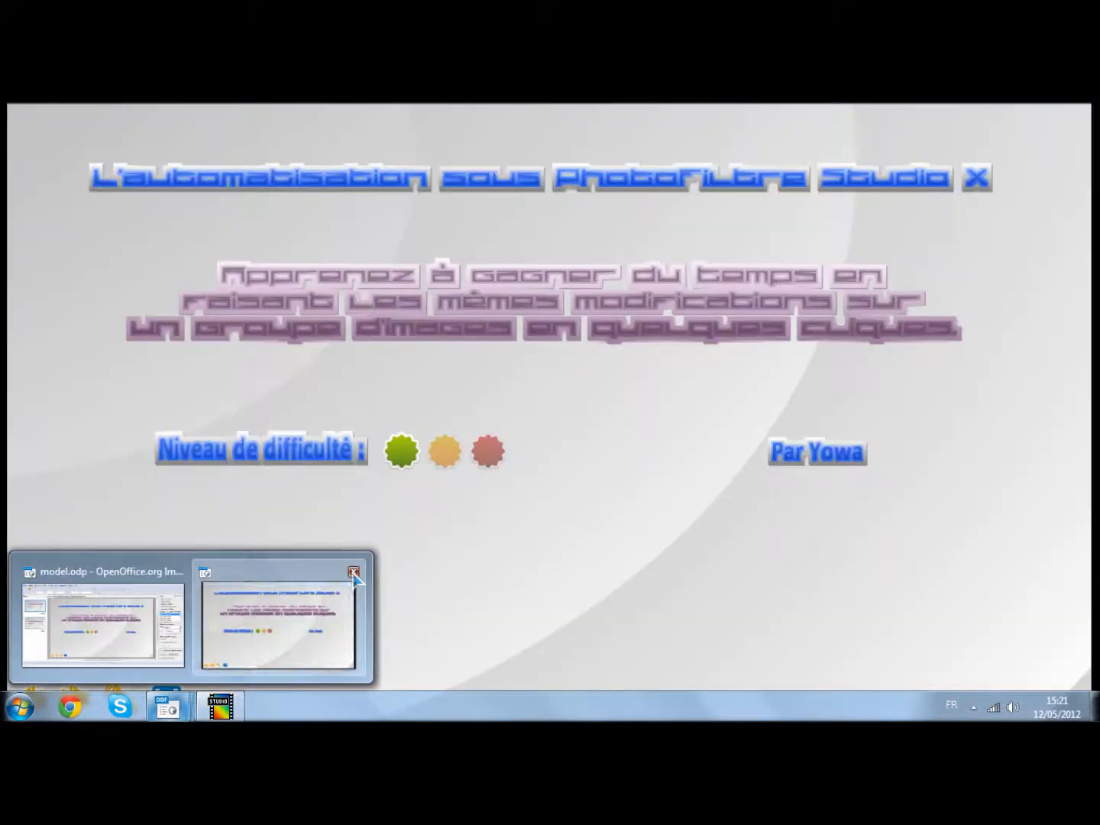
# Close the running slideshow window of the presentation
pyautogui.click(354, 574)
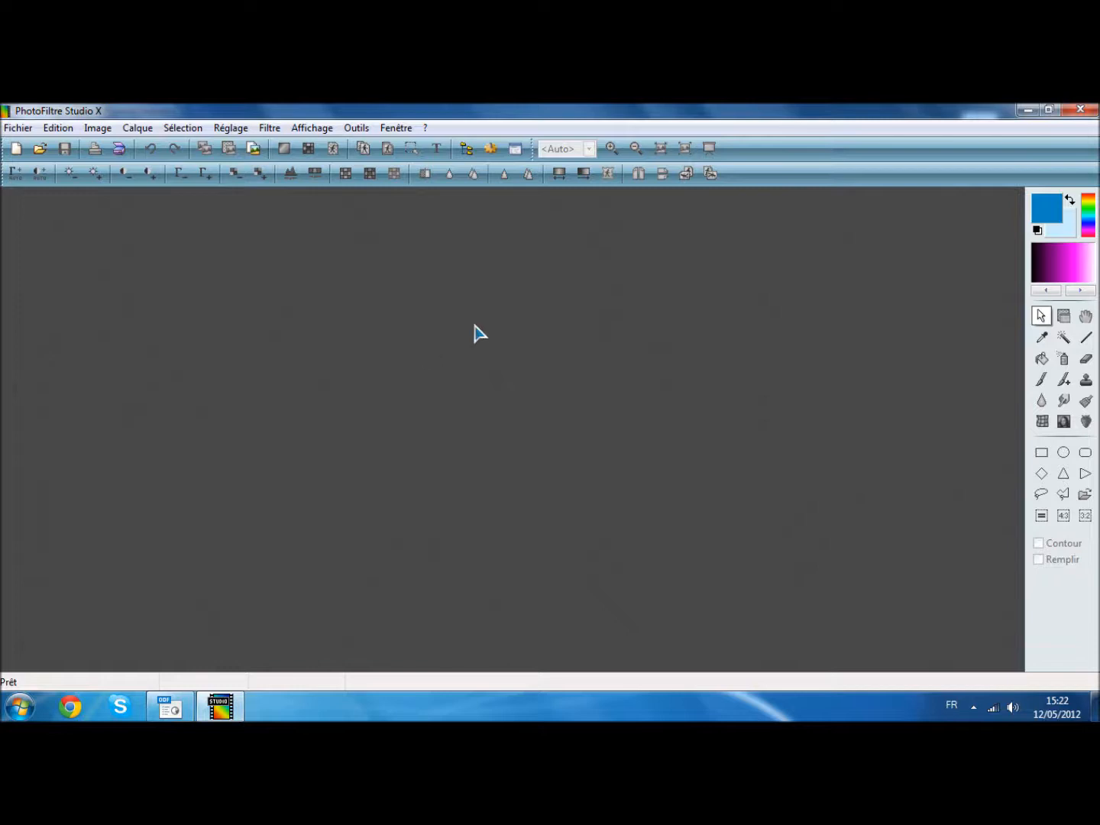
# Launch the UnFREEz GIF animation tool from the desktop and reposition its window
pyautogui.click(1094, 707)
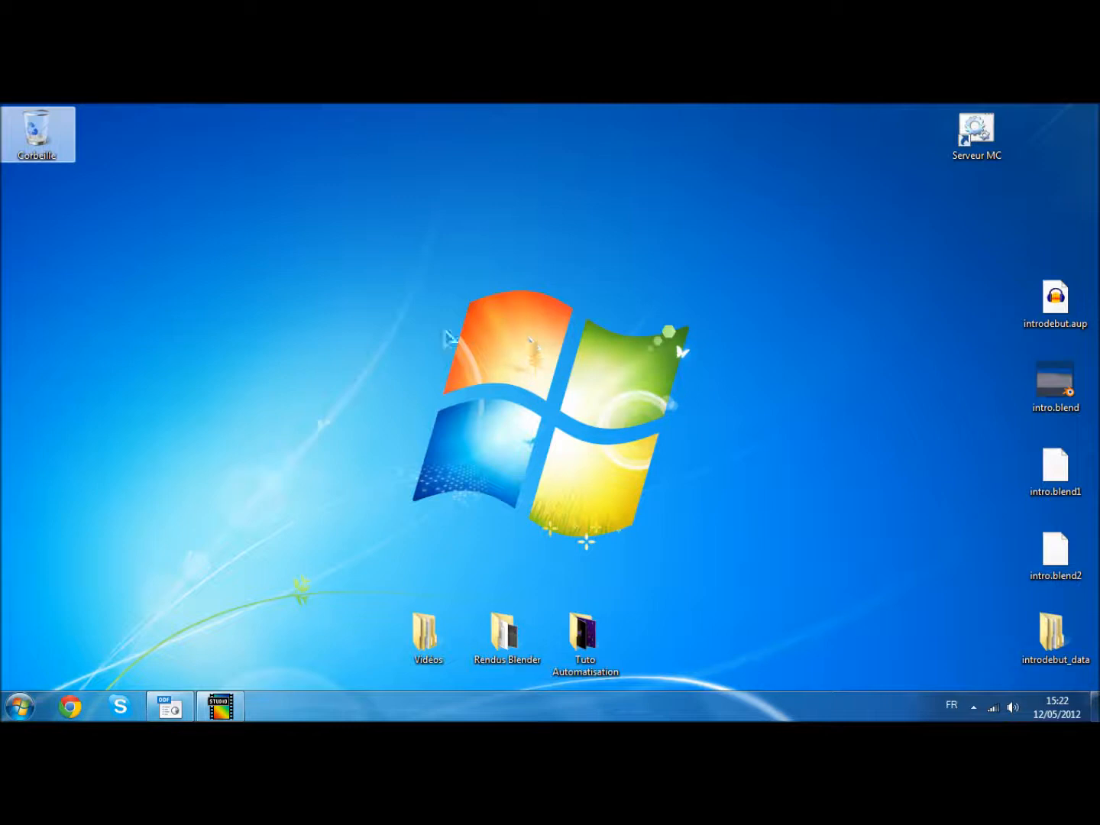
pyautogui.click(18, 706)
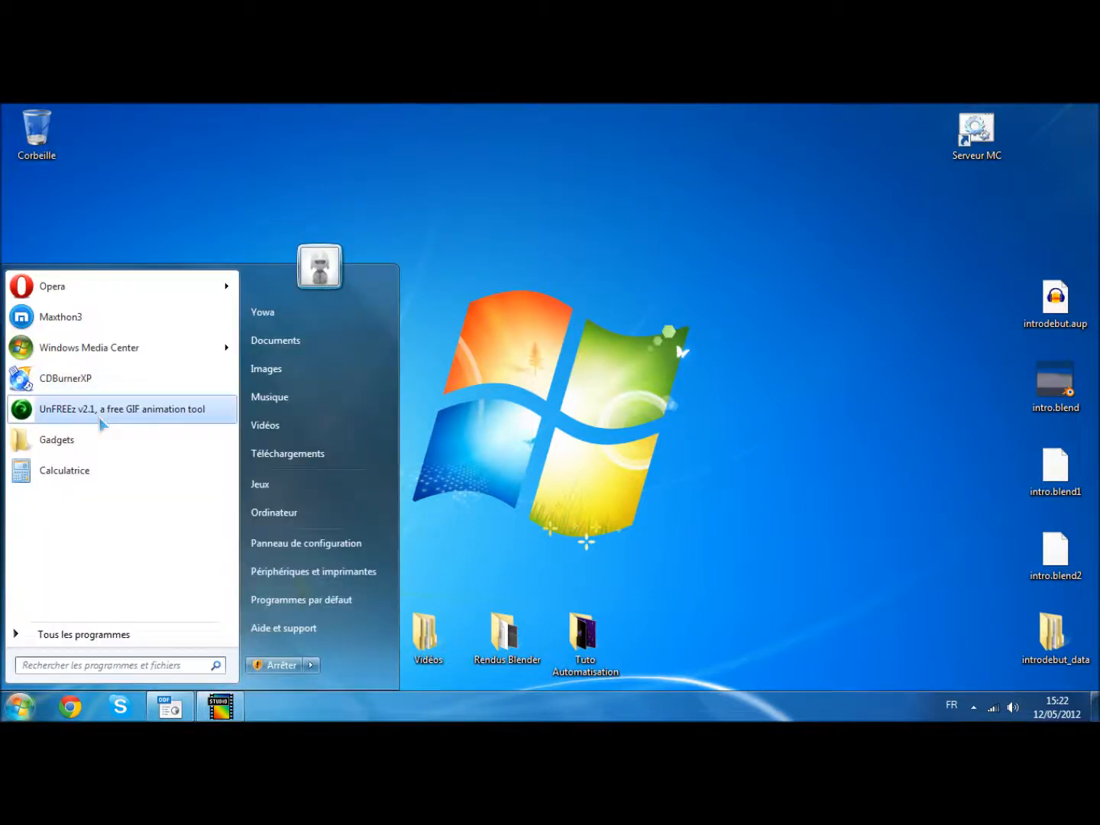
pyautogui.click(88, 417)
pyautogui.moveTo(534, 313)
pyautogui.mouseDown()
pyautogui.moveTo(491, 306)
pyautogui.moveTo(526, 319)
pyautogui.mouseUp()
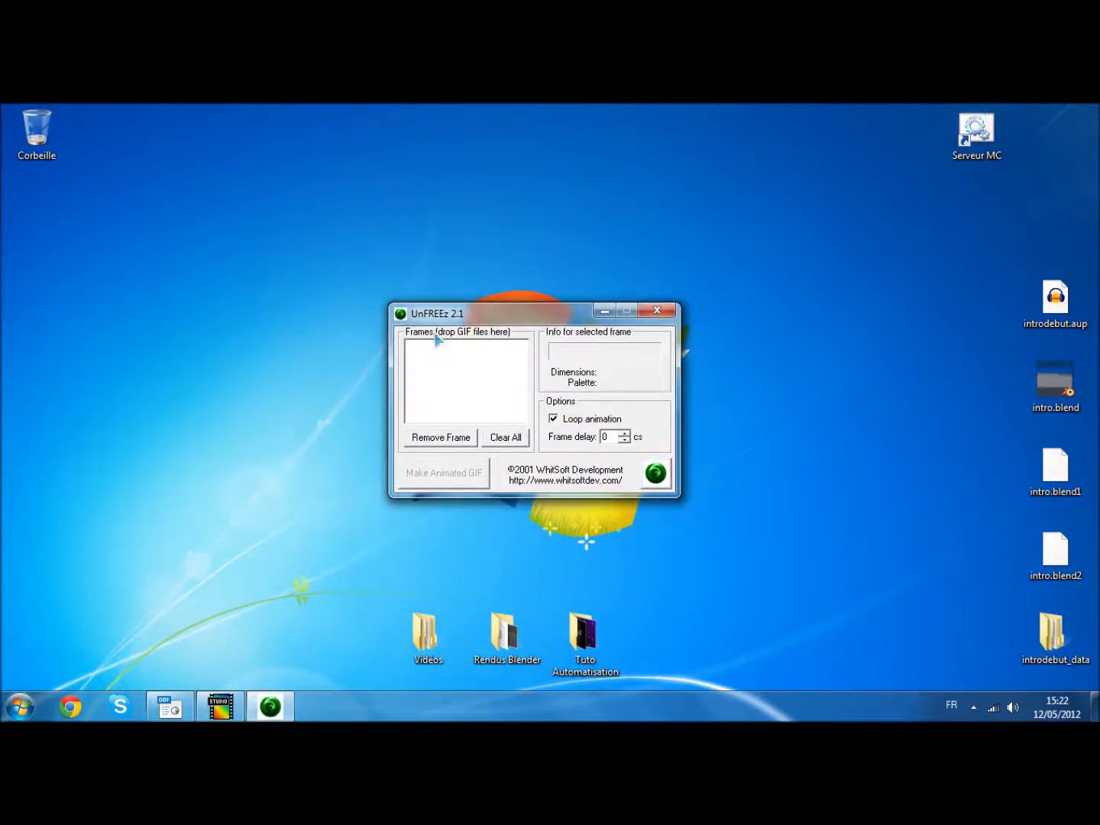
pyautogui.moveTo(550, 320)
pyautogui.mouseDown()
pyautogui.moveTo(567, 319)
pyautogui.moveTo(555, 311)
pyautogui.mouseUp()
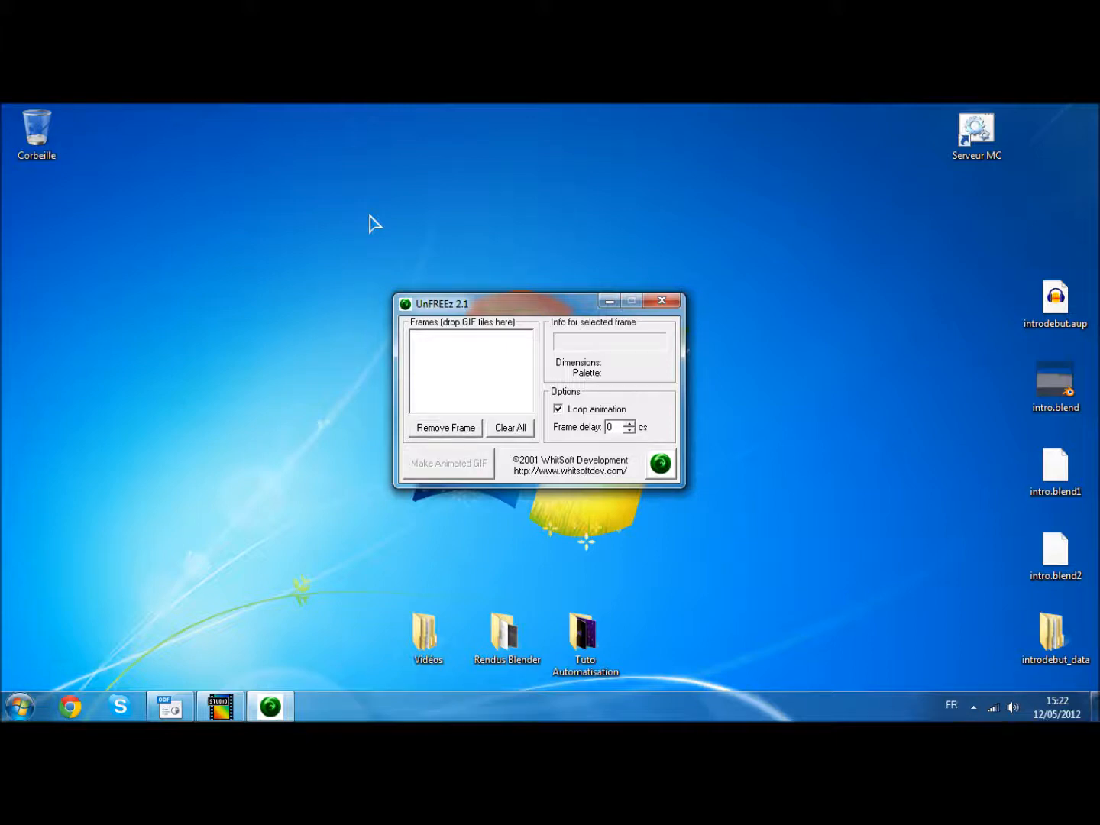
# Open the Tuto Automatisation folder beside UnFREEz and select its images, ending on DSCN1157.JPG
pyautogui.doubleClick(583, 636)
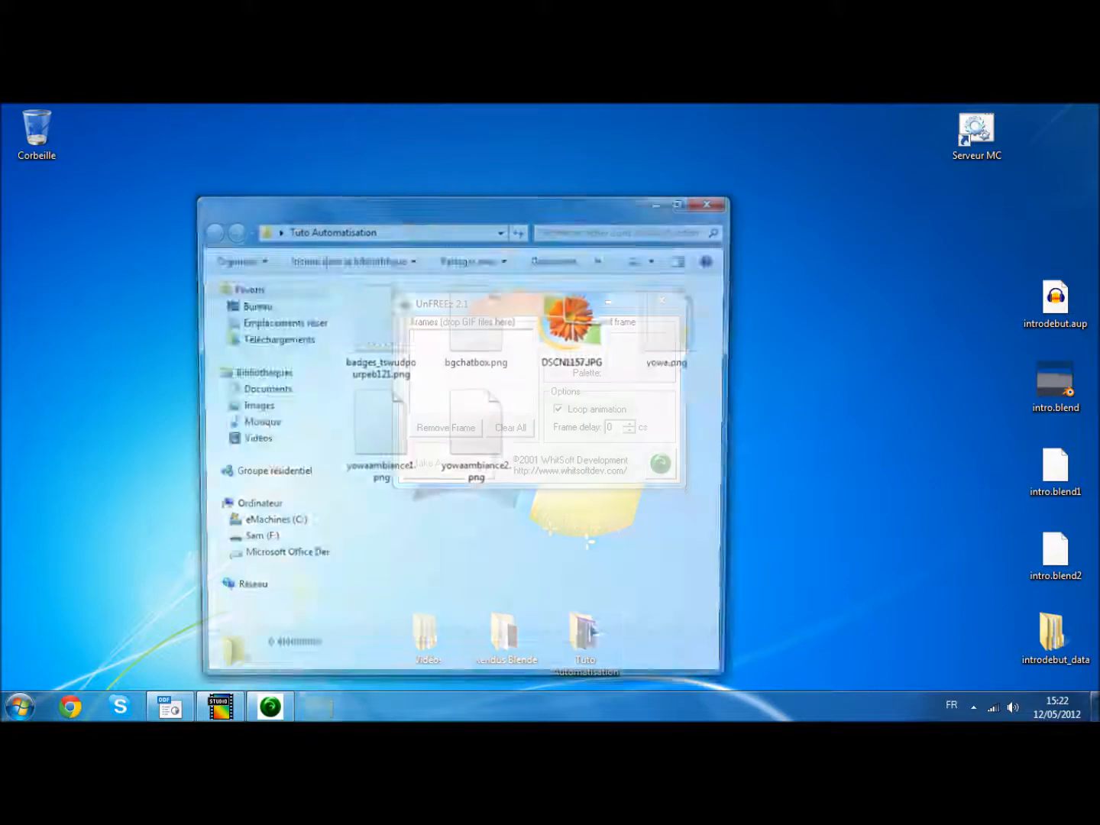
pyautogui.moveTo(554, 208); pyautogui.dragTo(1098, 214)
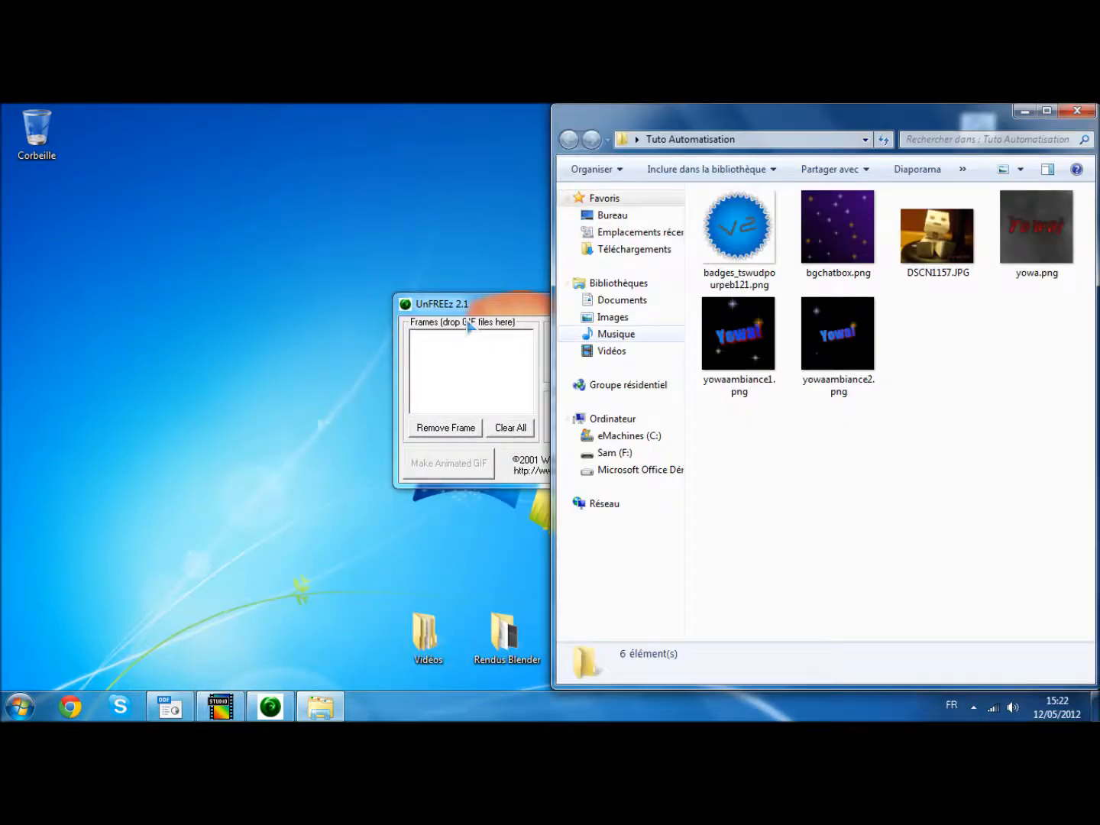
pyautogui.moveTo(425, 314); pyautogui.dragTo(196, 296)
pyautogui.moveTo(996, 482); pyautogui.dragTo(698, 189)
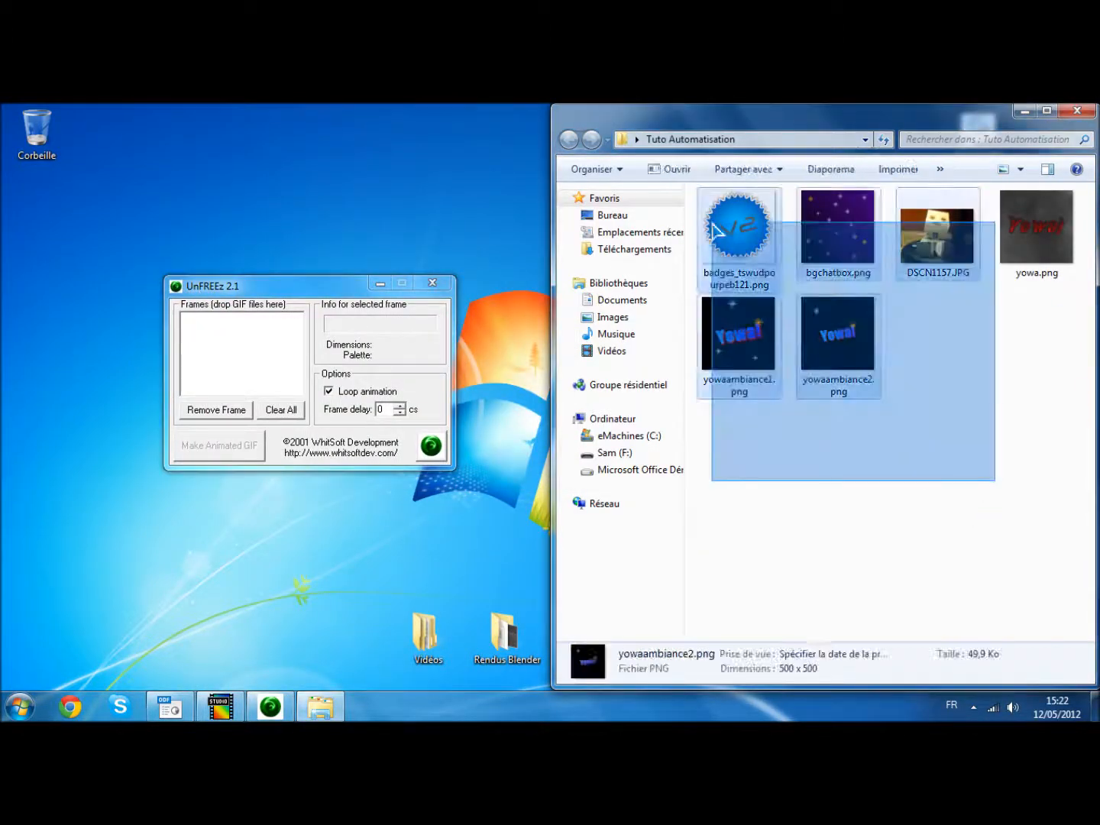
pyautogui.click(229, 289)
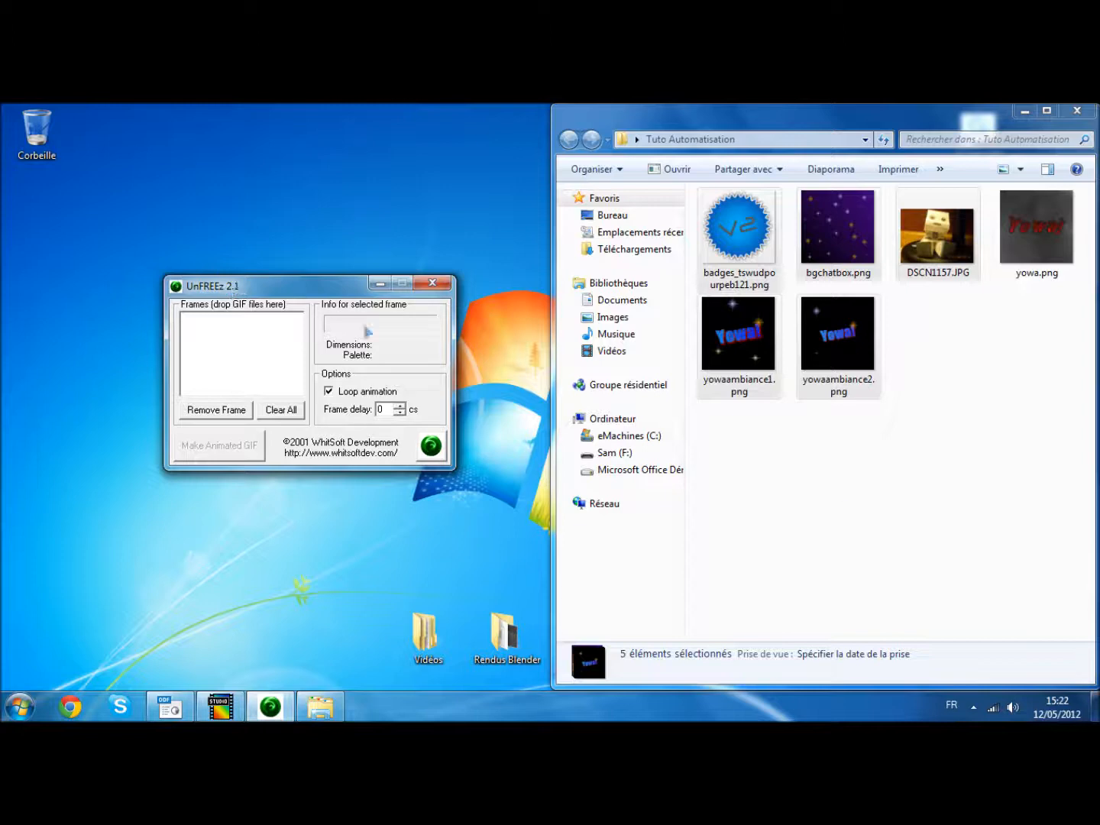
pyautogui.click(975, 437)
pyautogui.click(954, 223)
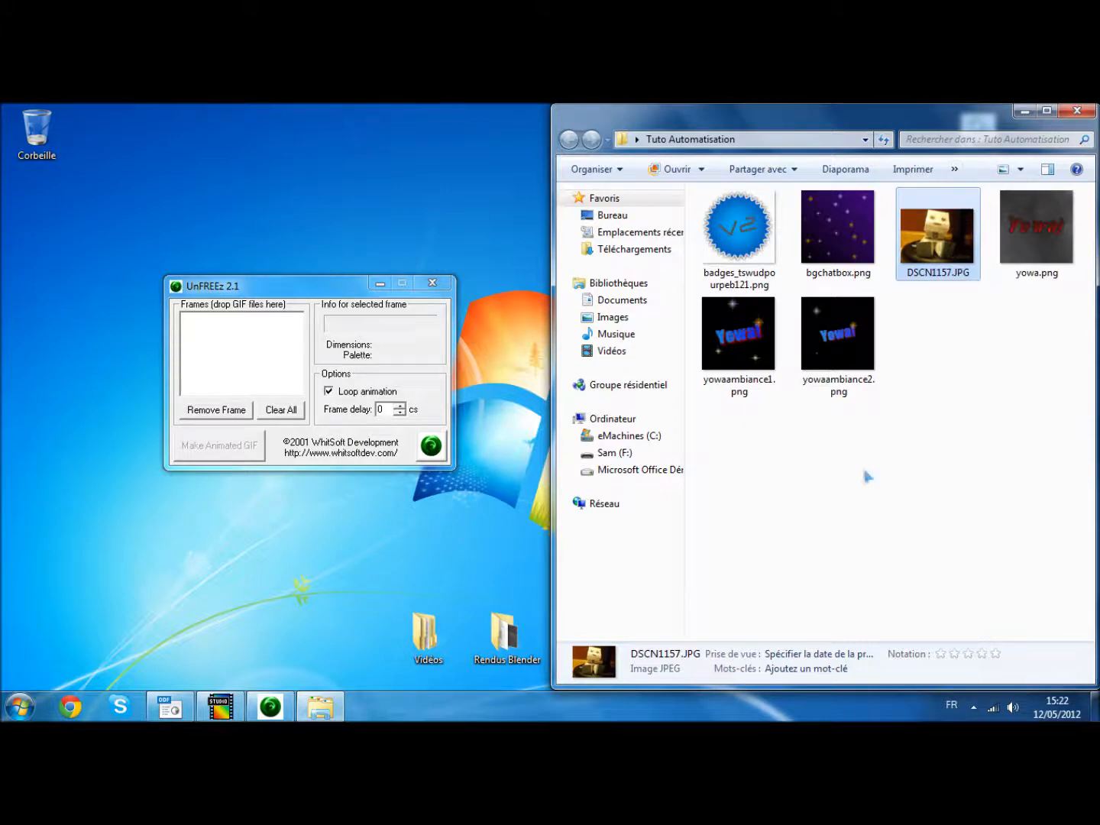
# Minimize the image folder, close UnFREEz, and open the Automatisation dialog in PhotoFiltre Studio X
pyautogui.click(1025, 111)
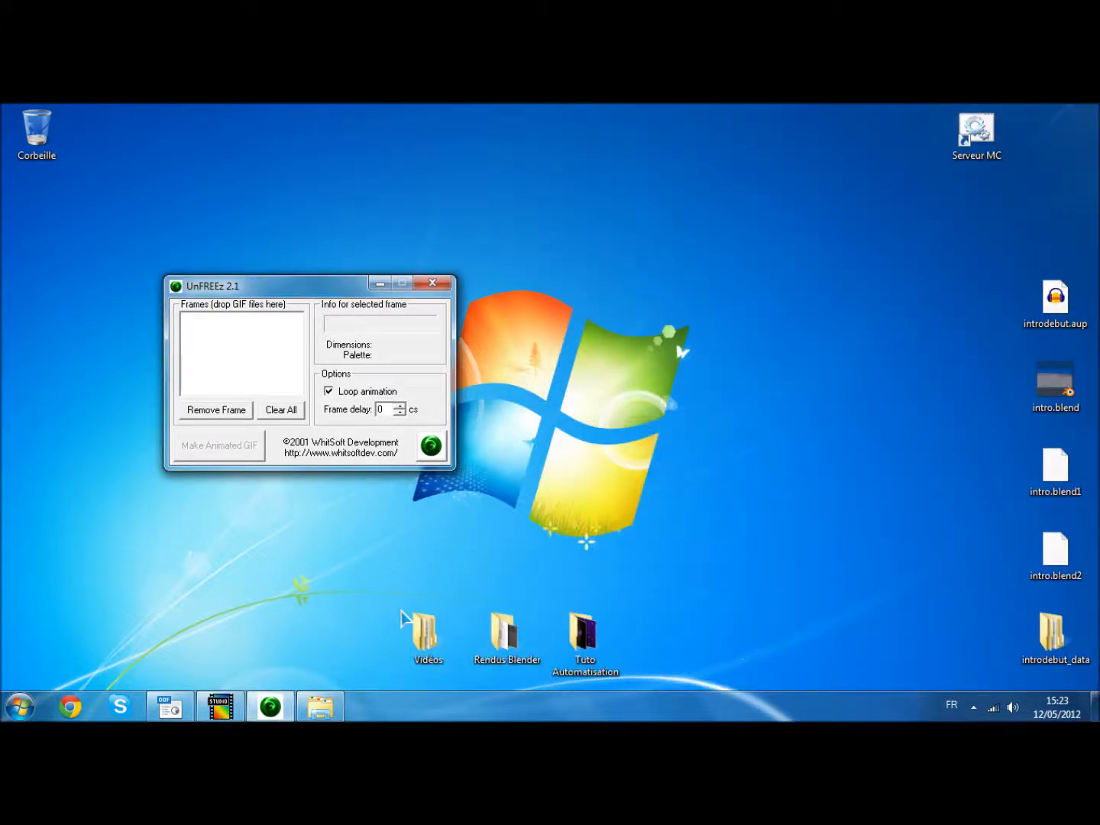
pyautogui.click(433, 283)
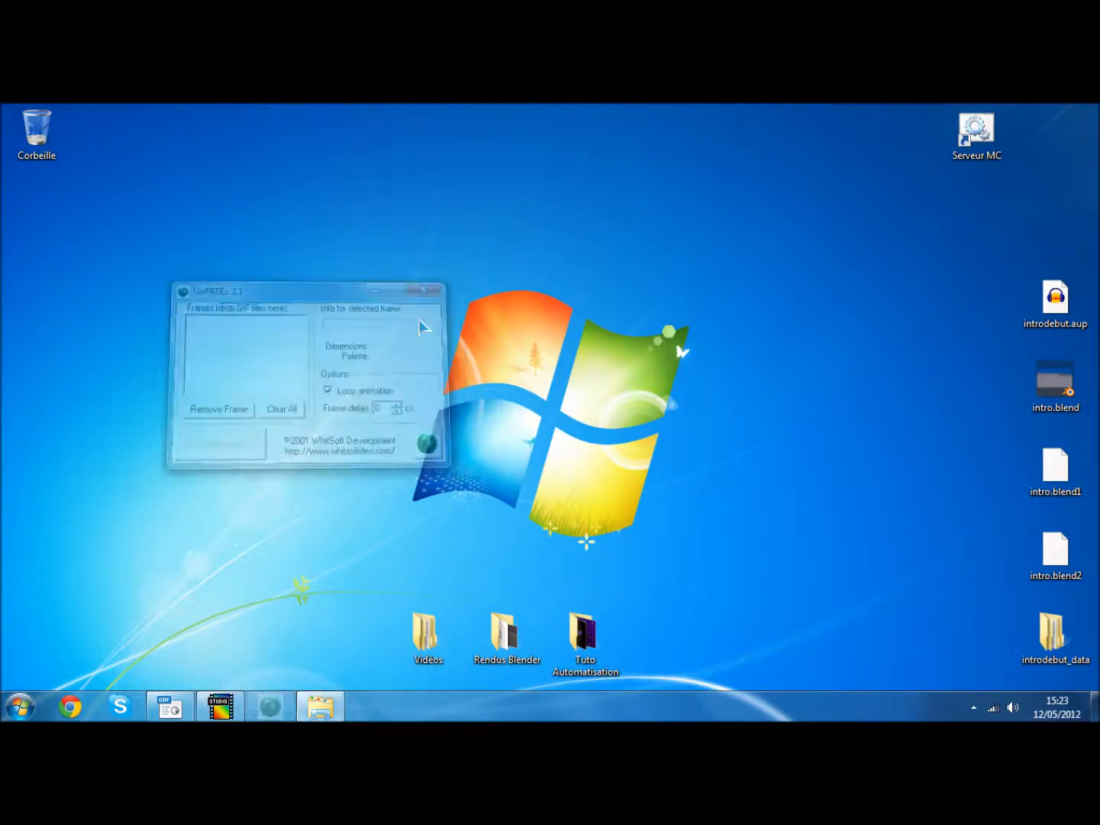
pyautogui.click(221, 706)
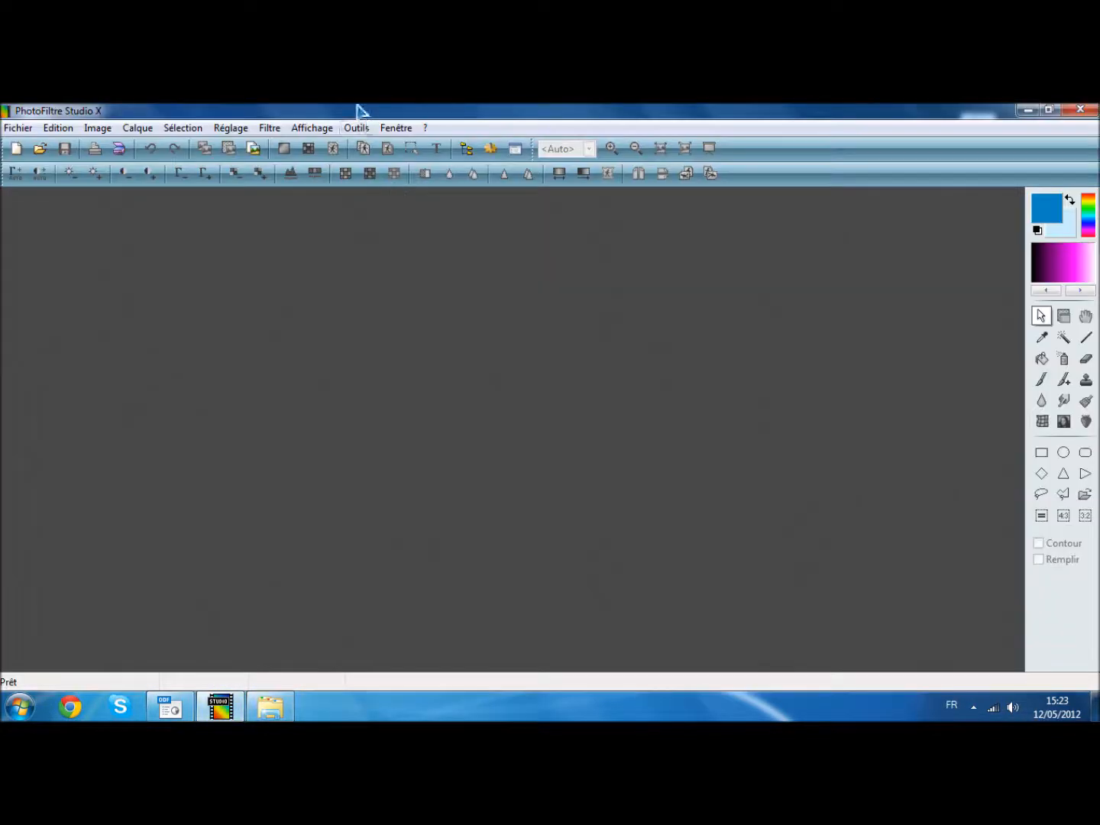
pyautogui.click(356, 128)
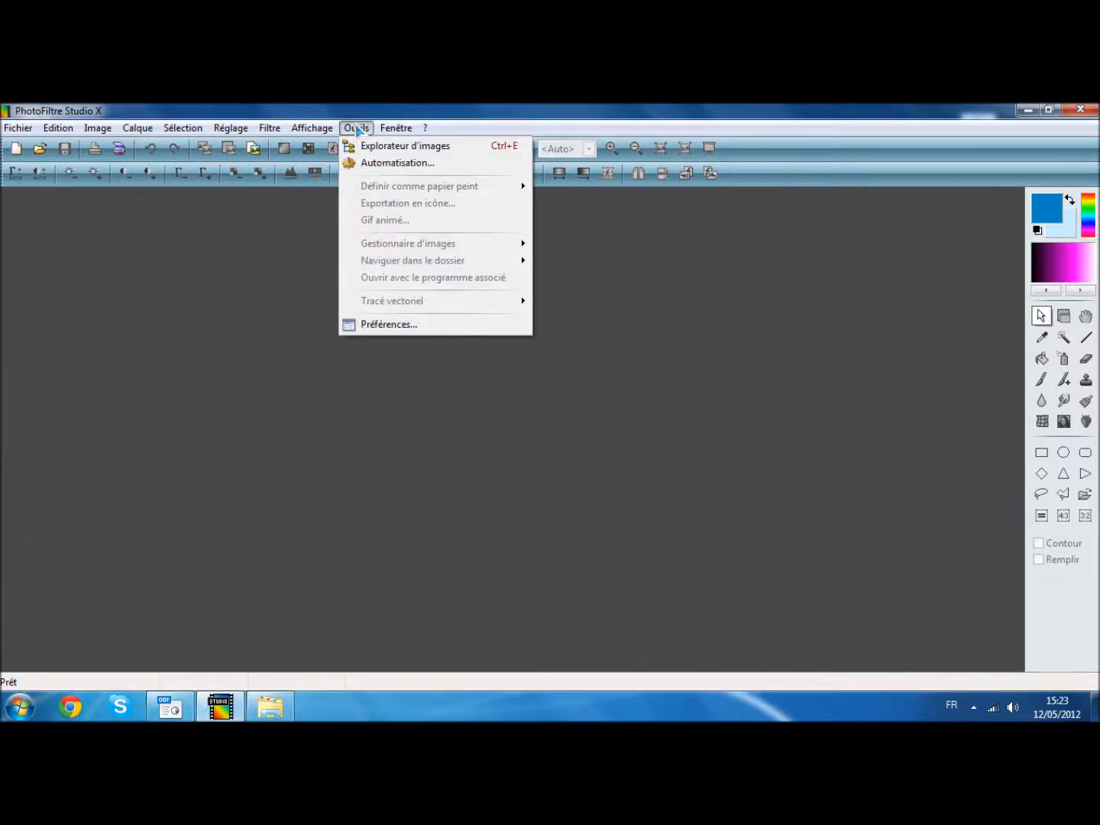
pyautogui.click(366, 162)
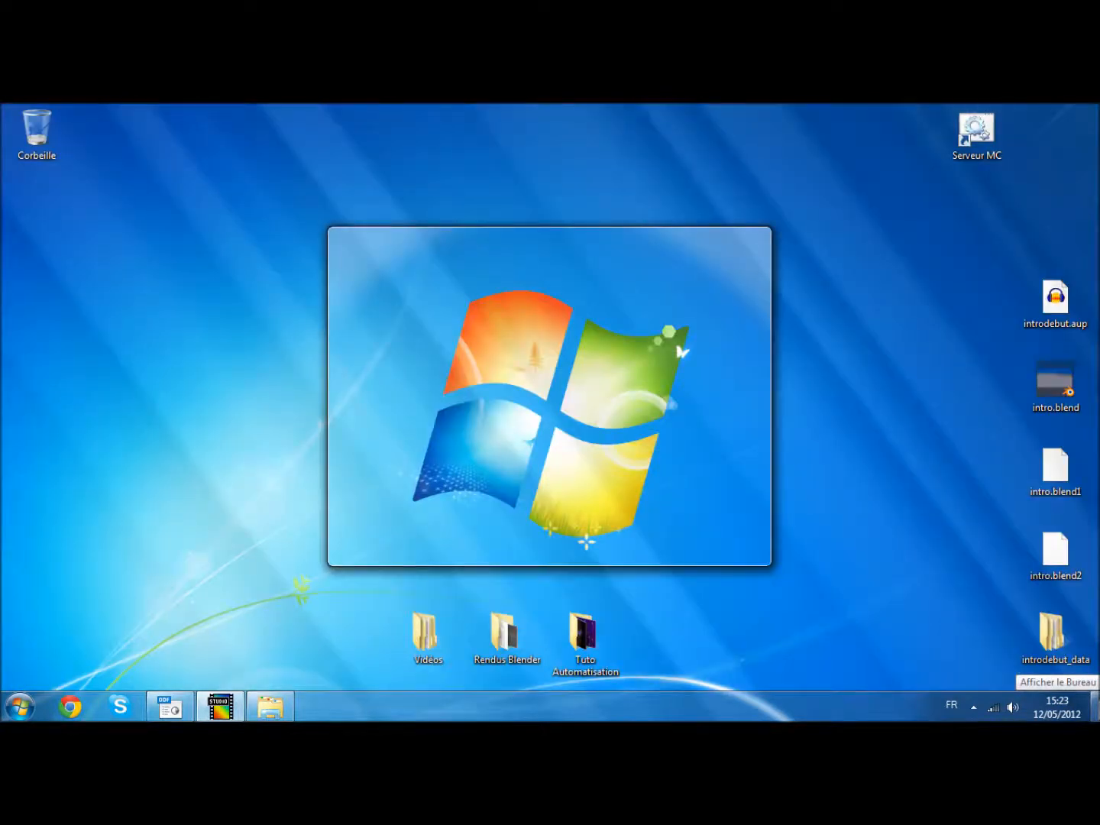
# Look over the images in the Tuto Automatisation folder, close it and return to PhotoFiltre Studio X
pyautogui.click(1094, 706)
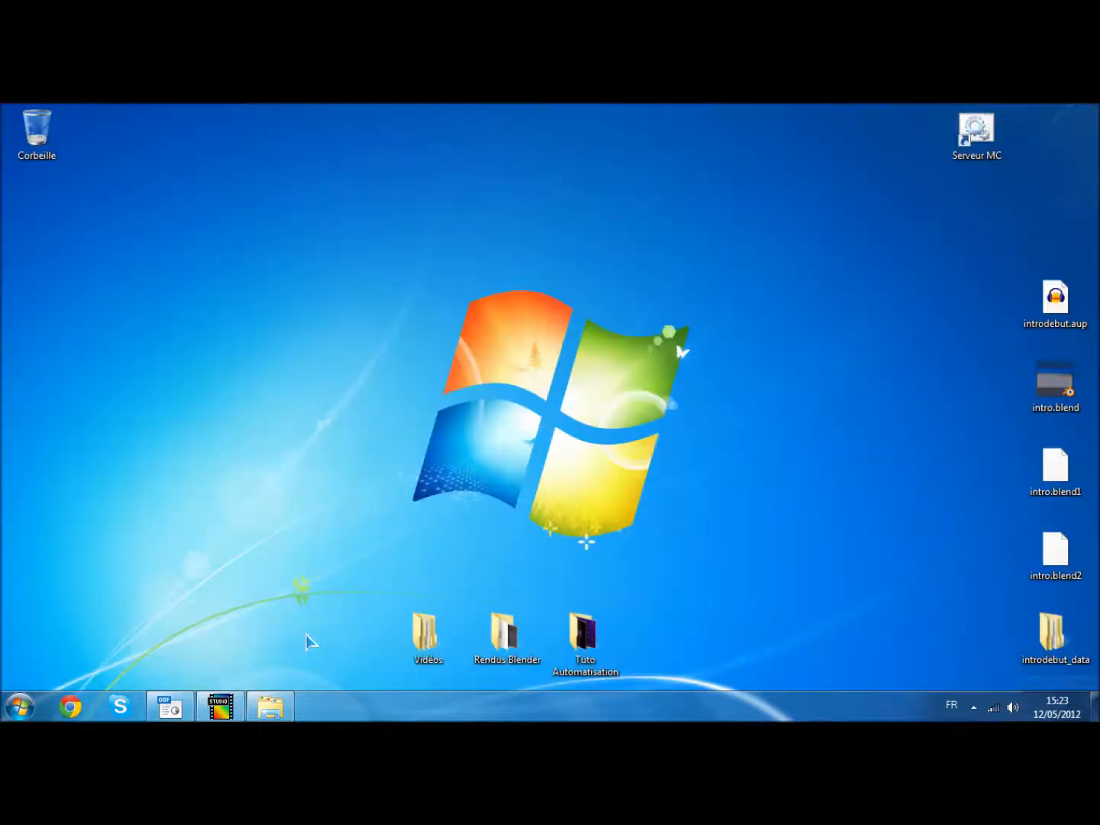
pyautogui.click(270, 706)
pyautogui.moveTo(978, 118); pyautogui.dragTo(627, 167)
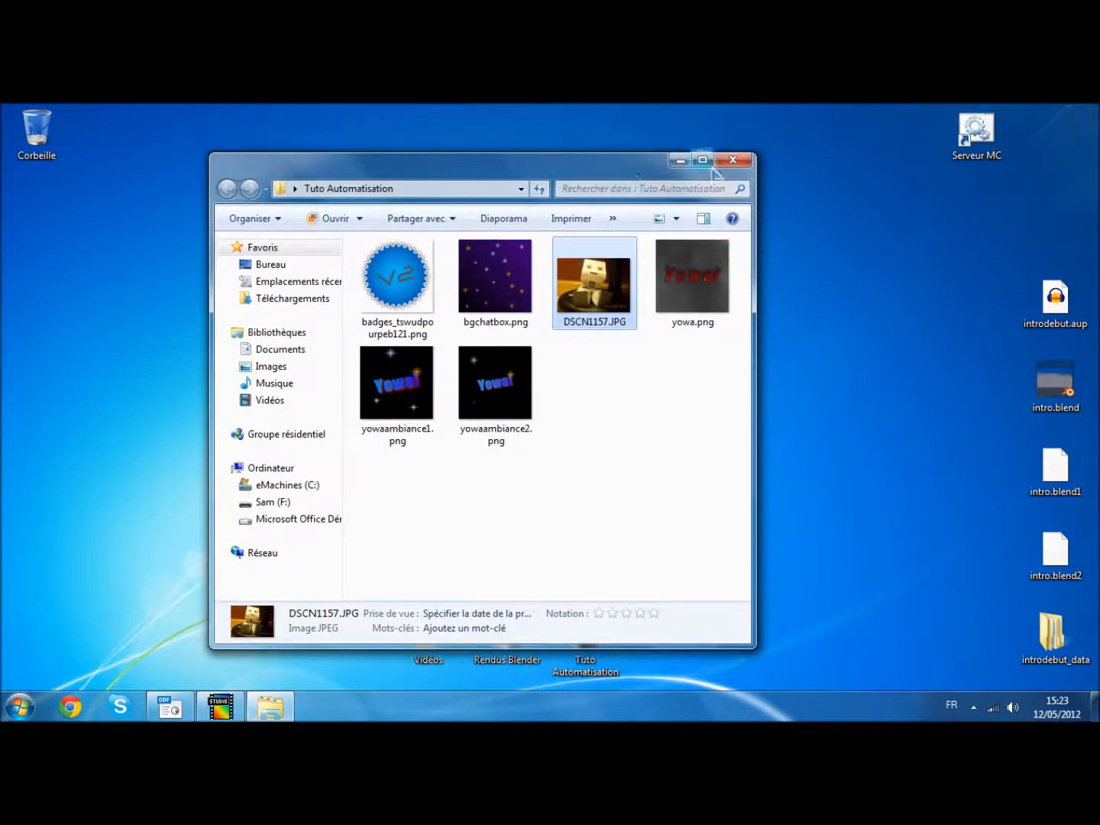
pyautogui.click(733, 159)
pyautogui.click(229, 699)
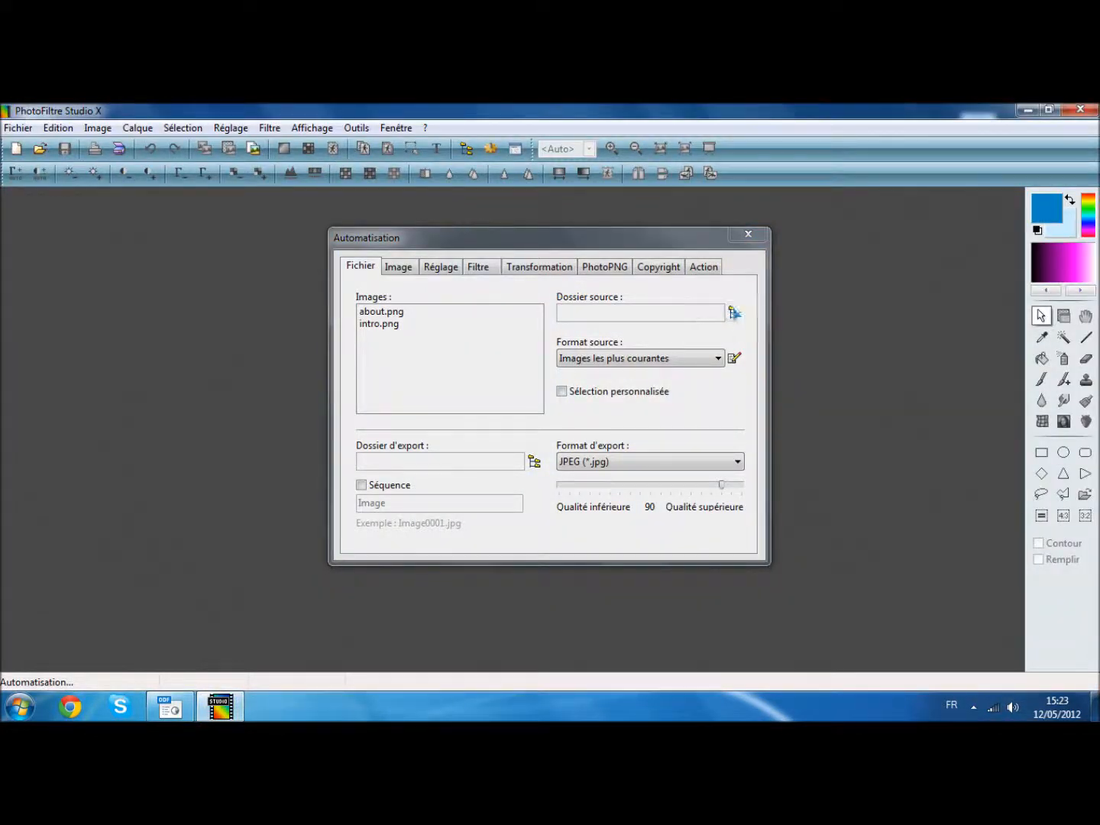
# Set the automation's source folder to Tuto Automatisation on the desktop
pyautogui.click(734, 313)
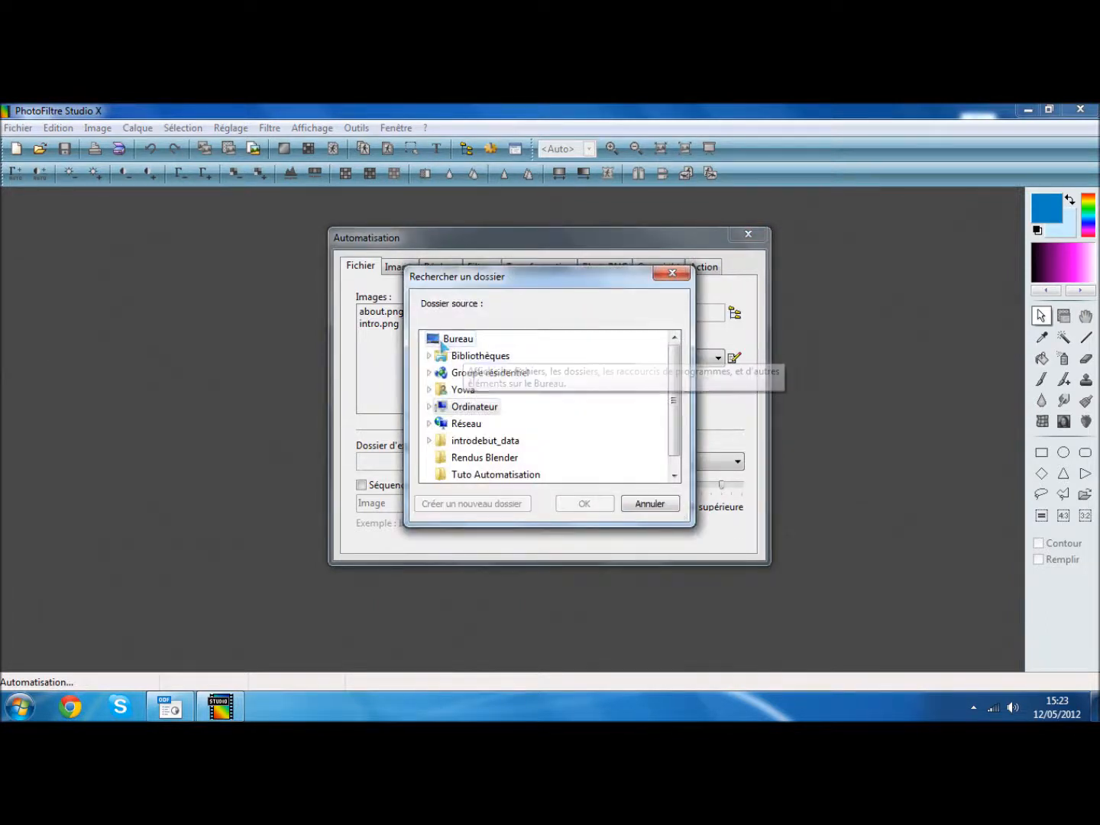
pyautogui.scroll(-1, 678, 403)
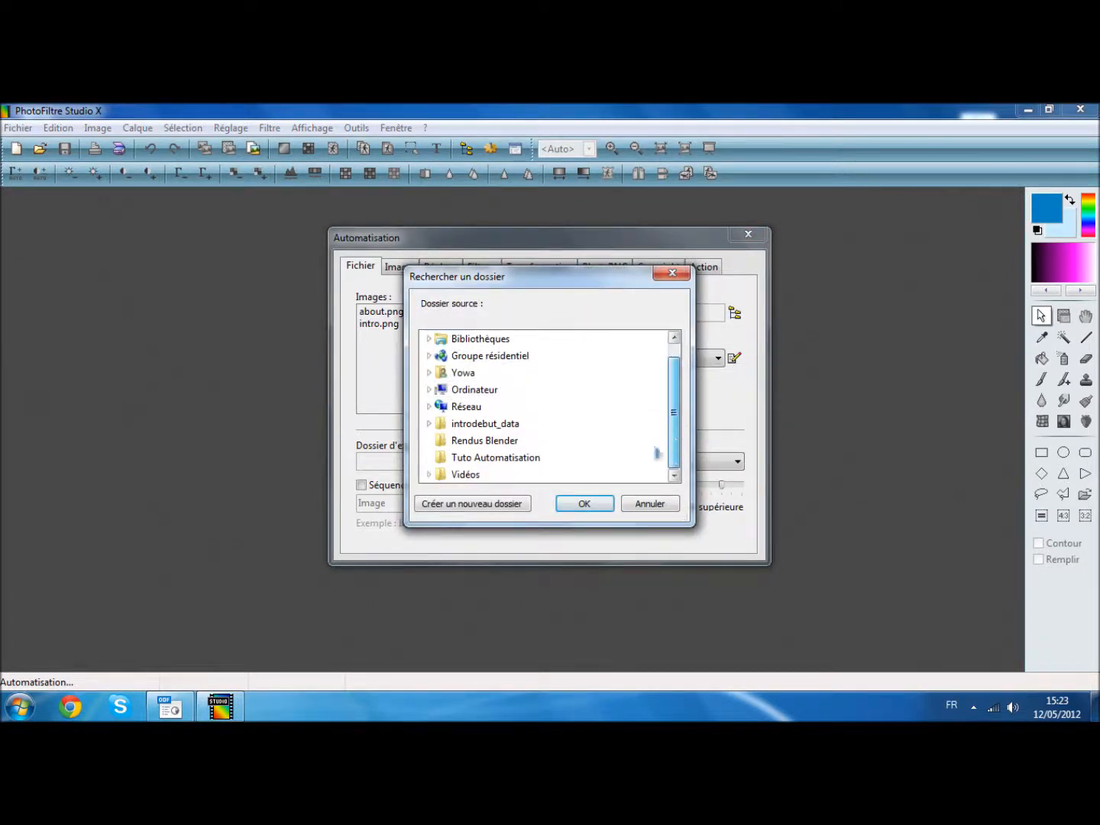
pyautogui.click(484, 457)
pyautogui.click(582, 503)
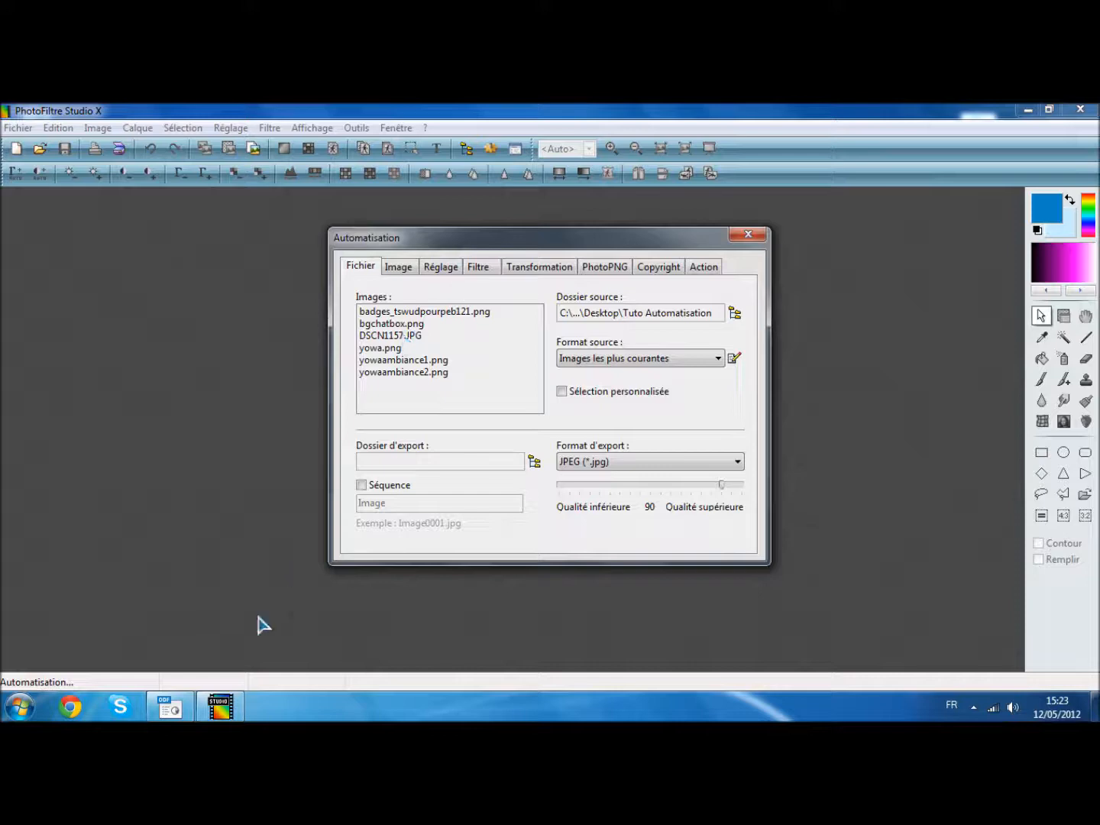
# Reopen the Tuto Automatisation folder on the desktop and inspect the format and details of its individual images
pyautogui.click(1095, 706)
pyautogui.doubleClick(562, 634)
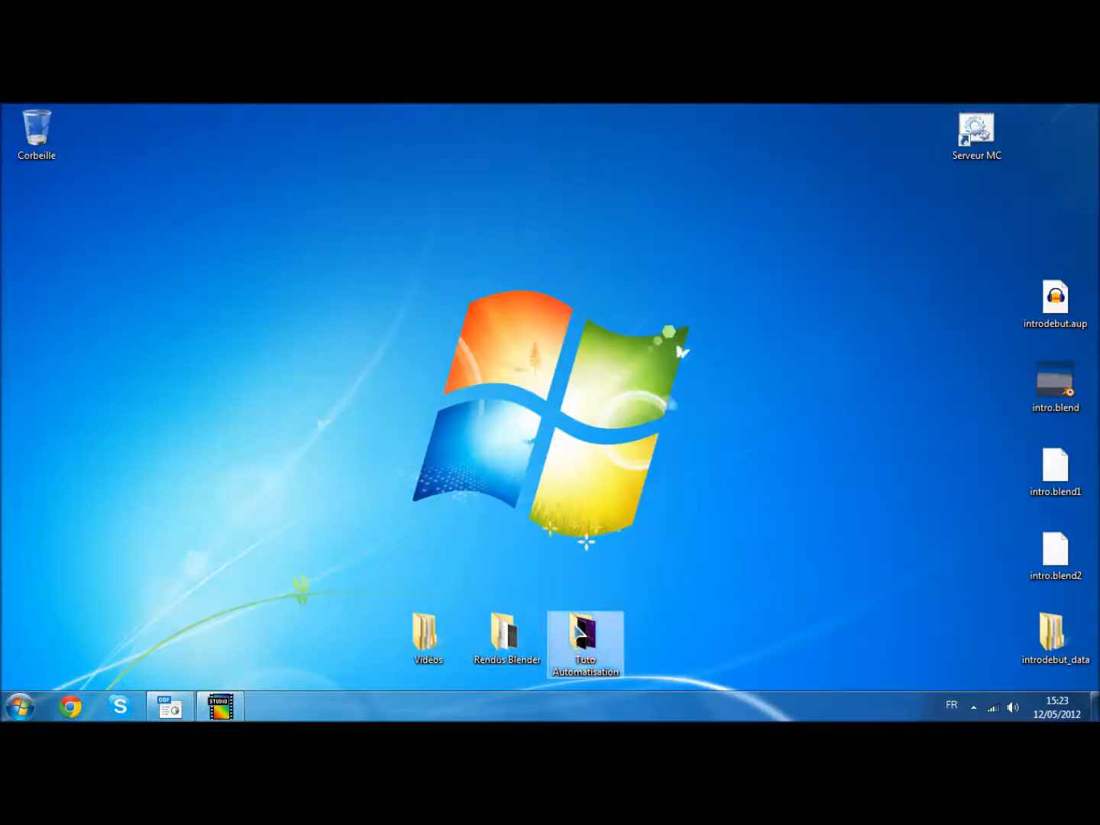
pyautogui.click(605, 271)
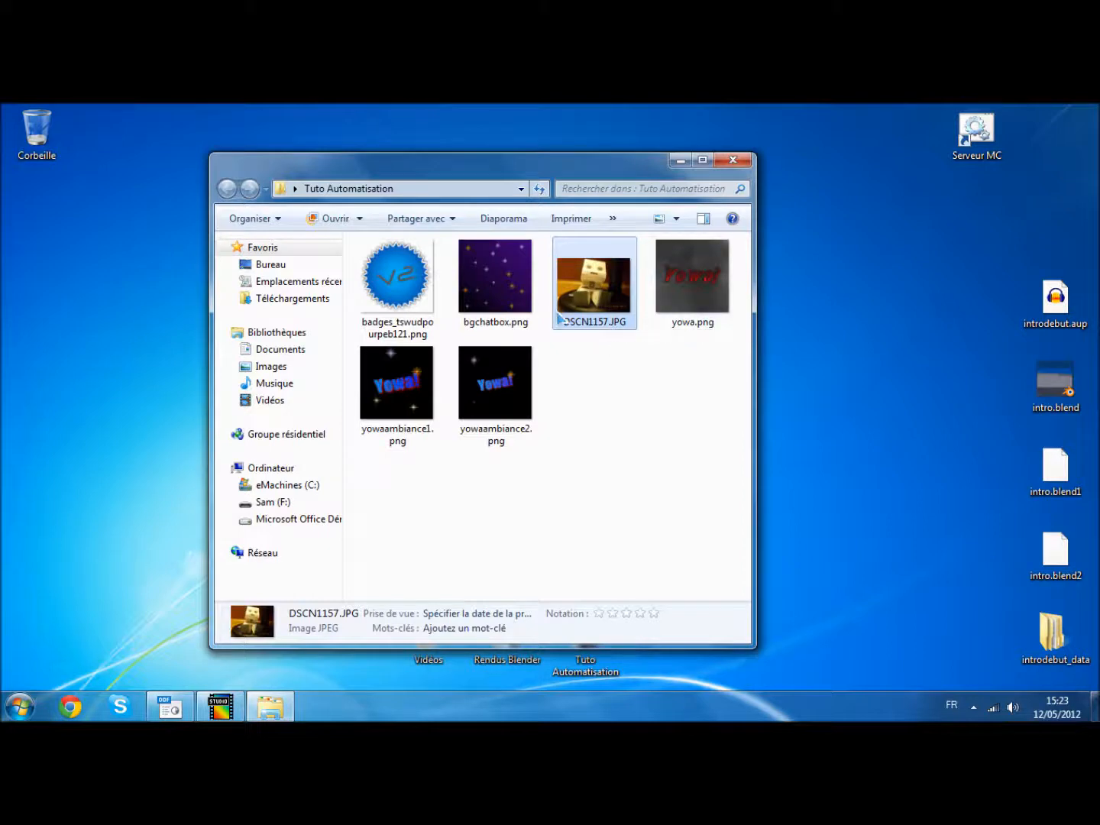
pyautogui.click(706, 304)
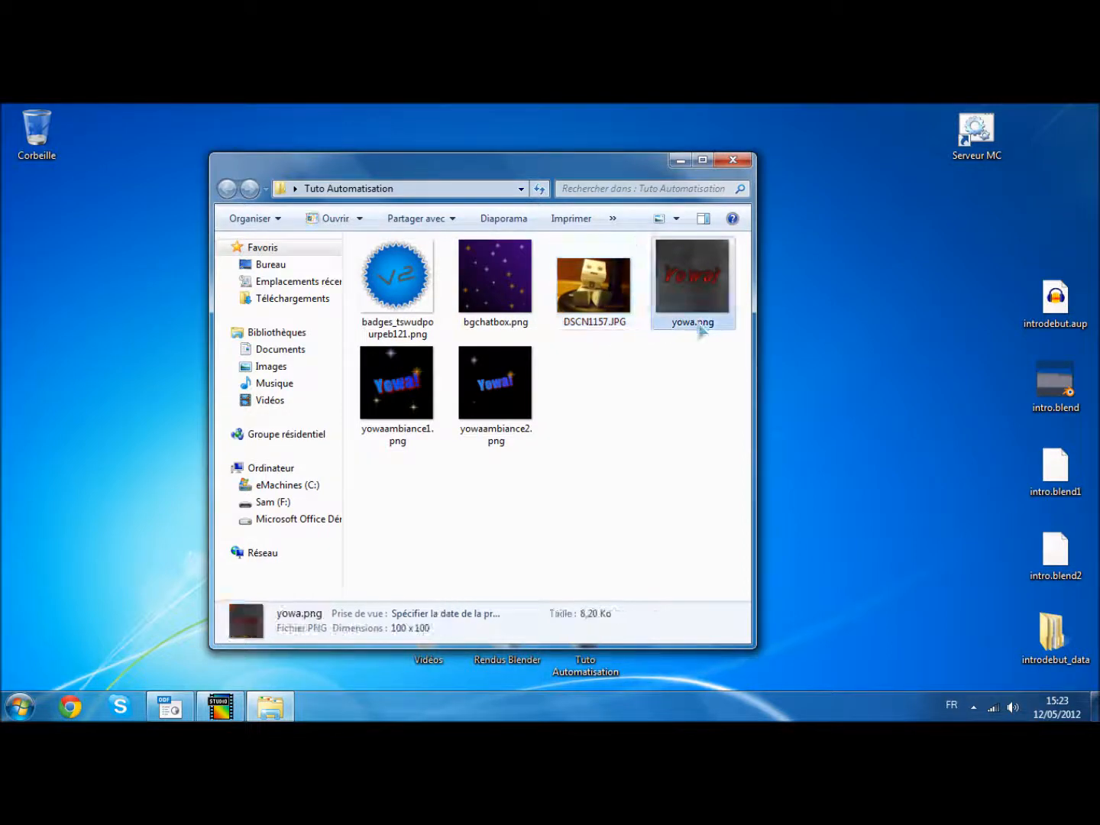
pyautogui.click(404, 393)
pyautogui.click(500, 355)
pyautogui.click(507, 335)
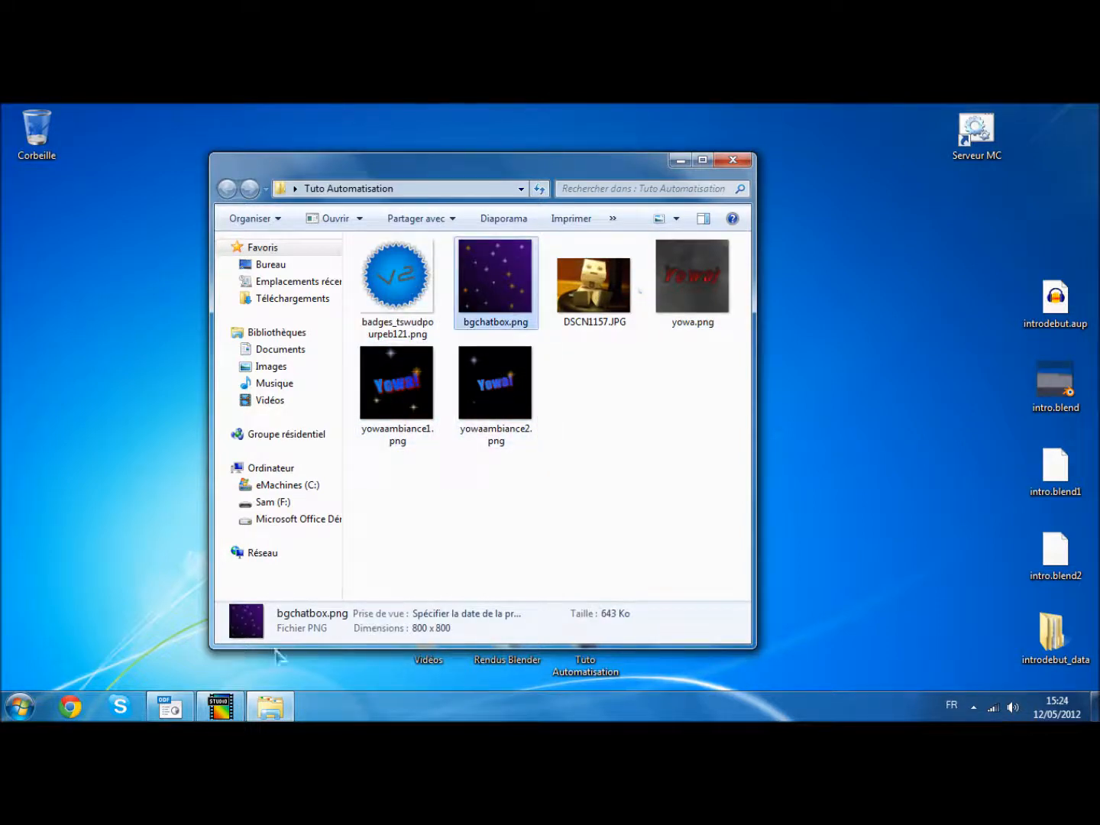
# Return to PhotoFiltre Studio X and set the automation's source format to Toutes les images
pyautogui.click(220, 707)
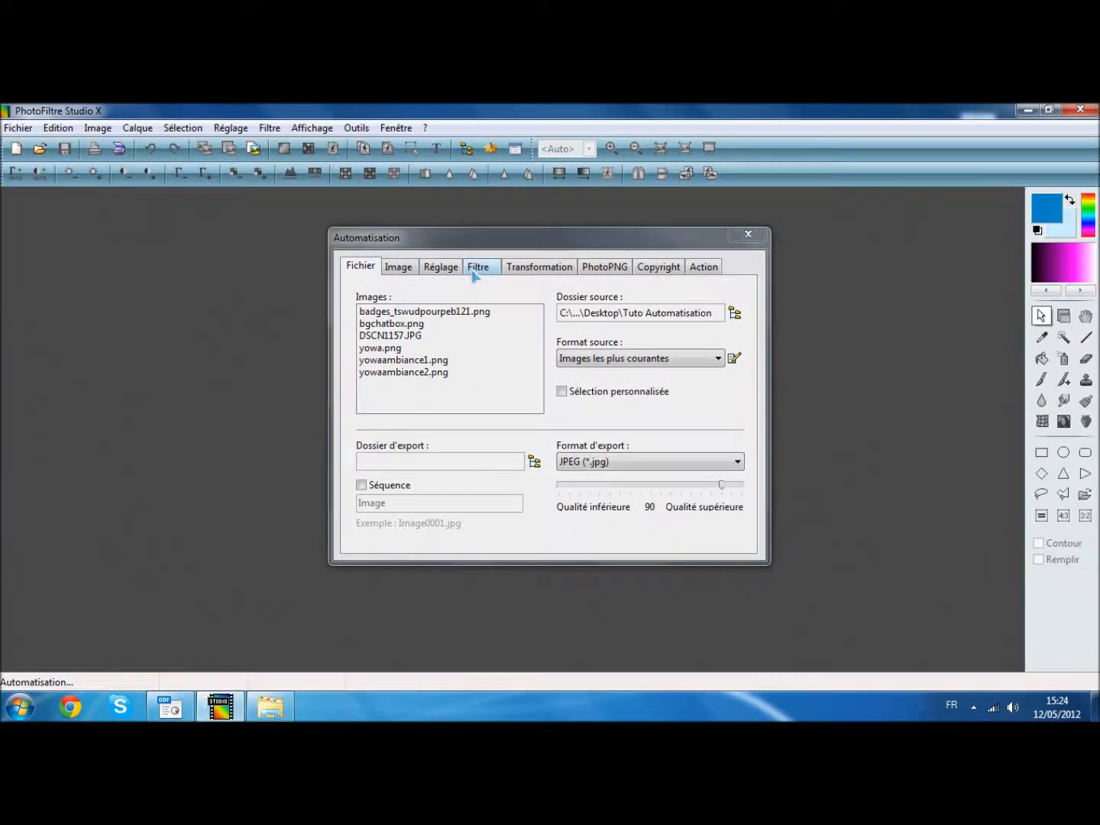
pyautogui.click(395, 348)
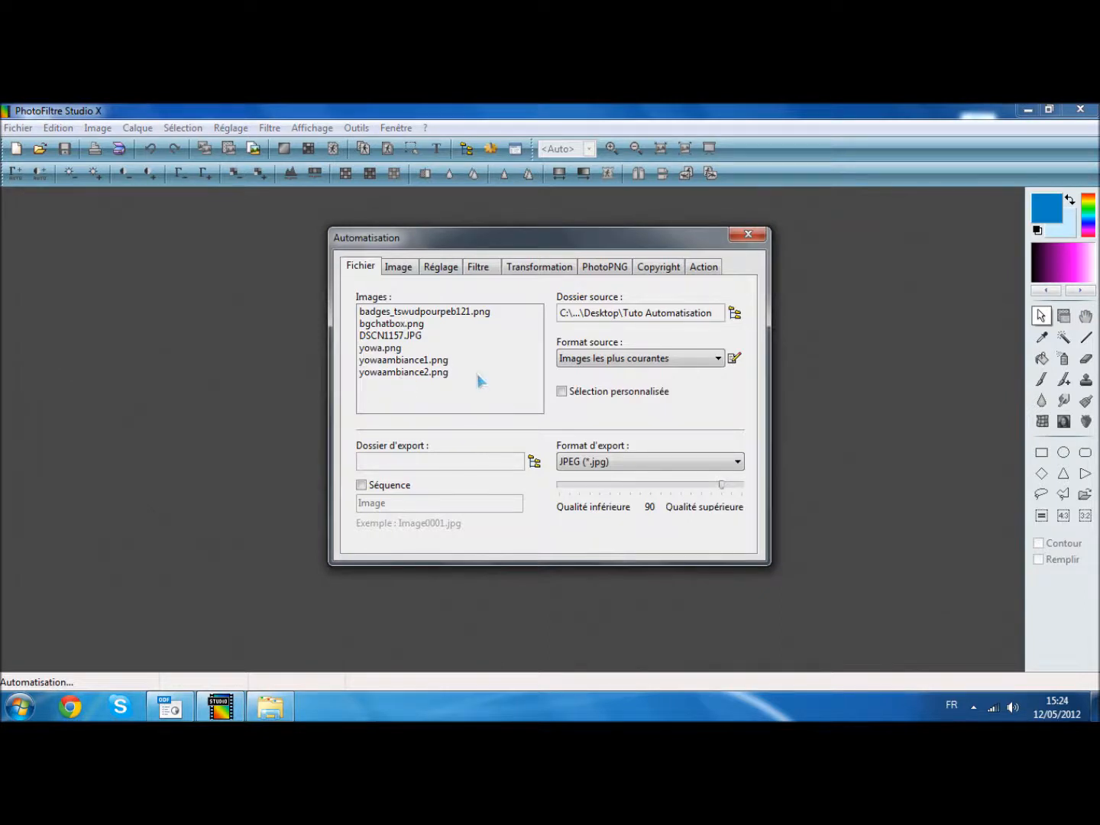
pyautogui.click(619, 360)
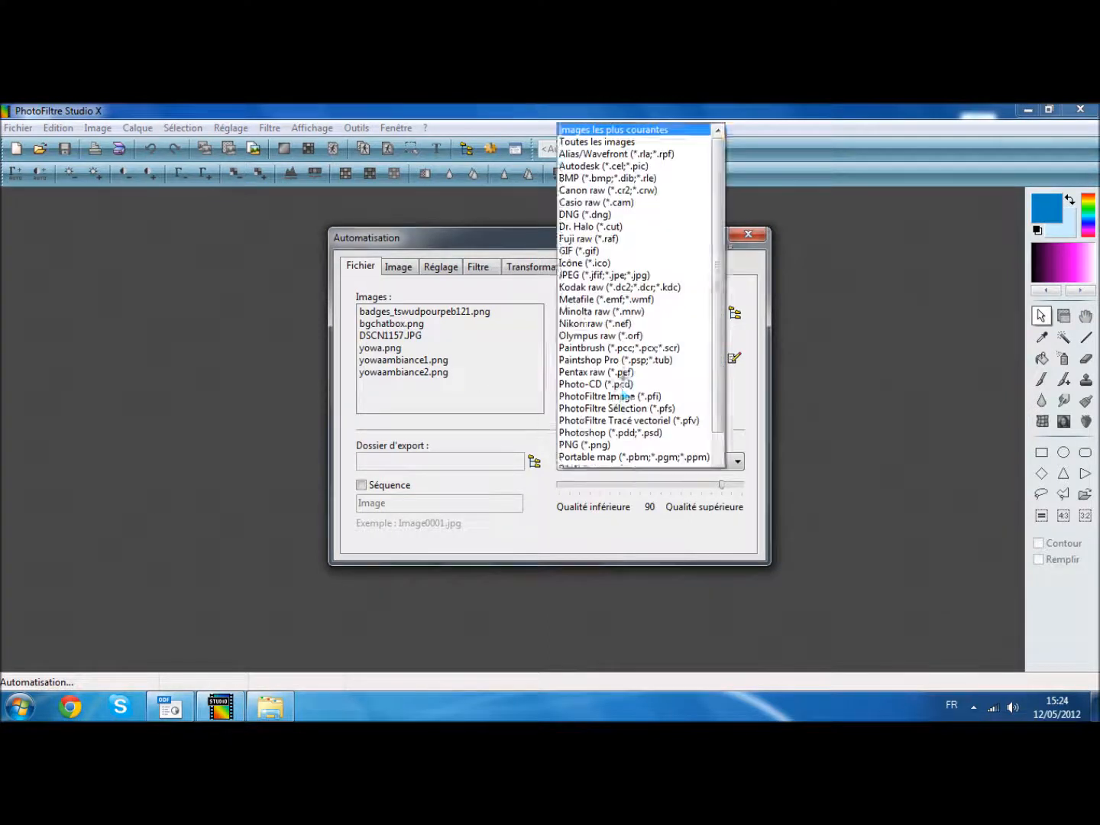
pyautogui.moveTo(718, 216); pyautogui.dragTo(704, 160)
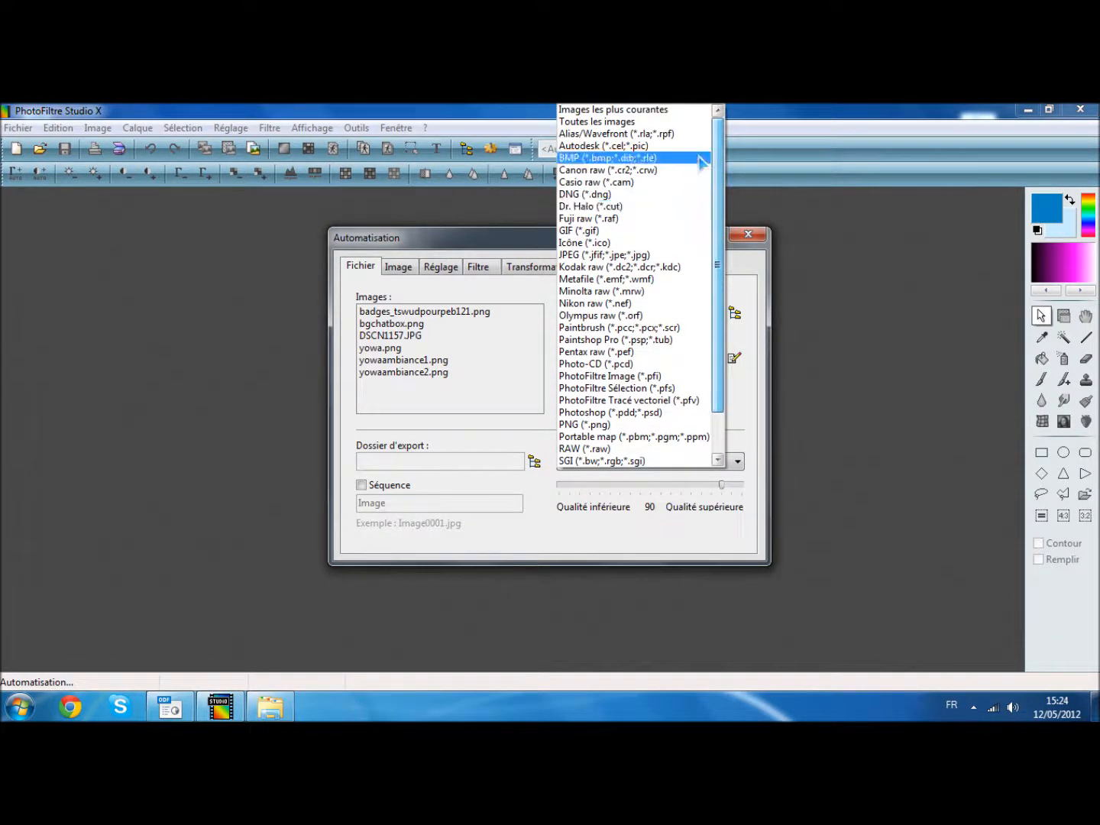
pyautogui.click(649, 124)
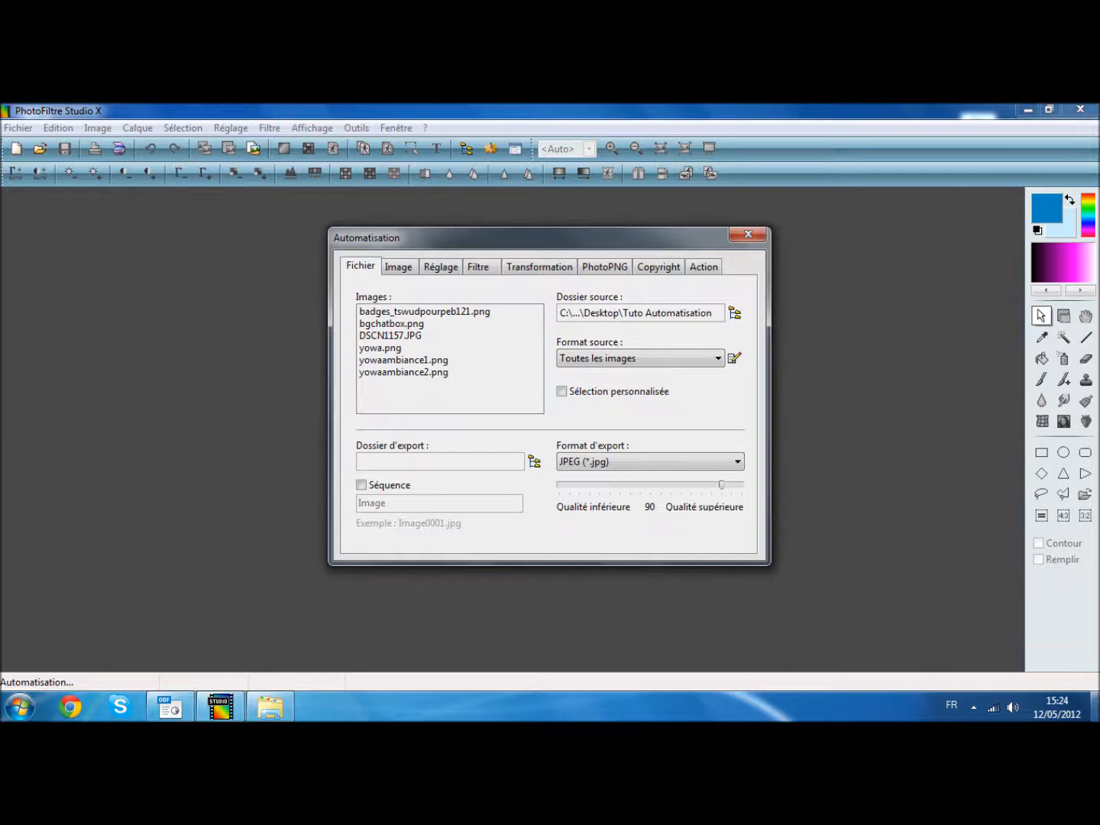
# Create a new folder on the desktop named "Rendus automatisation"
pyautogui.click(1094, 706)
pyautogui.rightClick(438, 310)
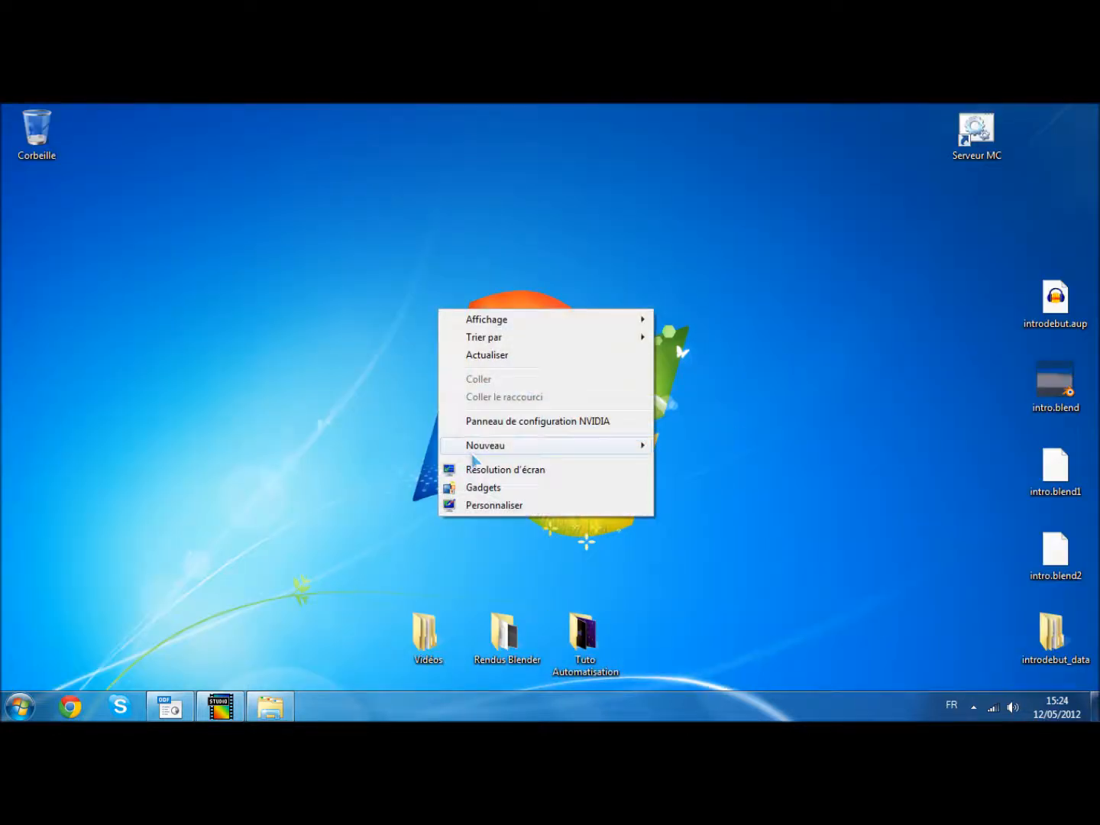
pyautogui.moveTo(646, 452)
pyautogui.click(692, 445)
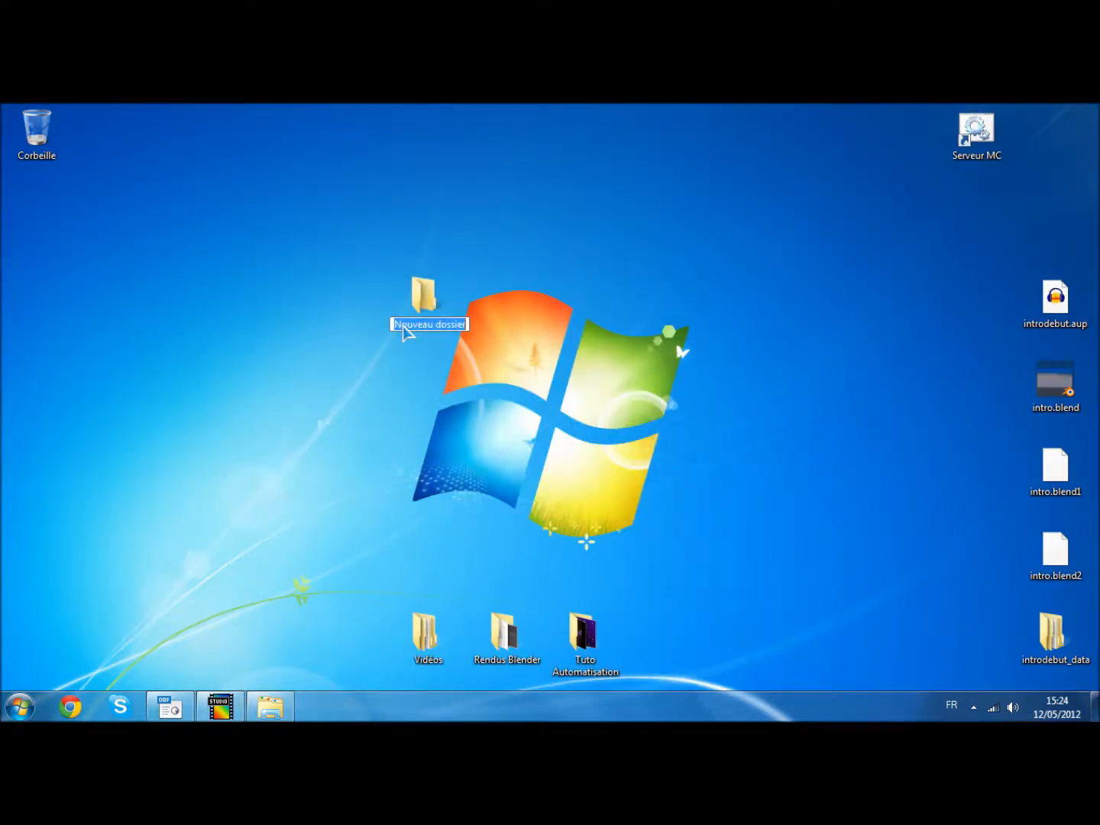
pyautogui.write('Renu')
pyautogui.press('BackSpace')
pyautogui.write('dus automatisation')
pyautogui.press('Return')
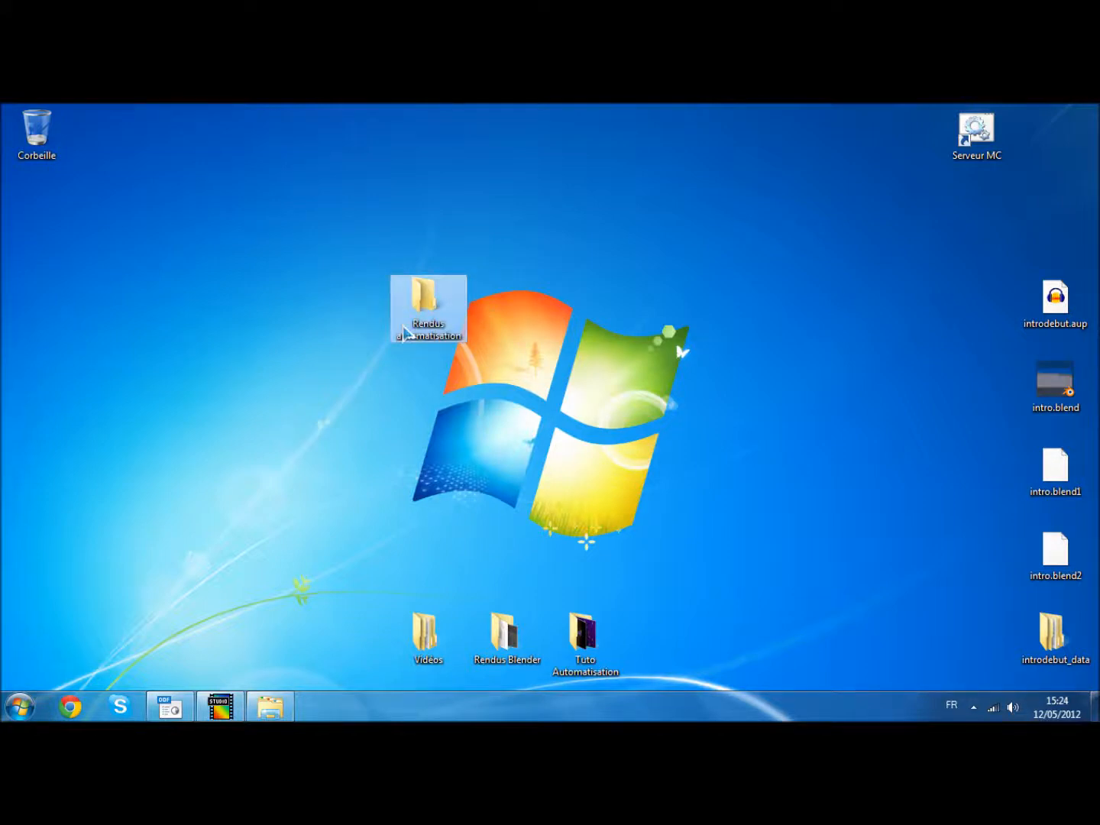
# Return to PhotoFiltre Studio X and set the automation's export folder to Rendus automatisation on the desktop
pyautogui.click(220, 706)
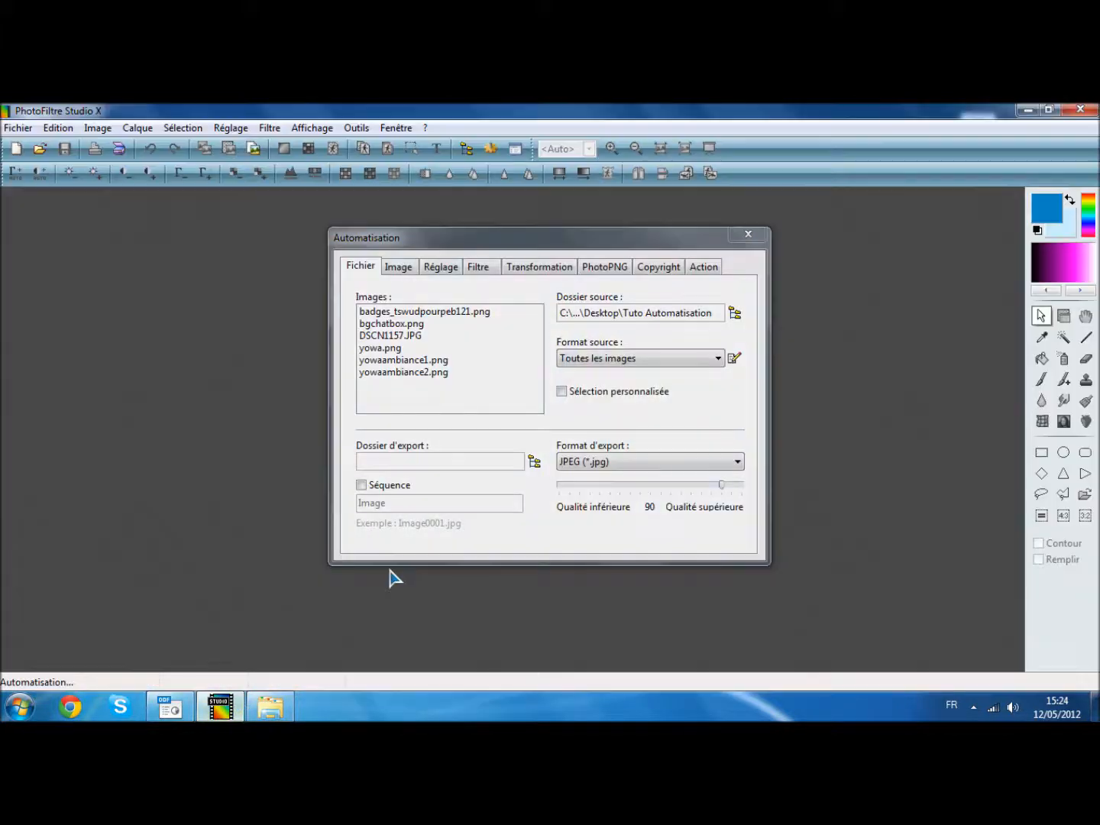
pyautogui.click(534, 464)
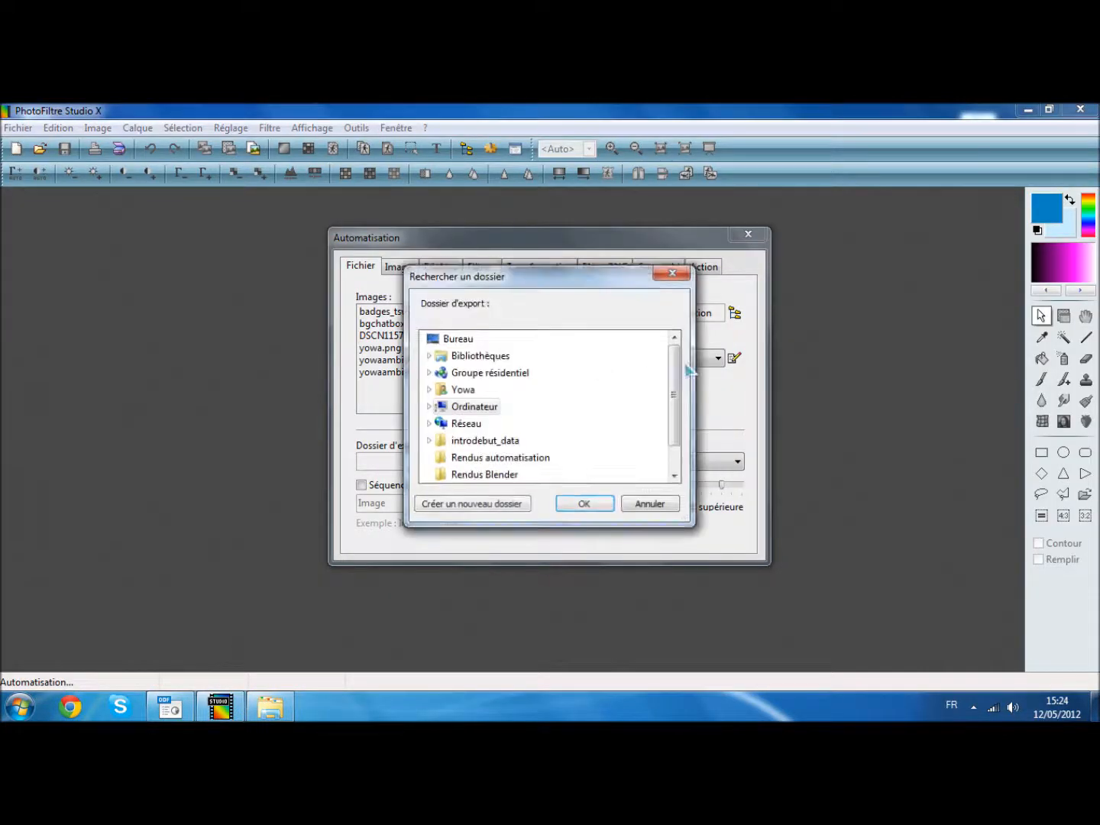
pyautogui.scroll(-1, 480, 543)
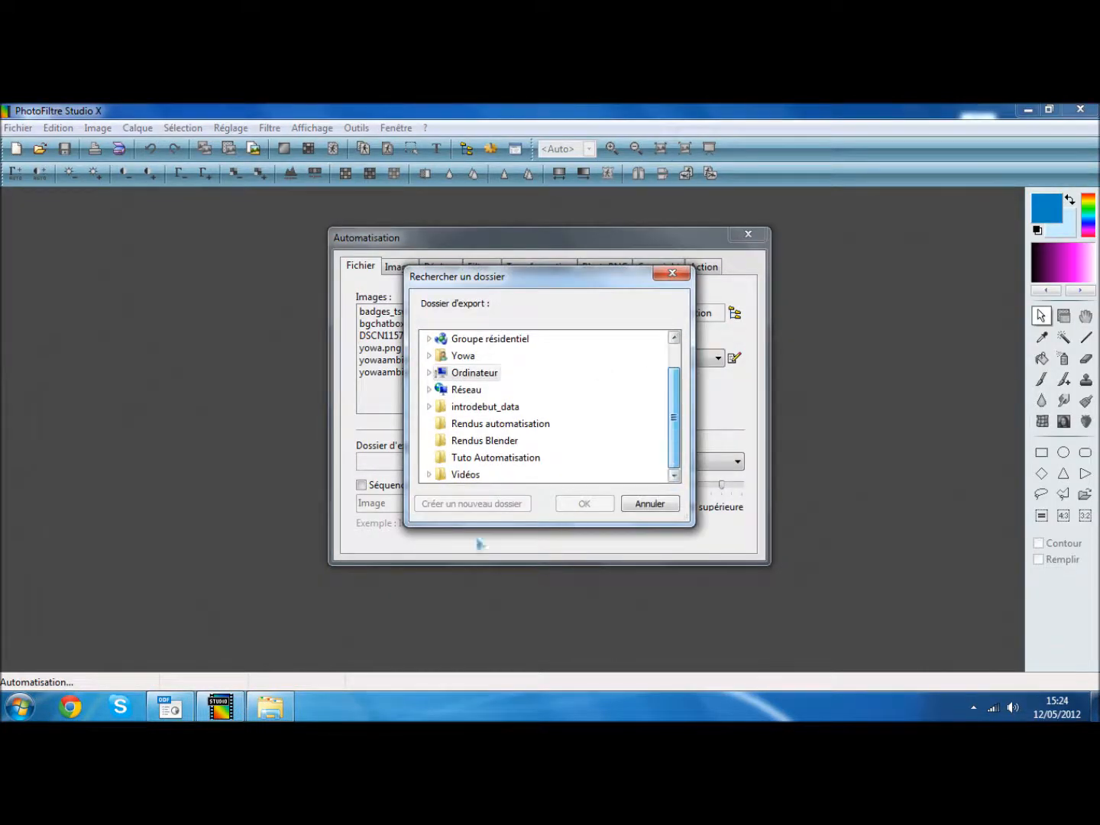
pyautogui.click(483, 425)
pyautogui.click(603, 504)
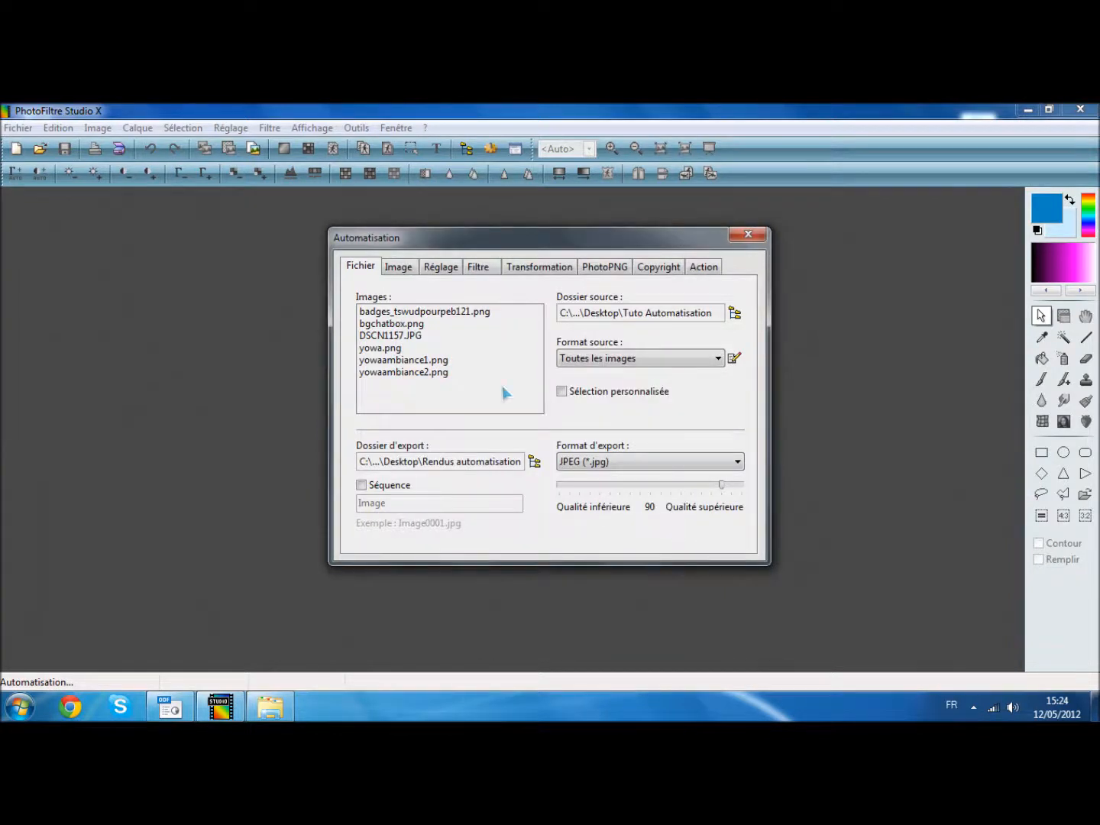
# Enable Séquence naming for the exported images and set the base name to "Yowaimg"
pyautogui.click(370, 487)
pyautogui.click(374, 488)
pyautogui.click(389, 489)
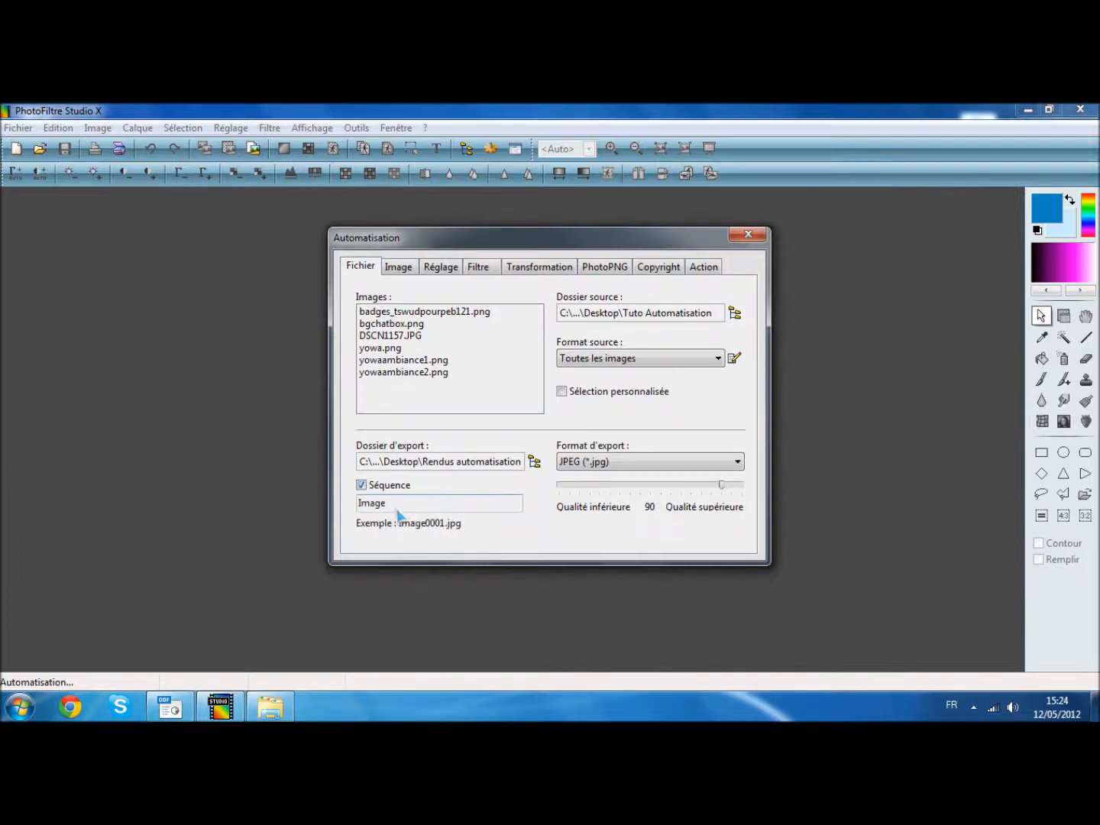
pyautogui.doubleClick(367, 504)
pyautogui.click(376, 491)
pyautogui.click(377, 492)
pyautogui.click(403, 488)
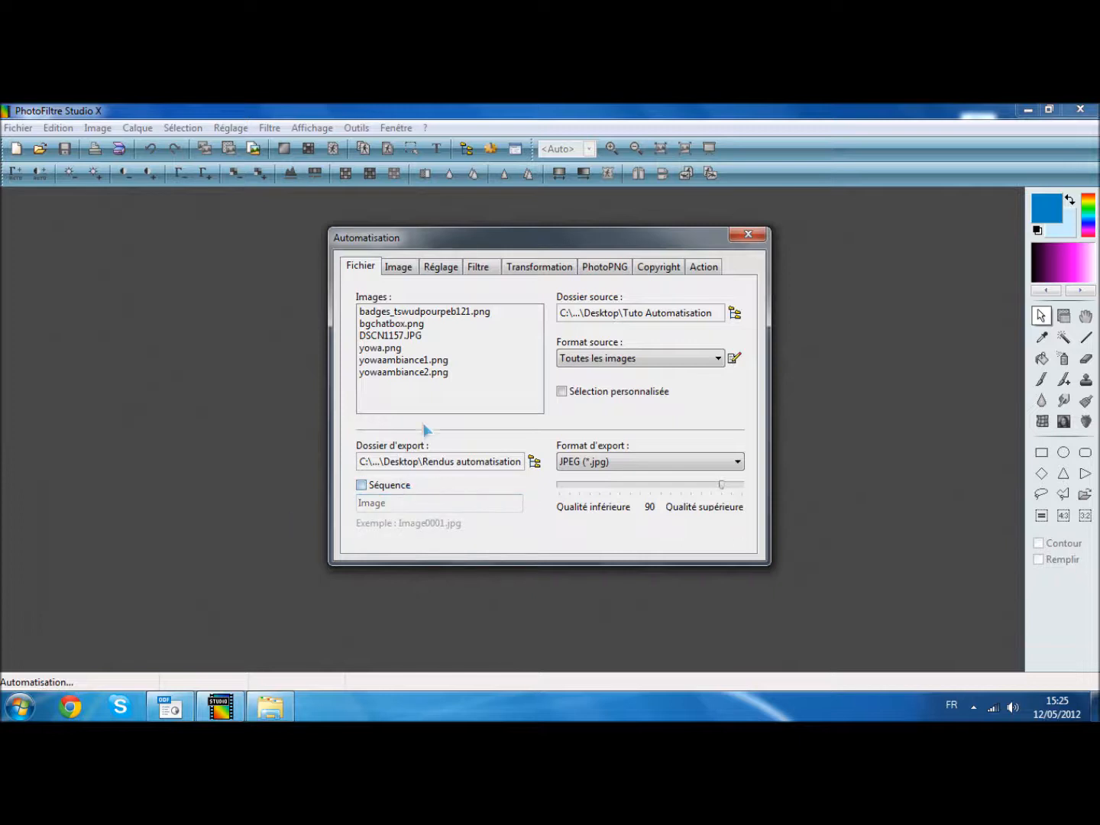
pyautogui.click(394, 496)
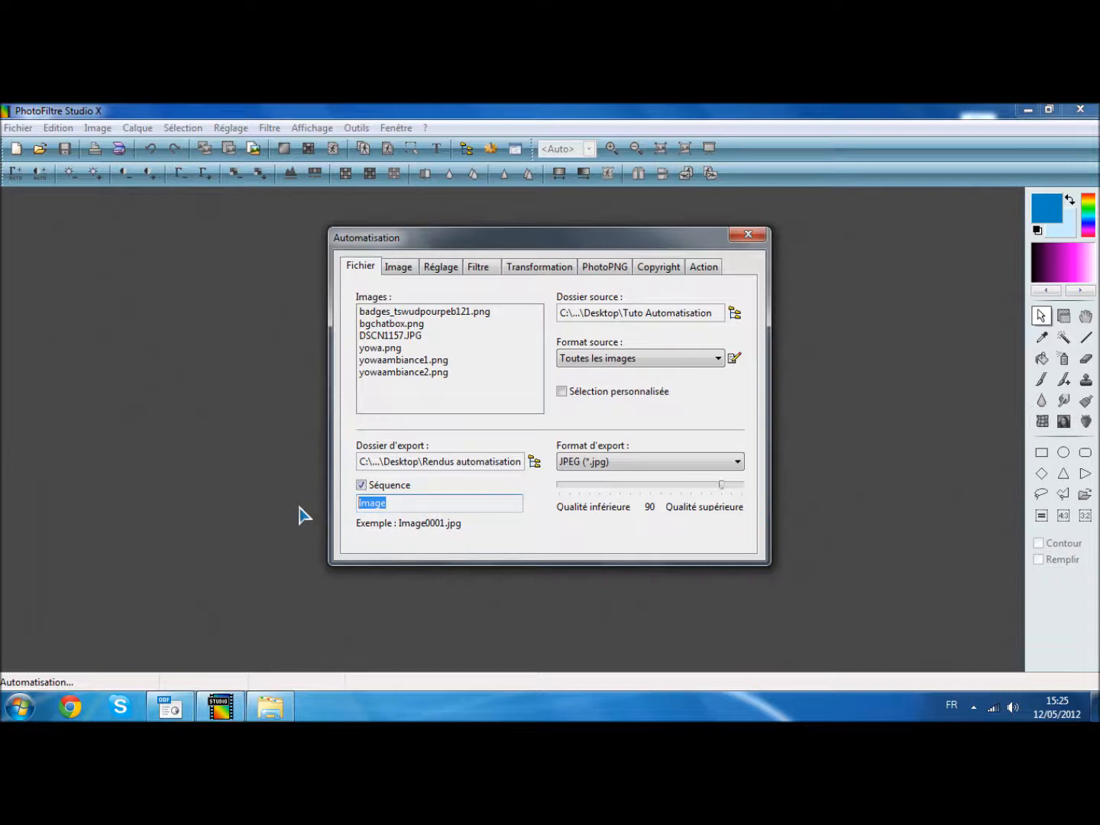
pyautogui.write('Yowaimg')
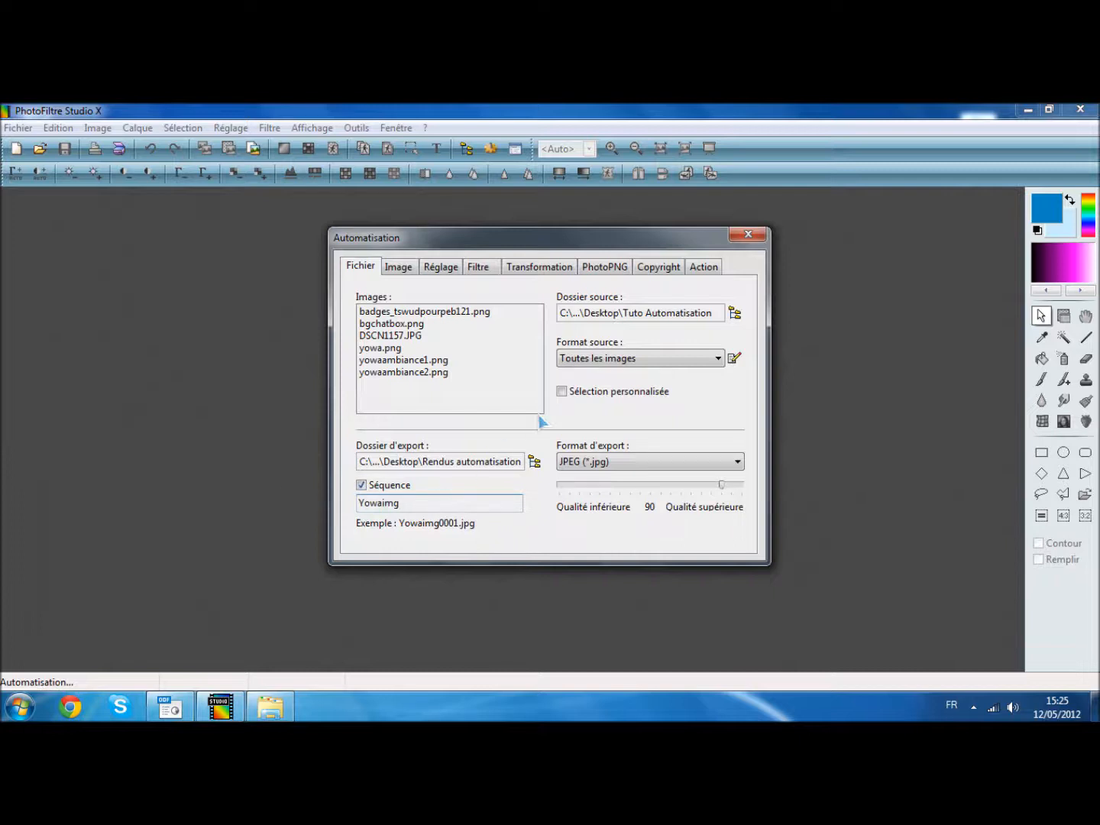
# Set the export format to PNG (*.png) with Nombre maximum de couleurs as the number of colours
pyautogui.click(611, 466)
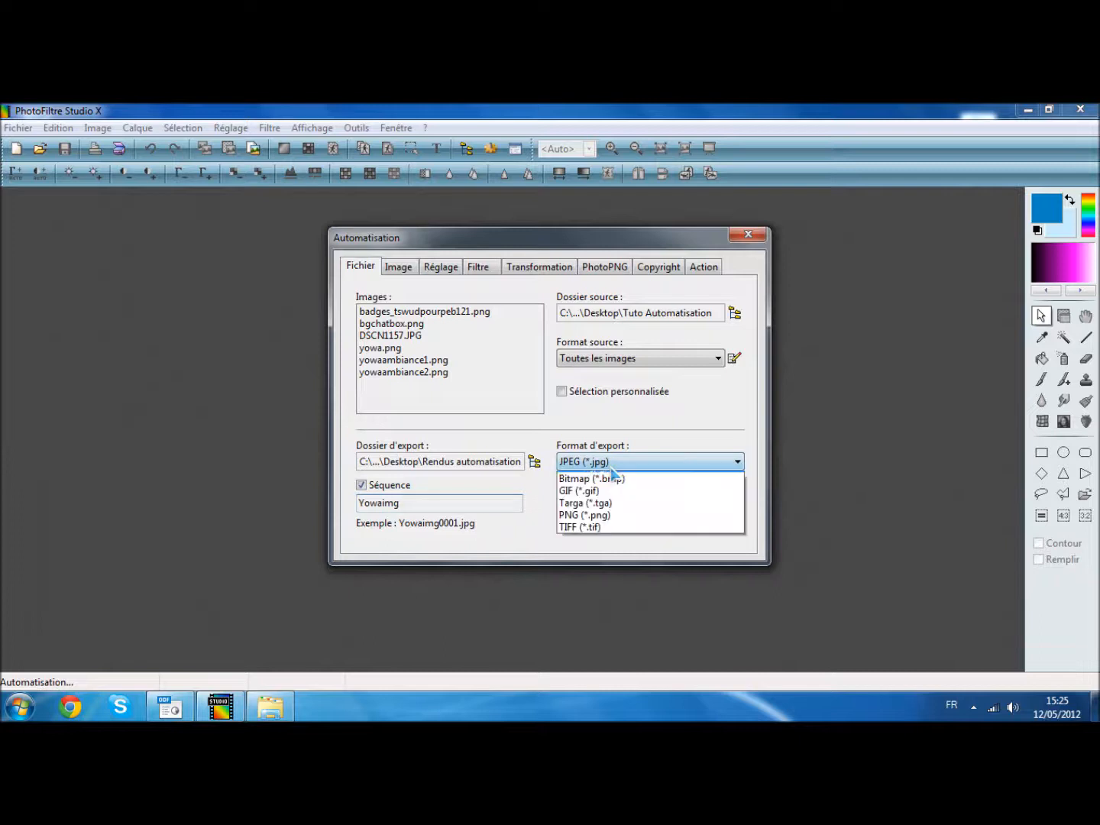
pyautogui.click(617, 476)
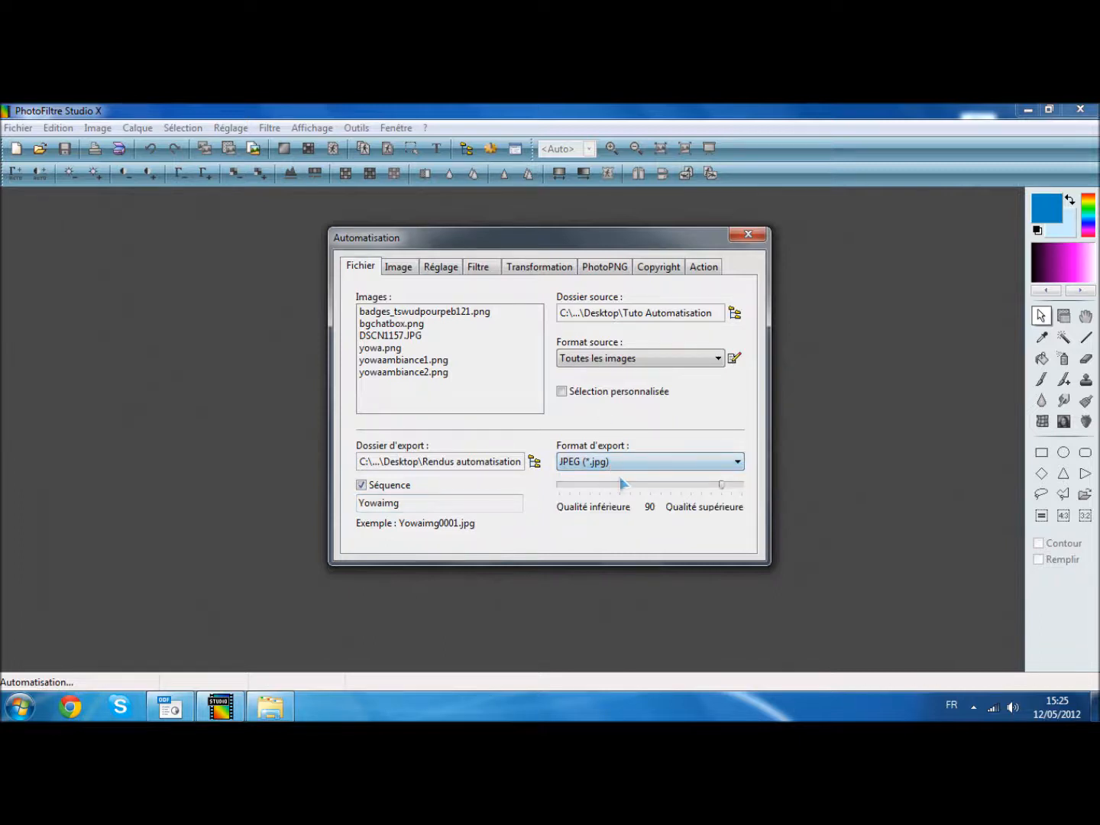
pyautogui.click(614, 467)
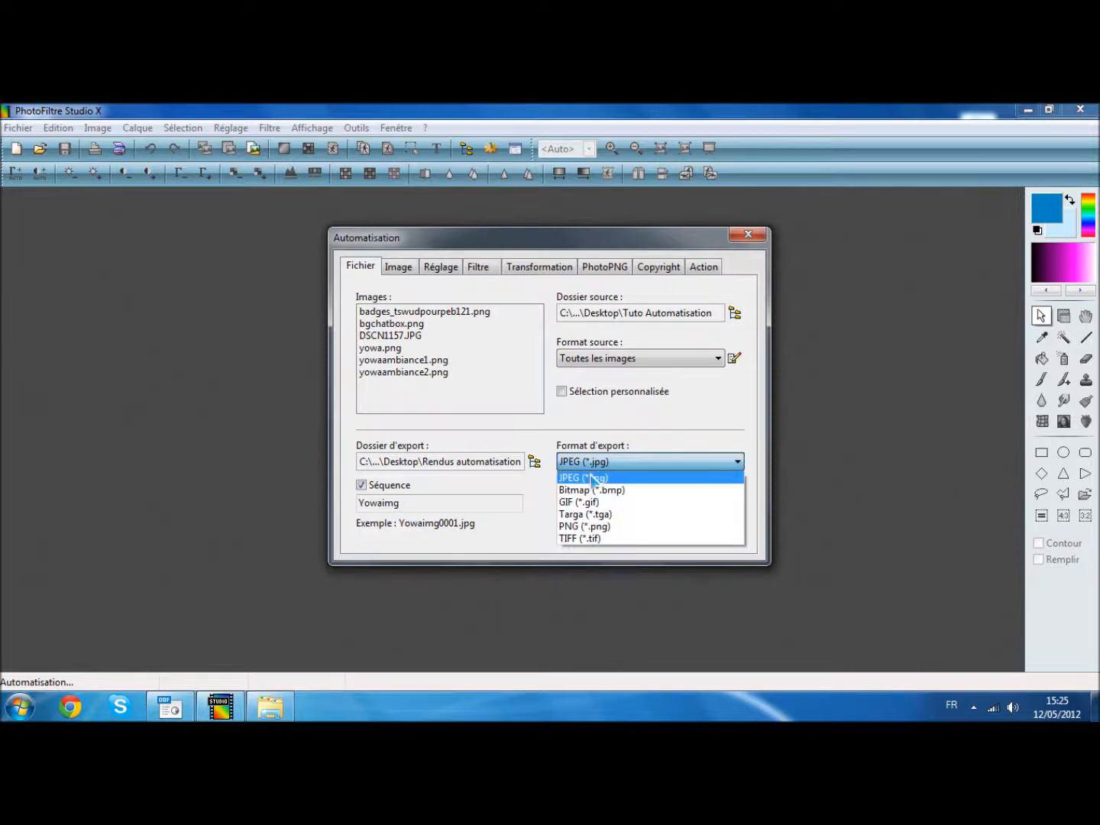
pyautogui.click(588, 526)
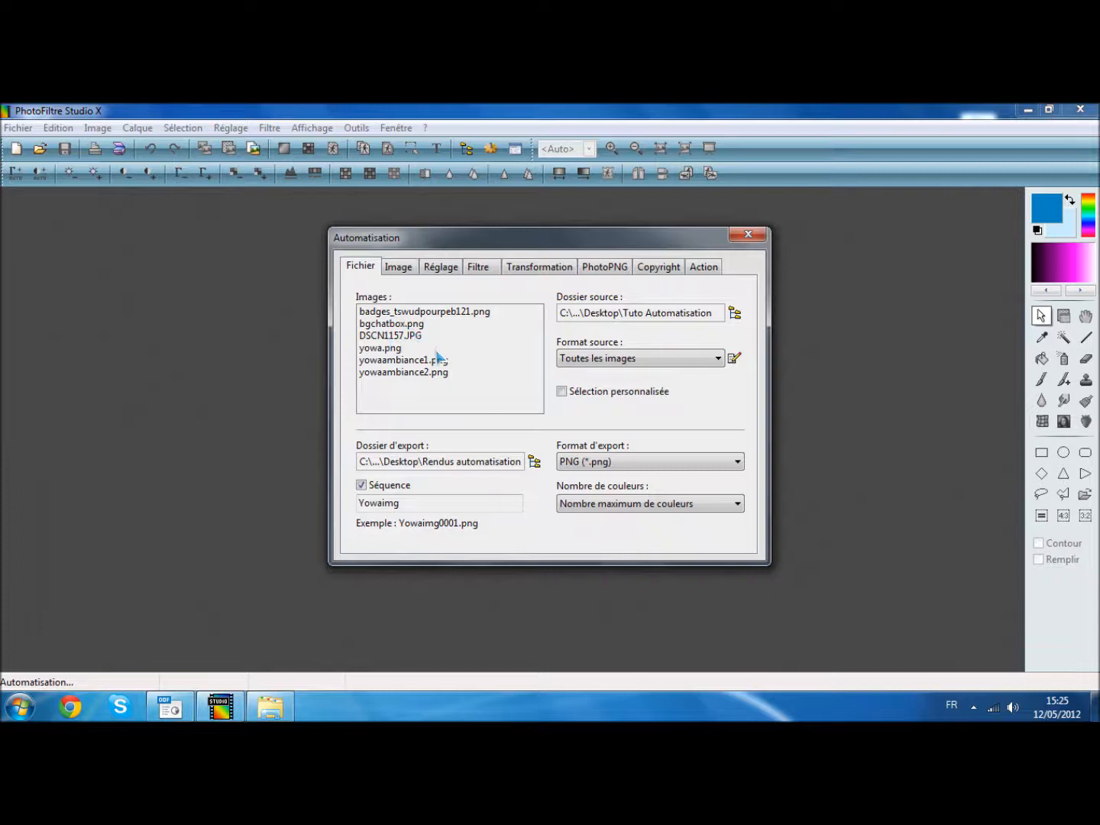
pyautogui.click(631, 507)
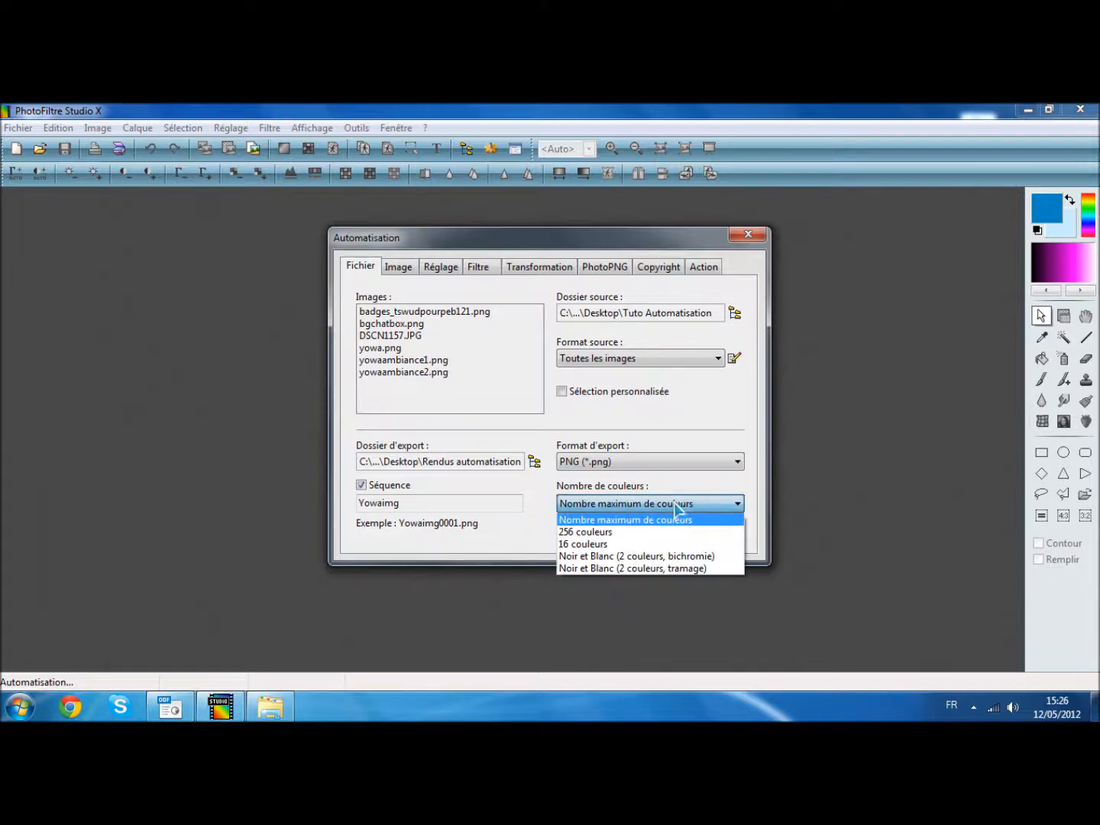
pyautogui.click(602, 519)
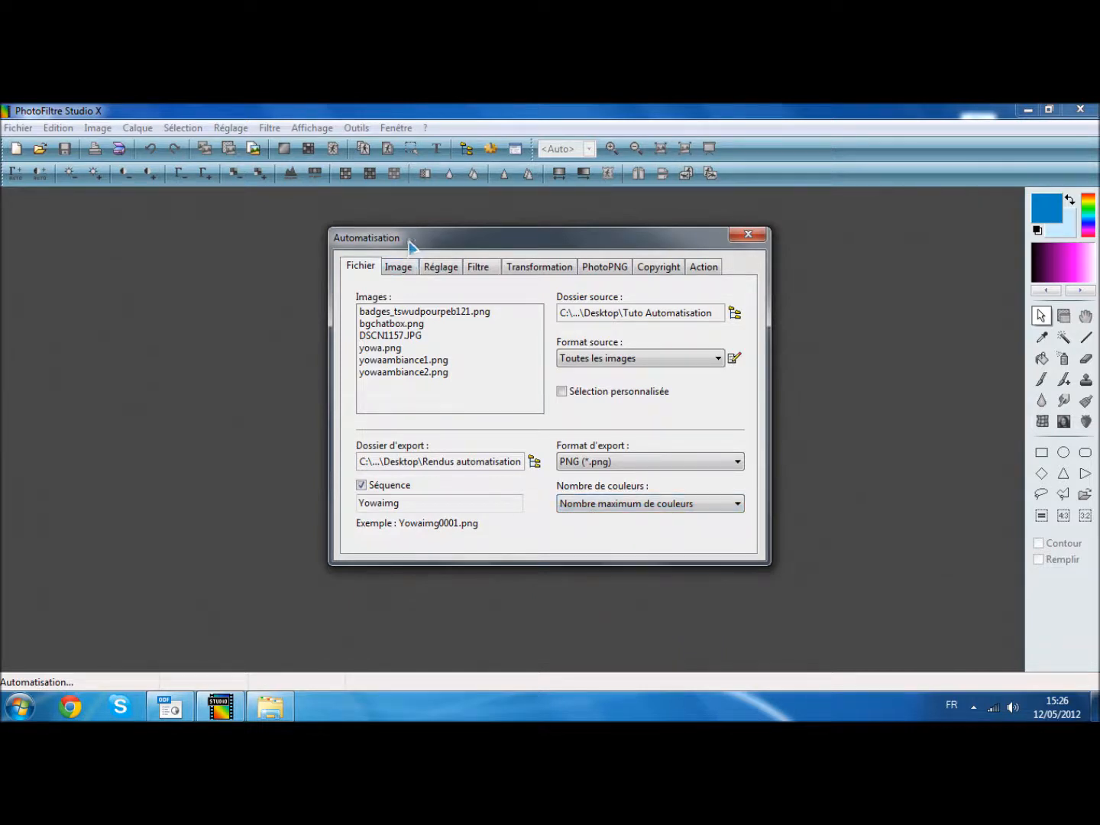
pyautogui.moveTo(410, 239); pyautogui.dragTo(404, 246)
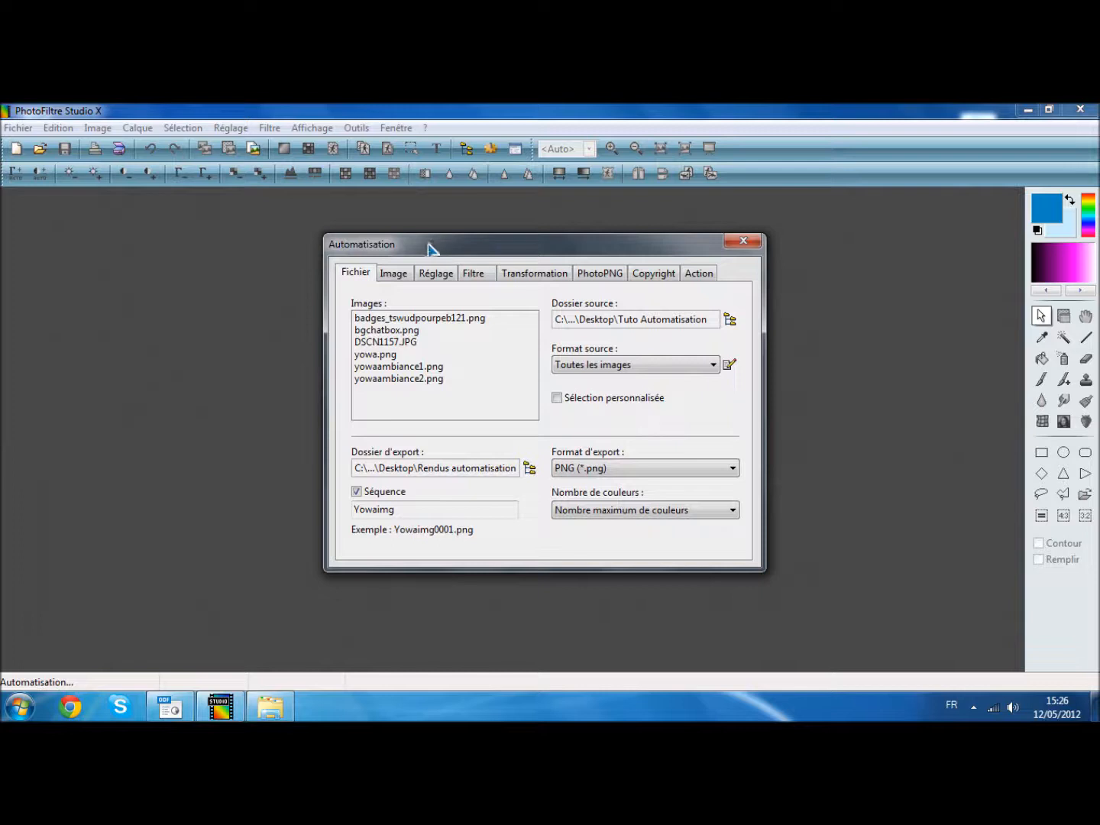
pyautogui.click(301, 283)
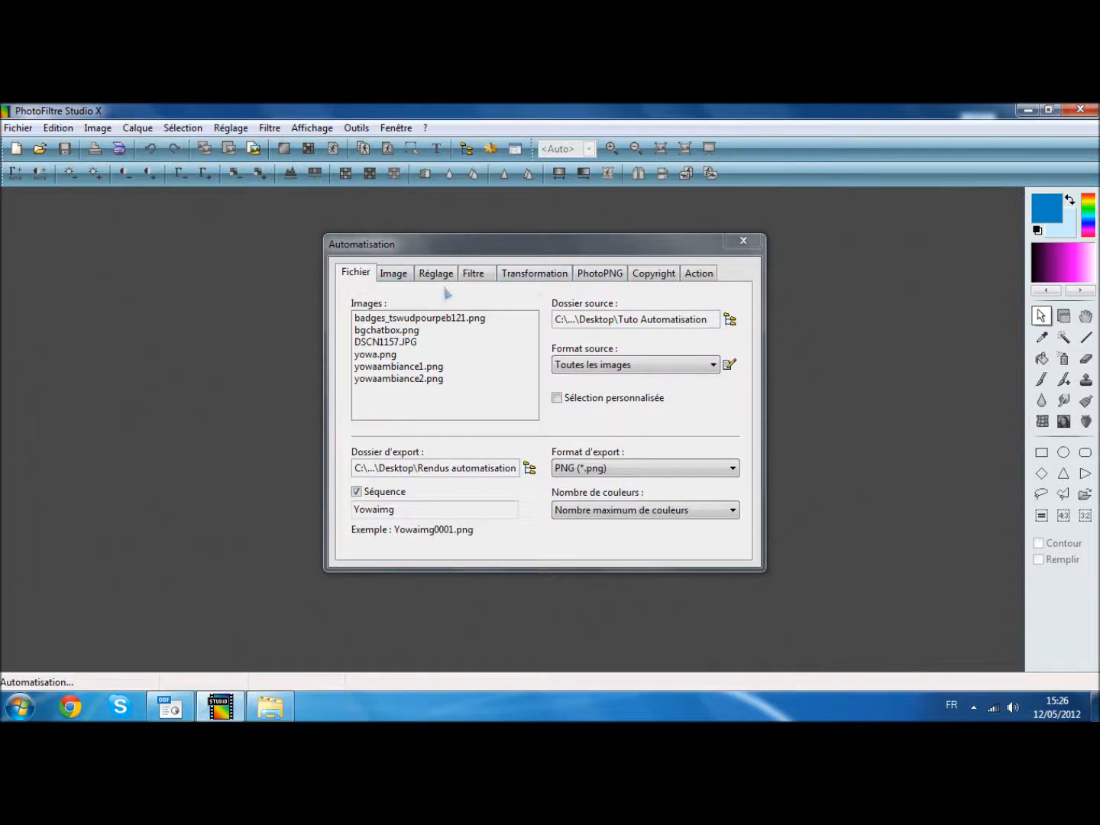
# Enable Taille de l'image in the automation's image settings, with pixels as the unit
pyautogui.click(395, 276)
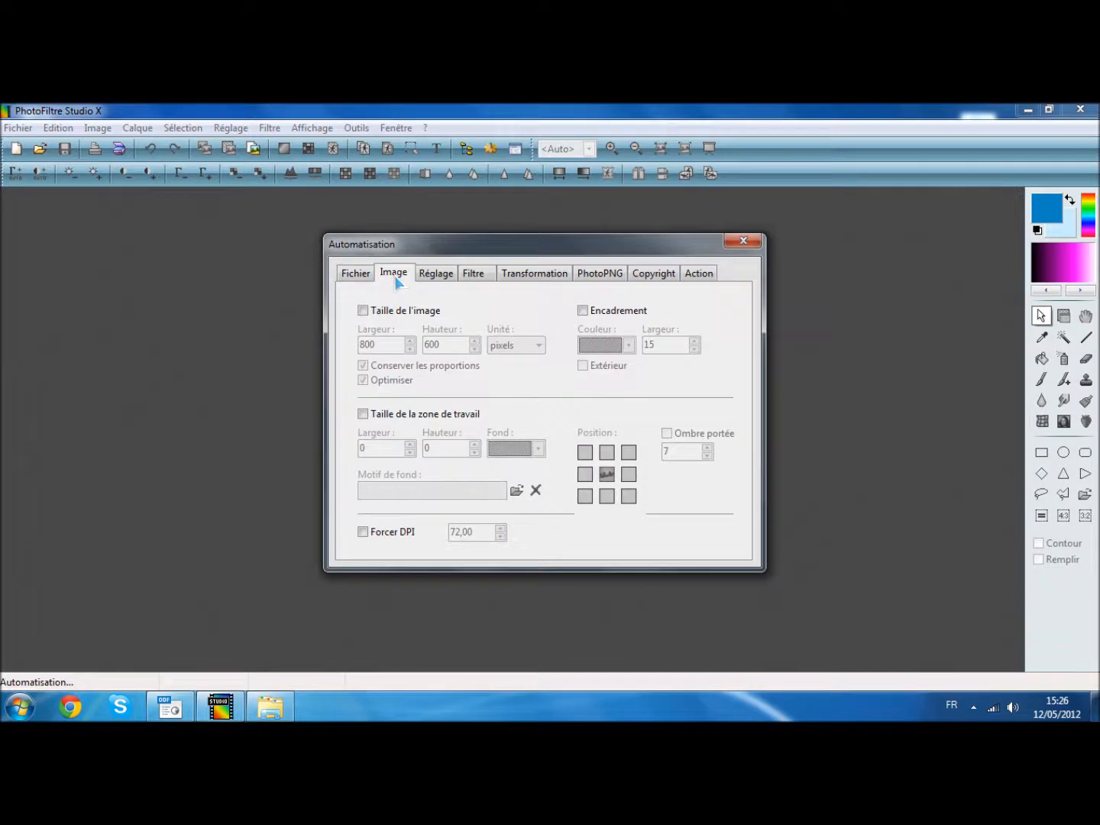
pyautogui.click(421, 312)
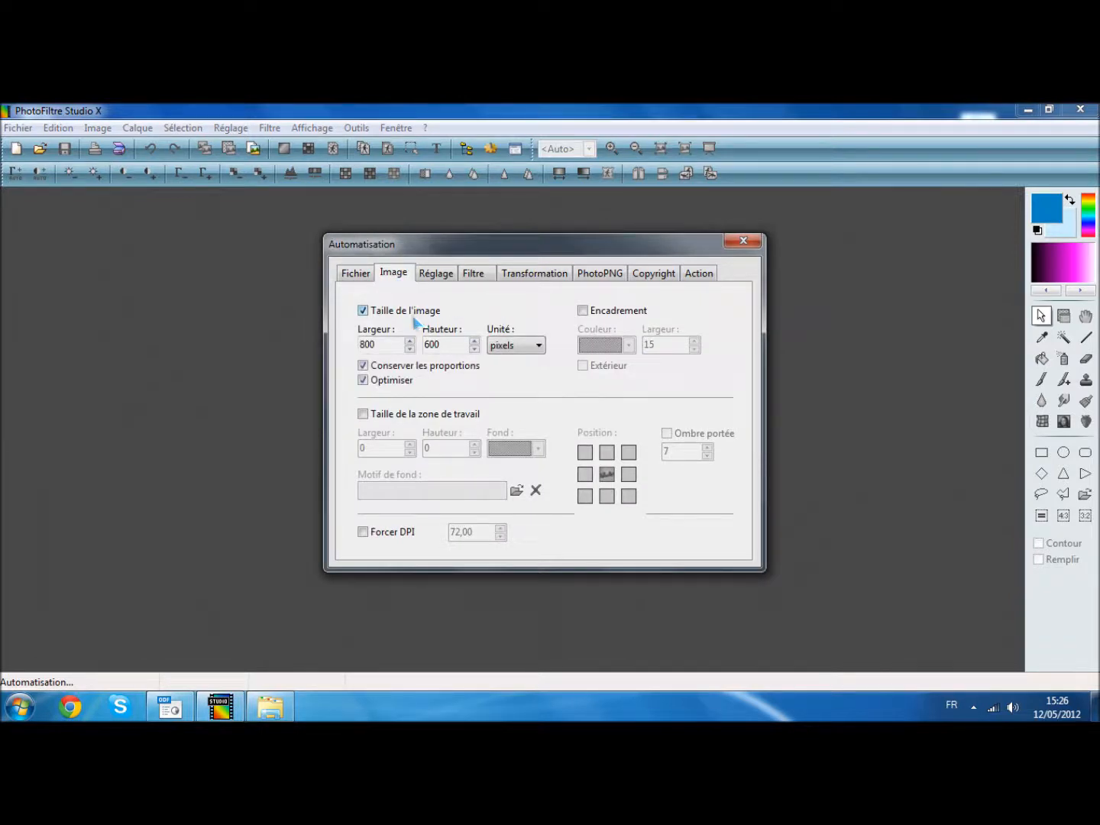
pyautogui.click(505, 348)
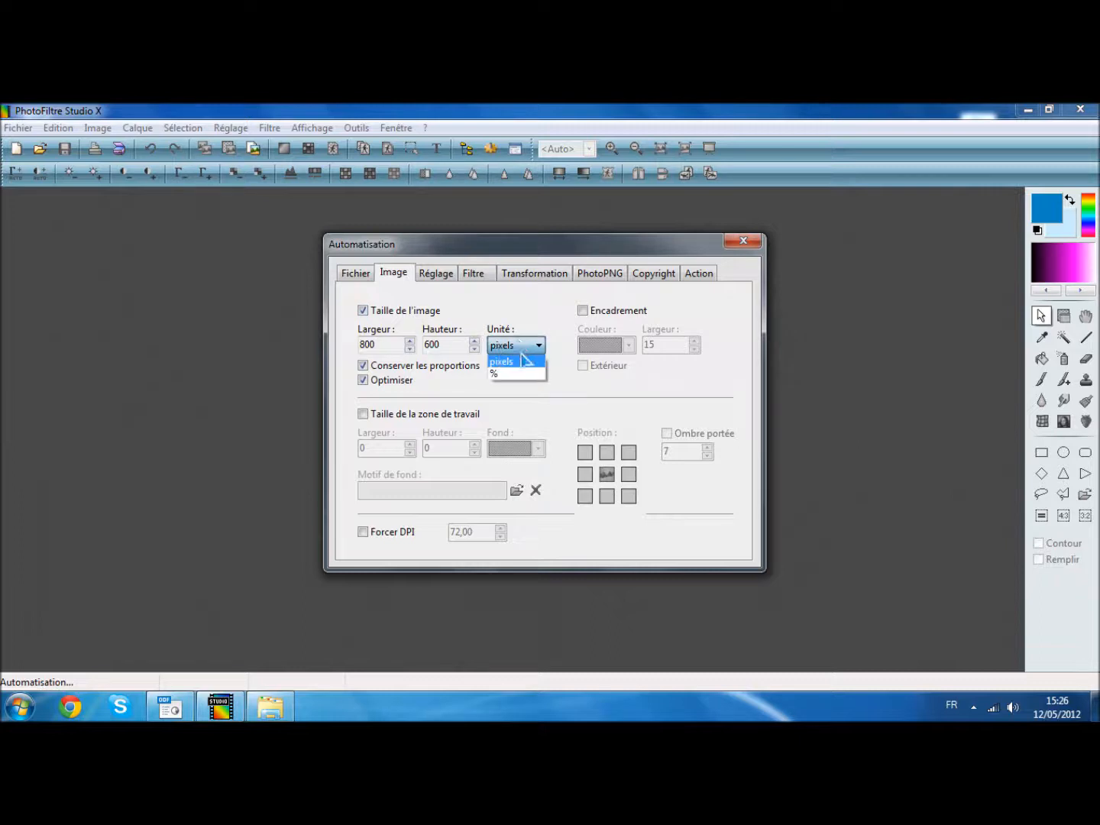
pyautogui.click(501, 361)
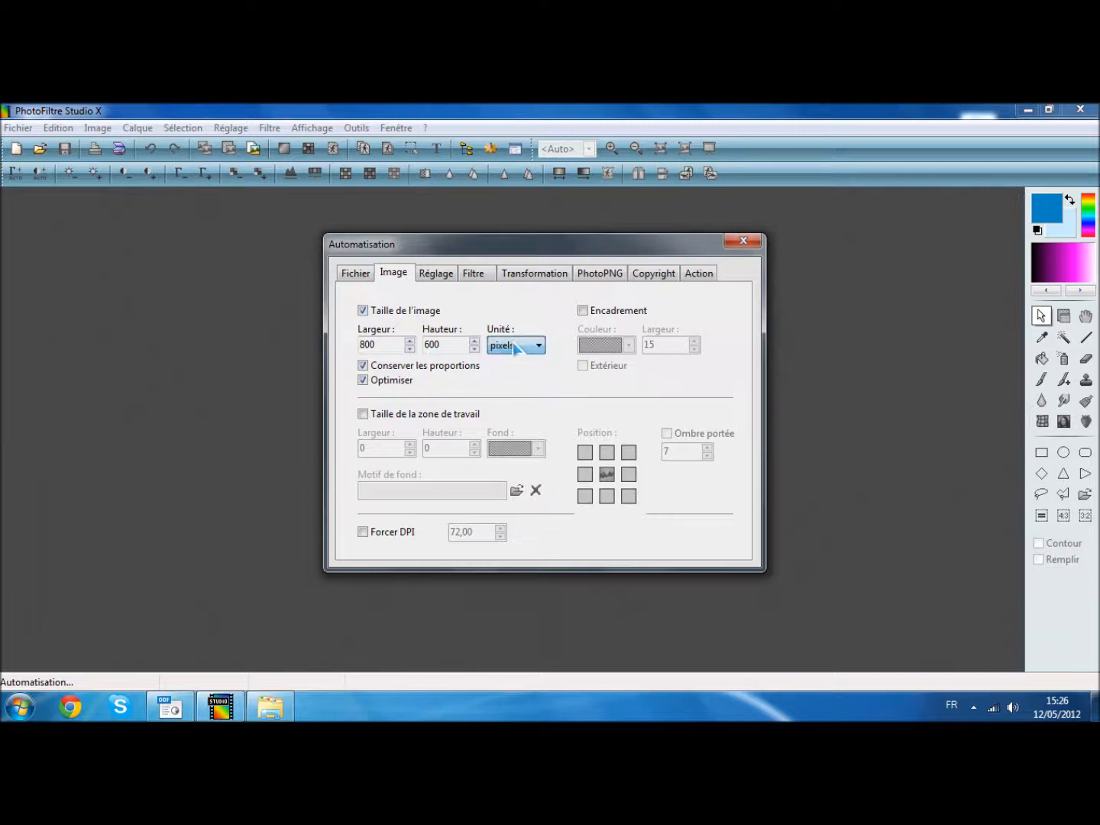
# Check the details of DSCN1157.JPG in the Tuto Automatisation folder, and go back to the Automatisation dialog
pyautogui.click(266, 708)
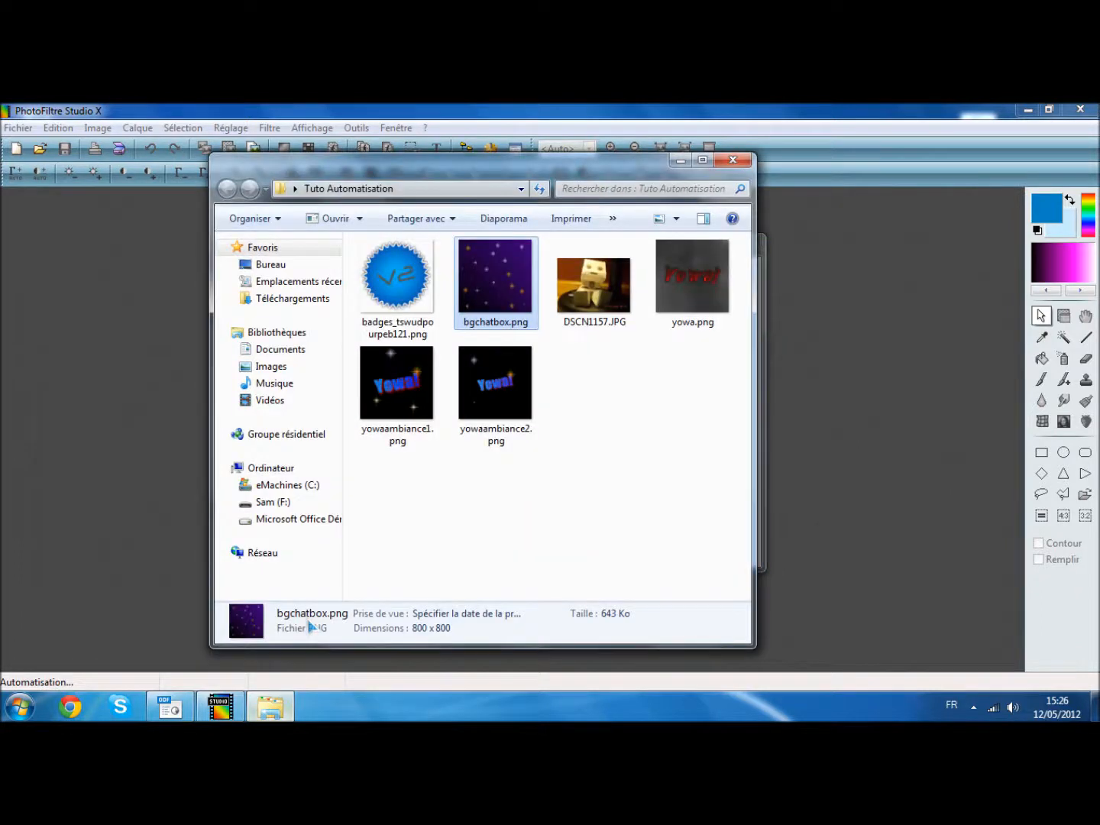
pyautogui.click(568, 268)
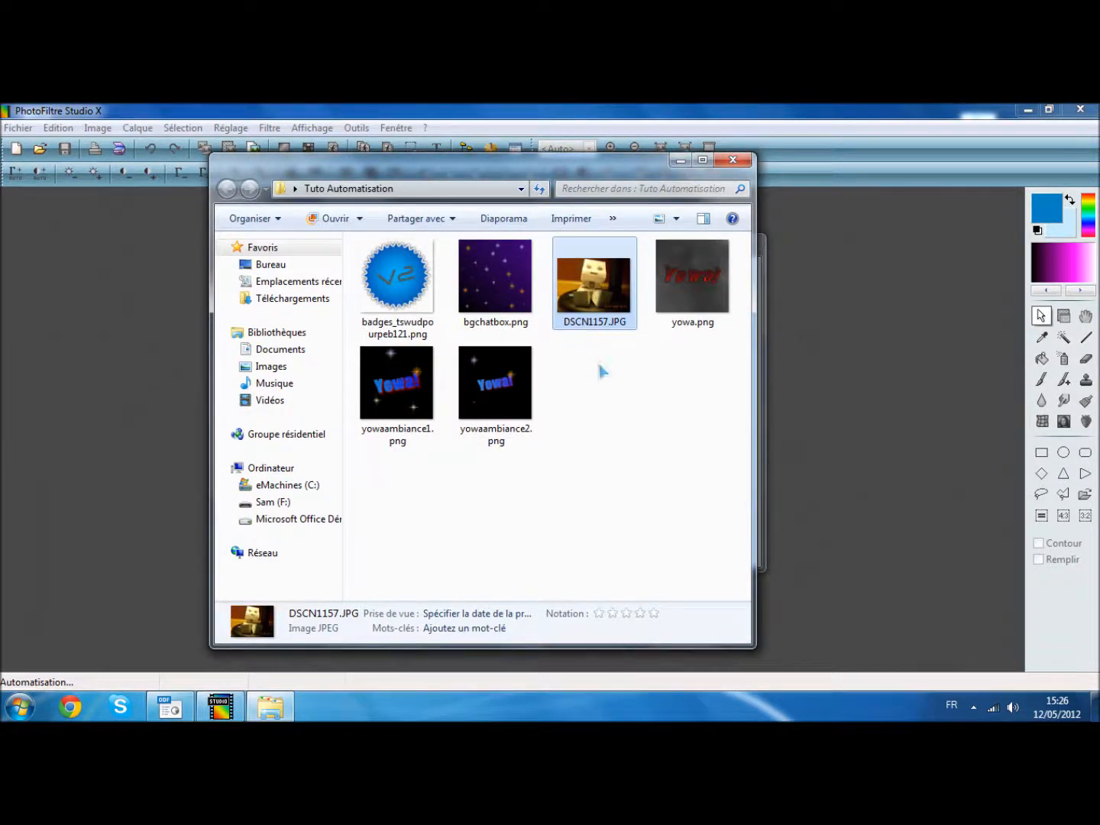
pyautogui.click(679, 160)
# Set the image size unit to % and the width to 50, with proportions preserved
pyautogui.click(504, 347)
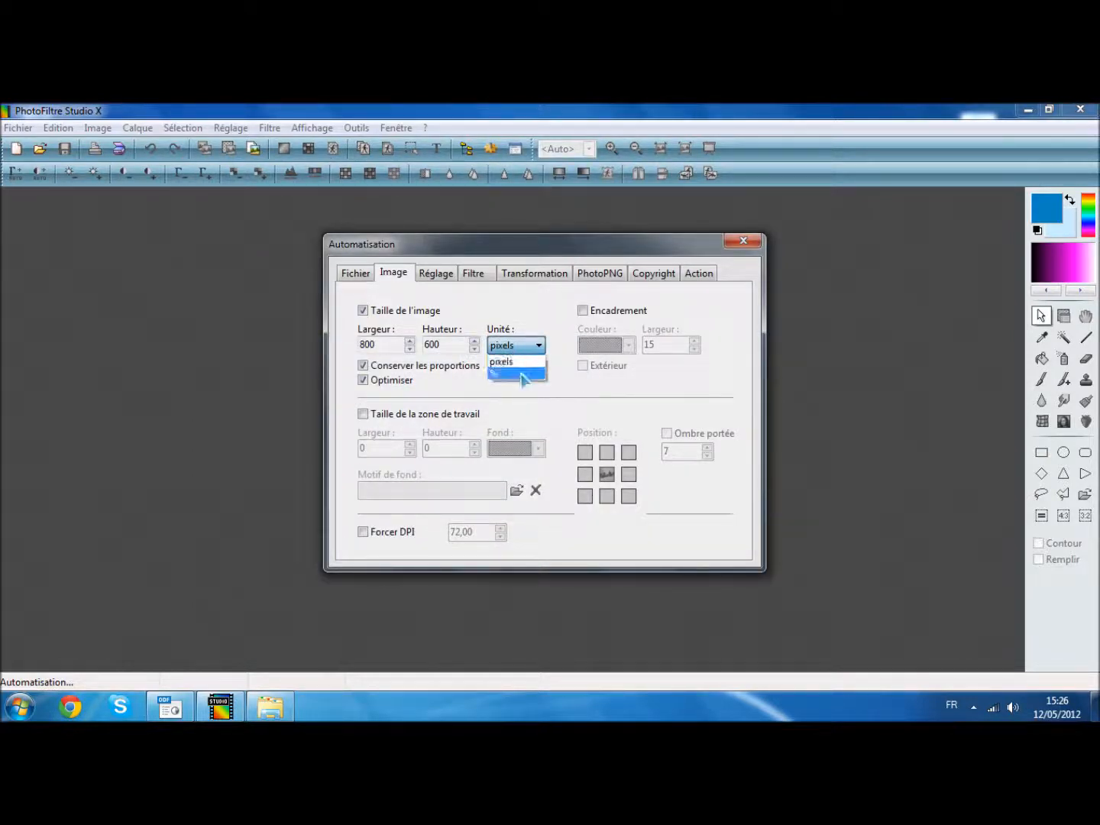
pyautogui.click(495, 373)
pyautogui.moveTo(400, 345); pyautogui.dragTo(346, 350)
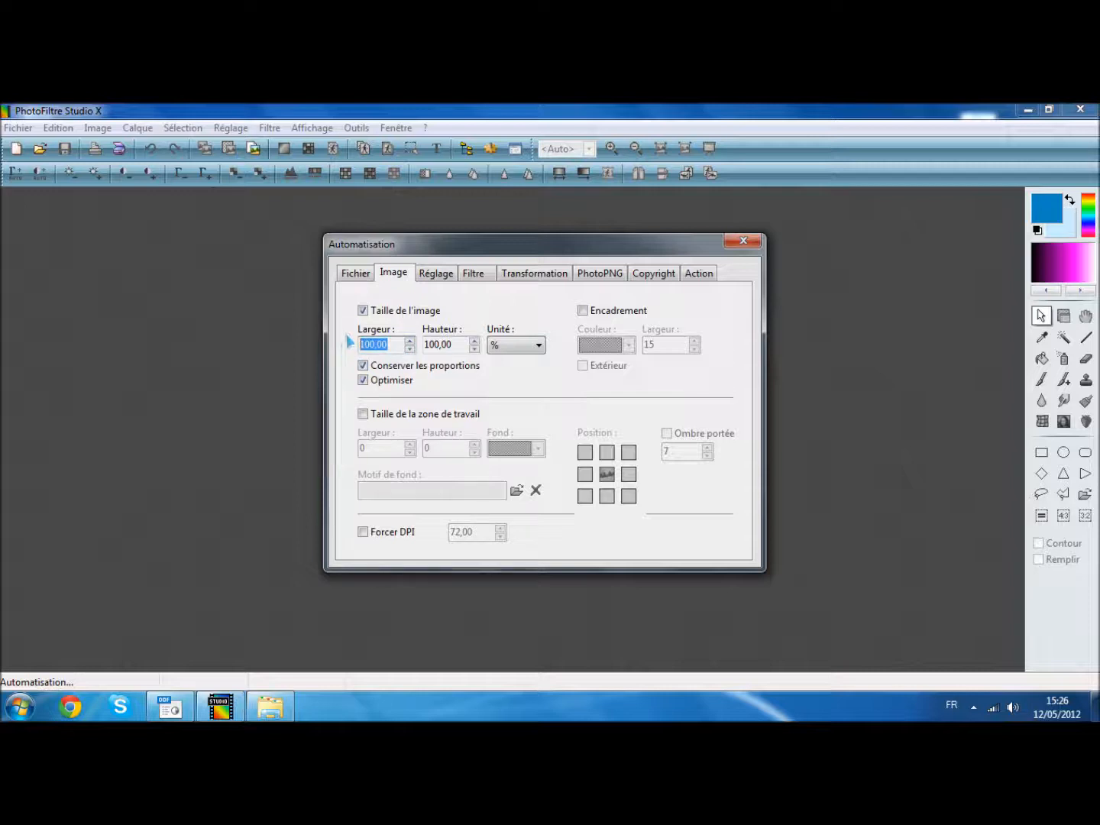
pyautogui.write('50')
pyautogui.press('Tab')
# Reselect % as the image size unit to restore 100 % dimensions, with Conserver les proportions off and Taille de l'image enabled
pyautogui.click(487, 374)
pyautogui.click(517, 347)
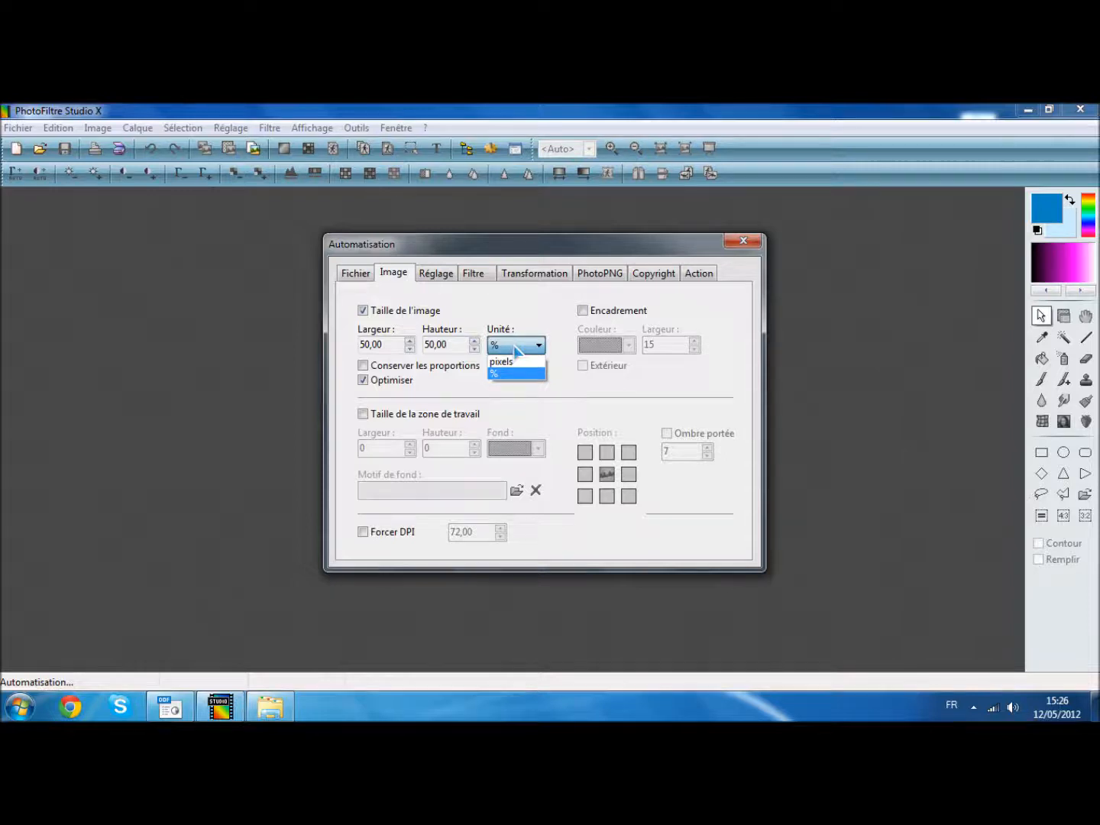
pyautogui.click(514, 373)
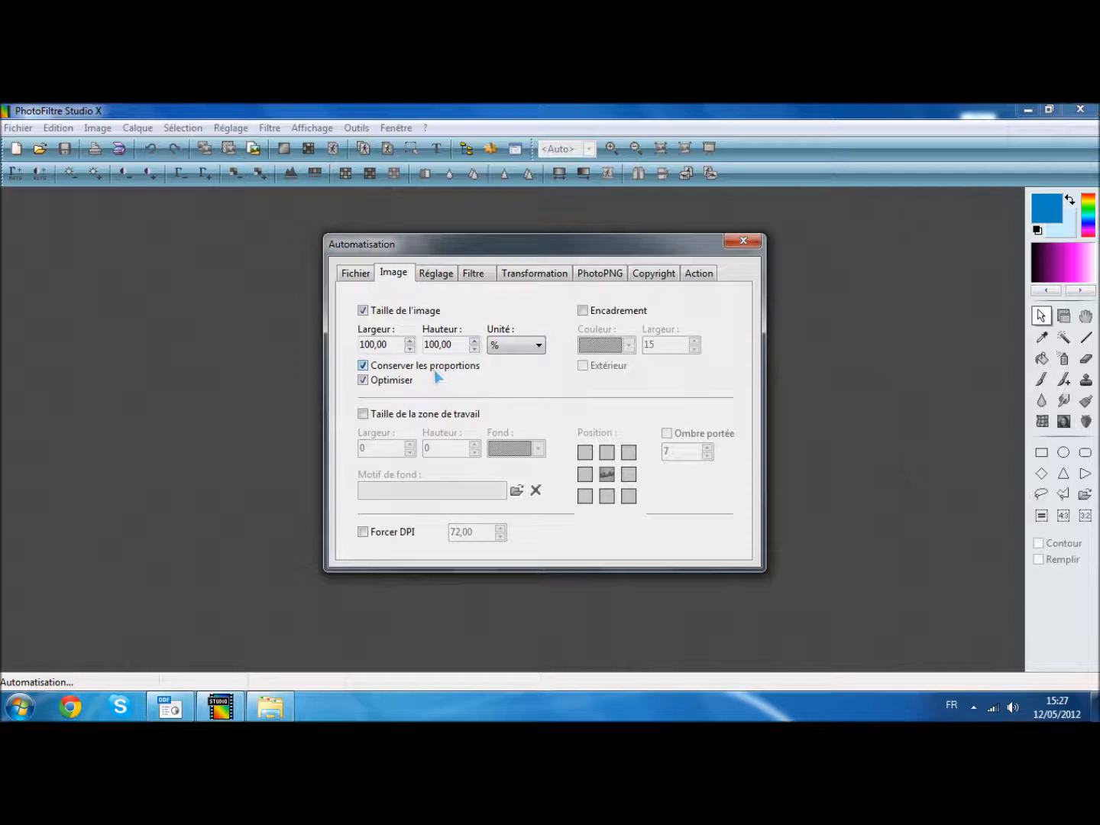
pyautogui.click(439, 370)
pyautogui.click(515, 348)
pyautogui.click(506, 376)
pyautogui.click(458, 371)
pyautogui.click(456, 369)
pyautogui.click(403, 315)
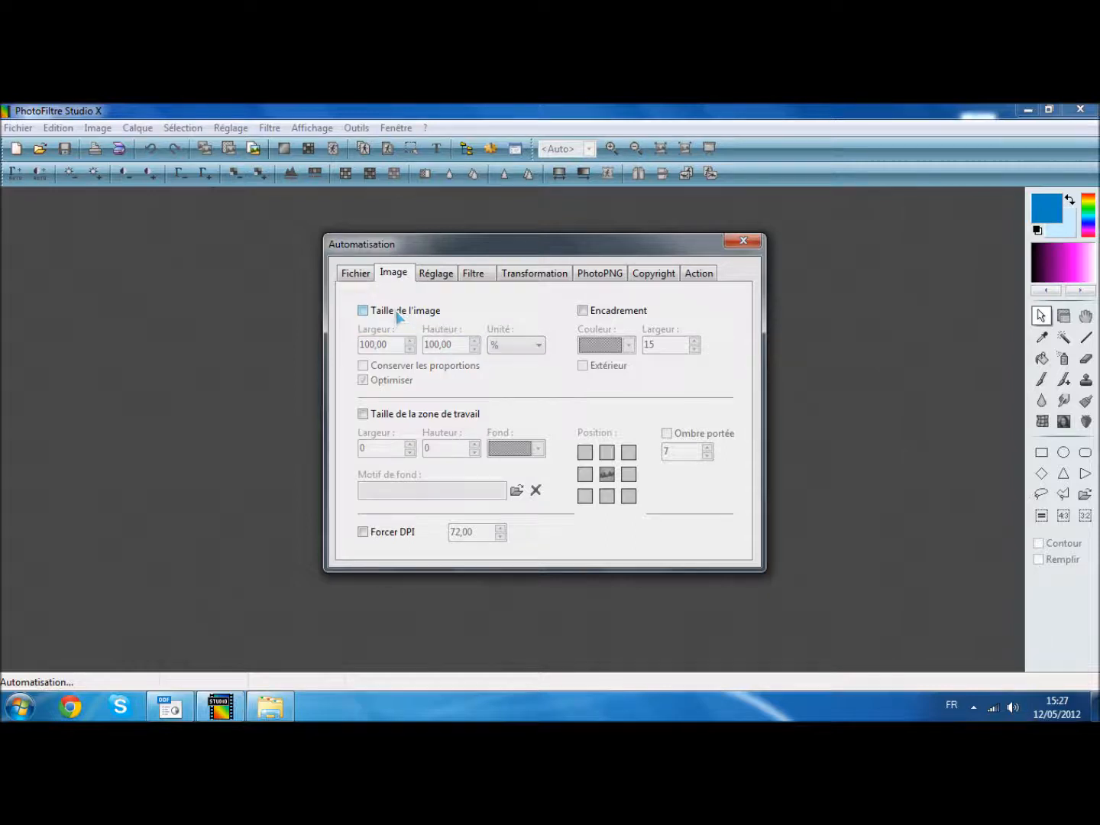
pyautogui.click(403, 313)
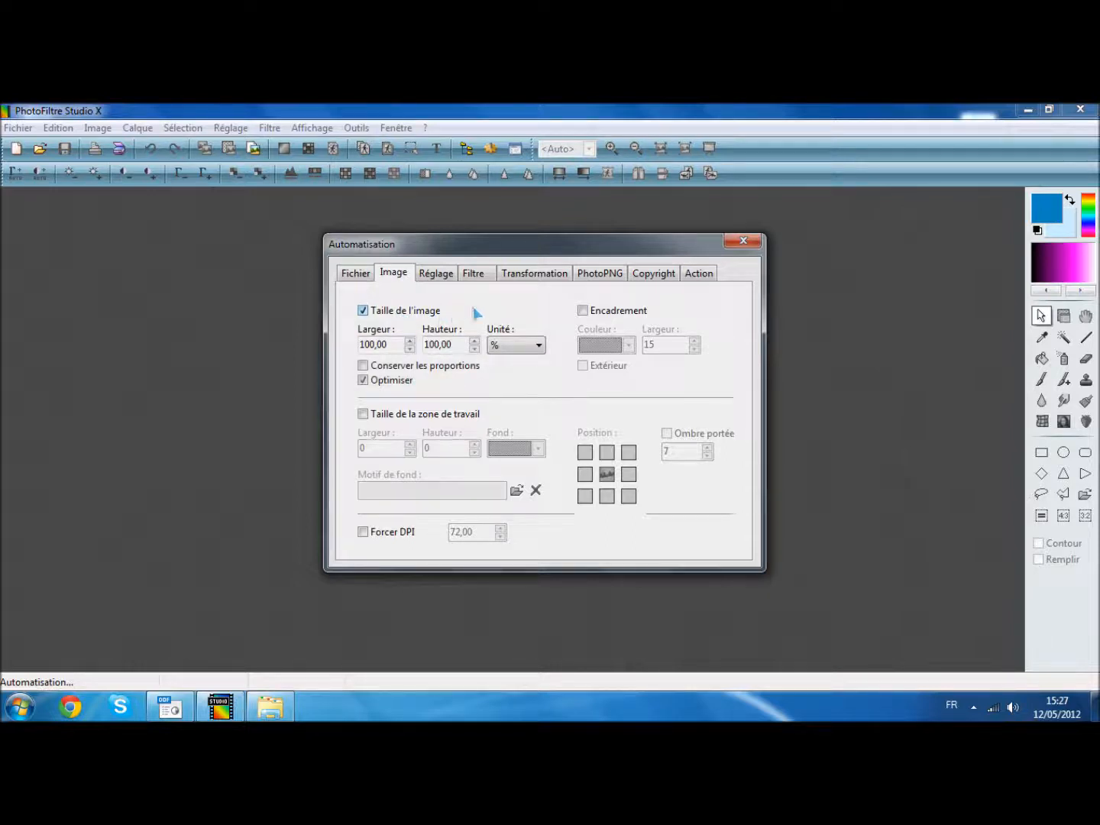
# Try the Encadrement option with Extérieur off, browse its frame colours, and disable Encadrement again
pyautogui.click(596, 314)
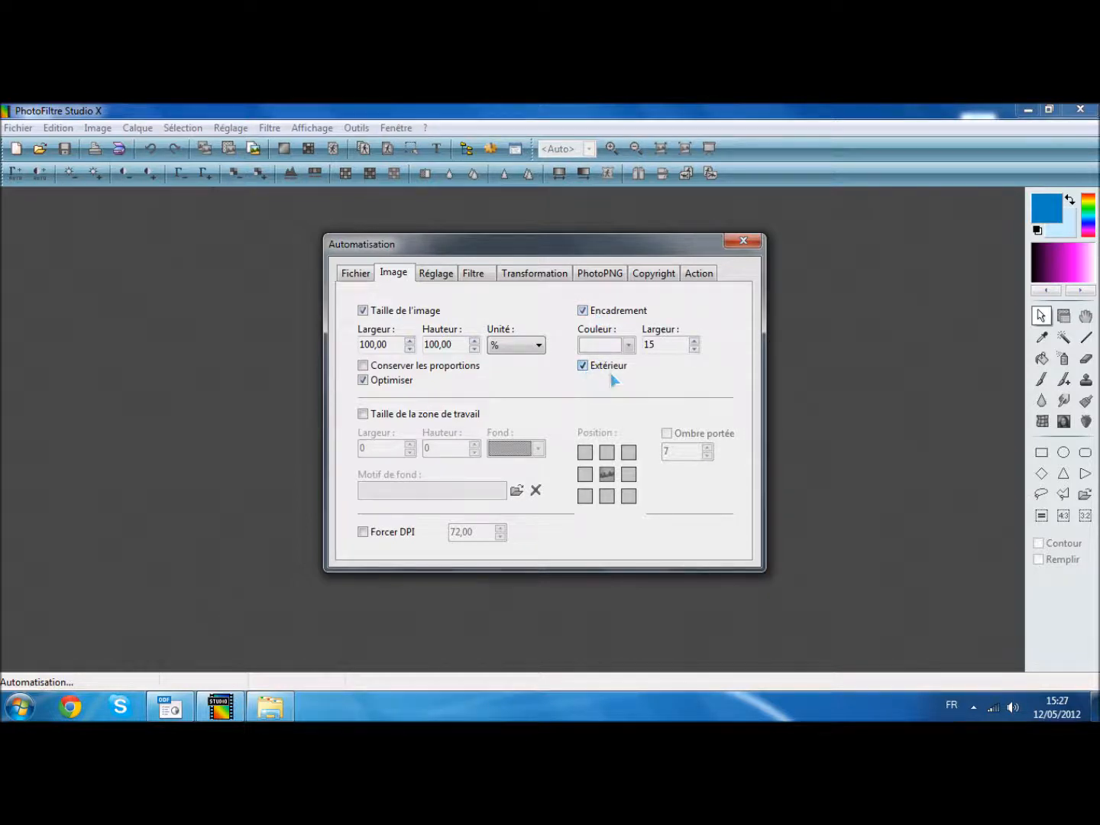
pyautogui.click(583, 365)
pyautogui.click(629, 345)
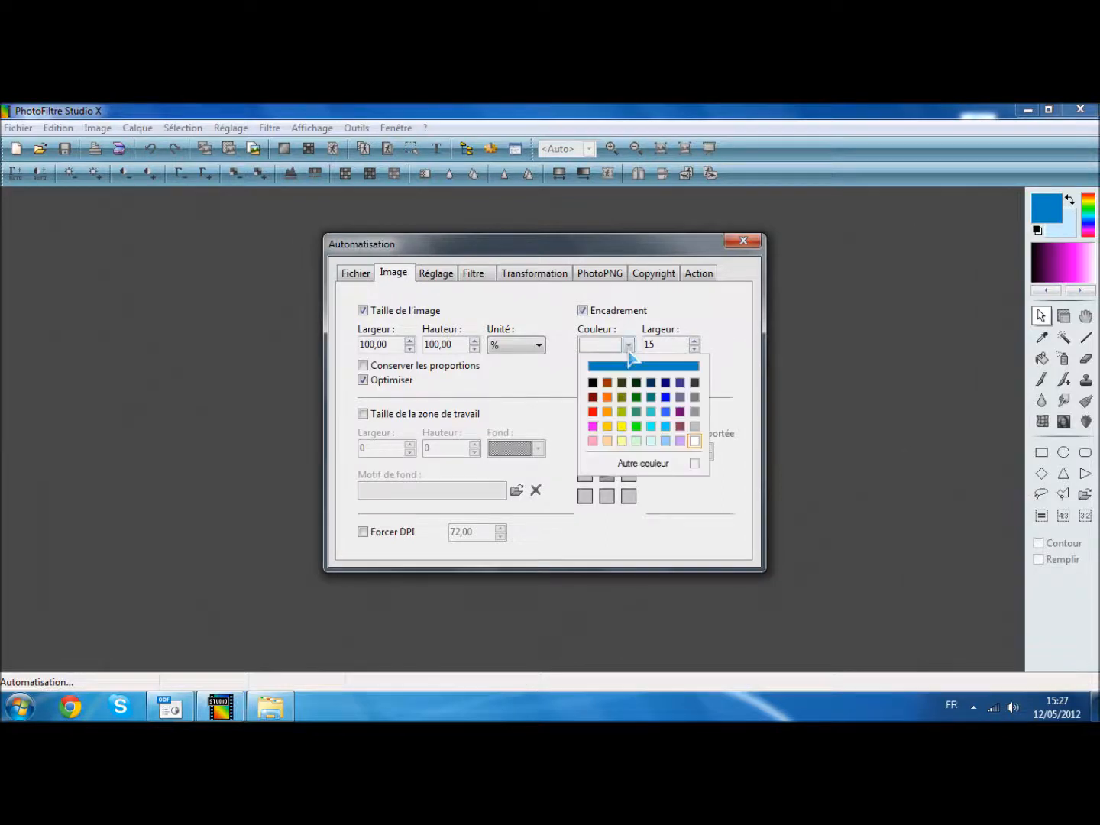
pyautogui.click(649, 463)
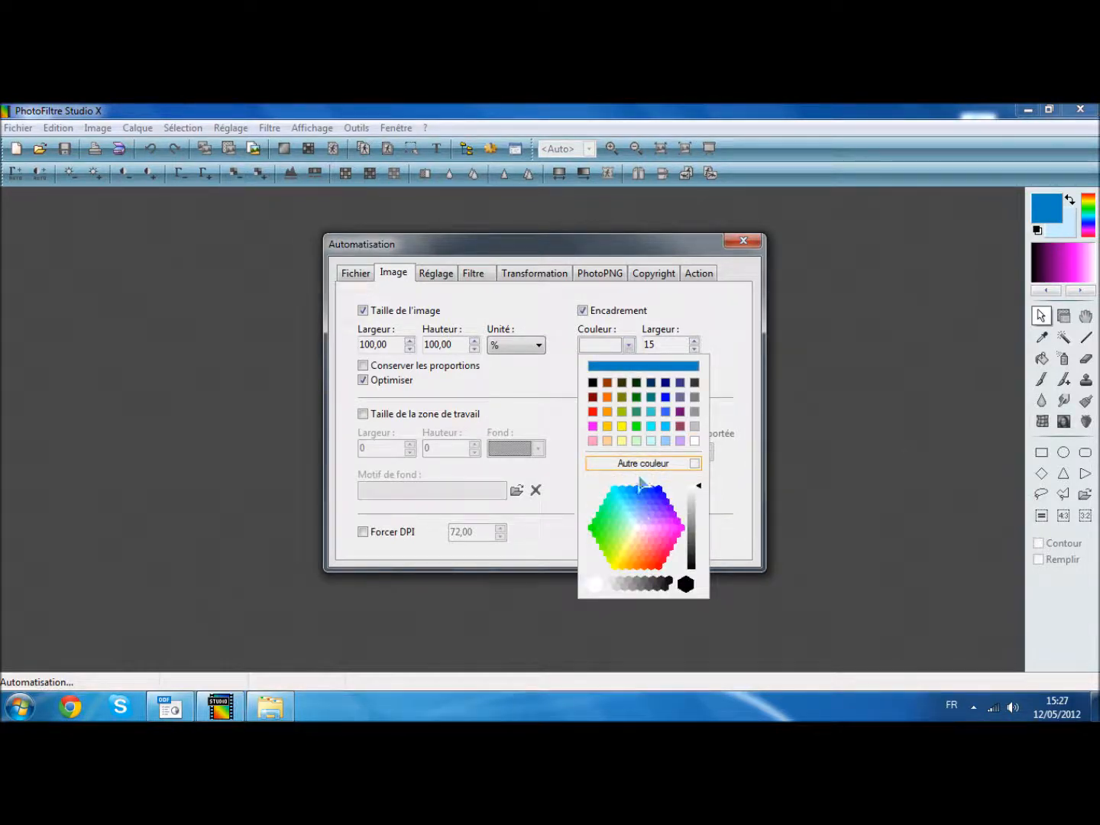
pyautogui.click(612, 345)
pyautogui.click(612, 345)
pyautogui.moveTo(615, 378); pyautogui.dragTo(650, 279)
pyautogui.click(458, 468)
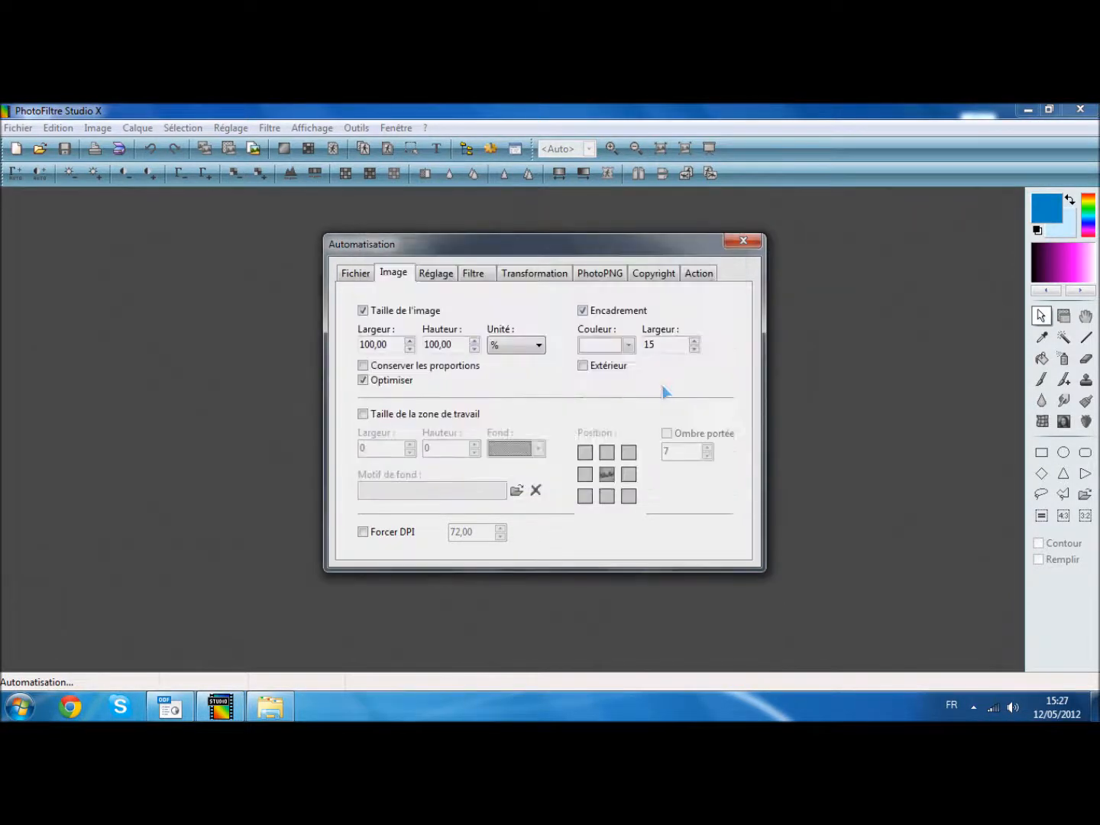
pyautogui.click(613, 312)
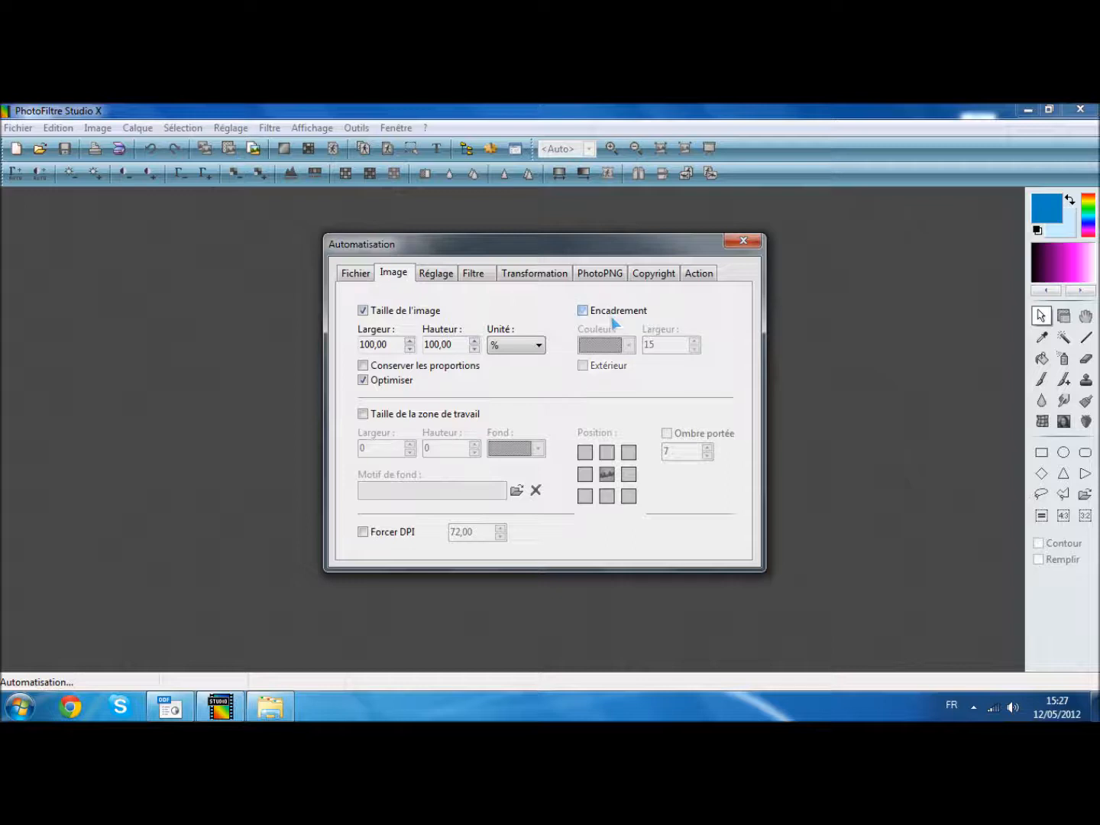
# Enable Taille de la zone de travail in the automation's image settings
pyautogui.click(438, 420)
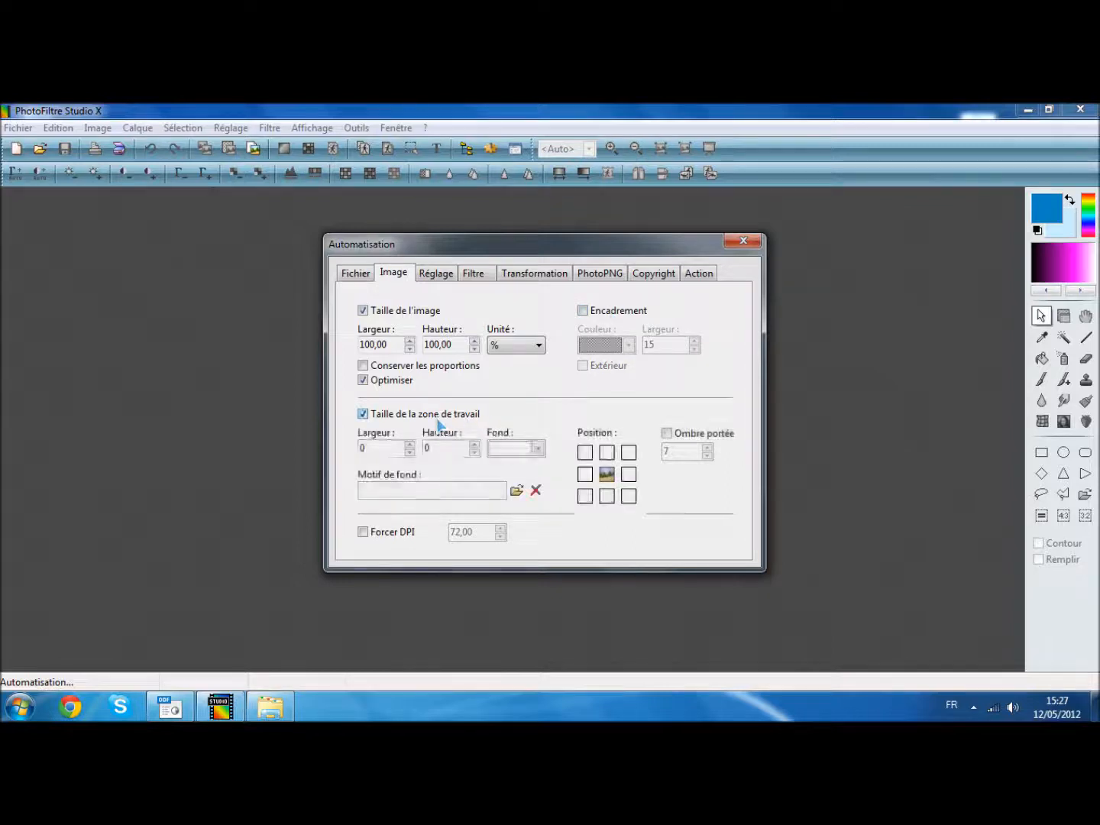
pyautogui.moveTo(99, 111); pyautogui.dragTo(191, 104)
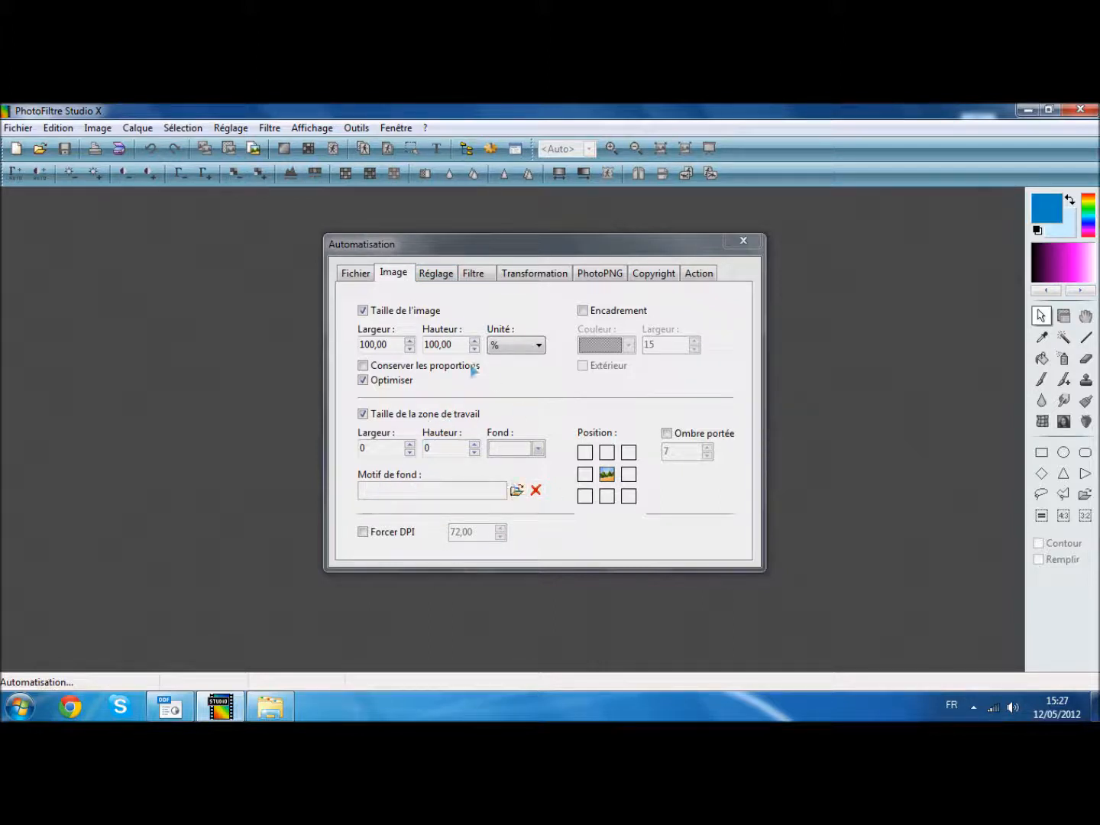
# Examine the automation's brightness, contrast, saturation and gamma adjustments, including the Couche choices for saturation and contrast
pyautogui.click(432, 276)
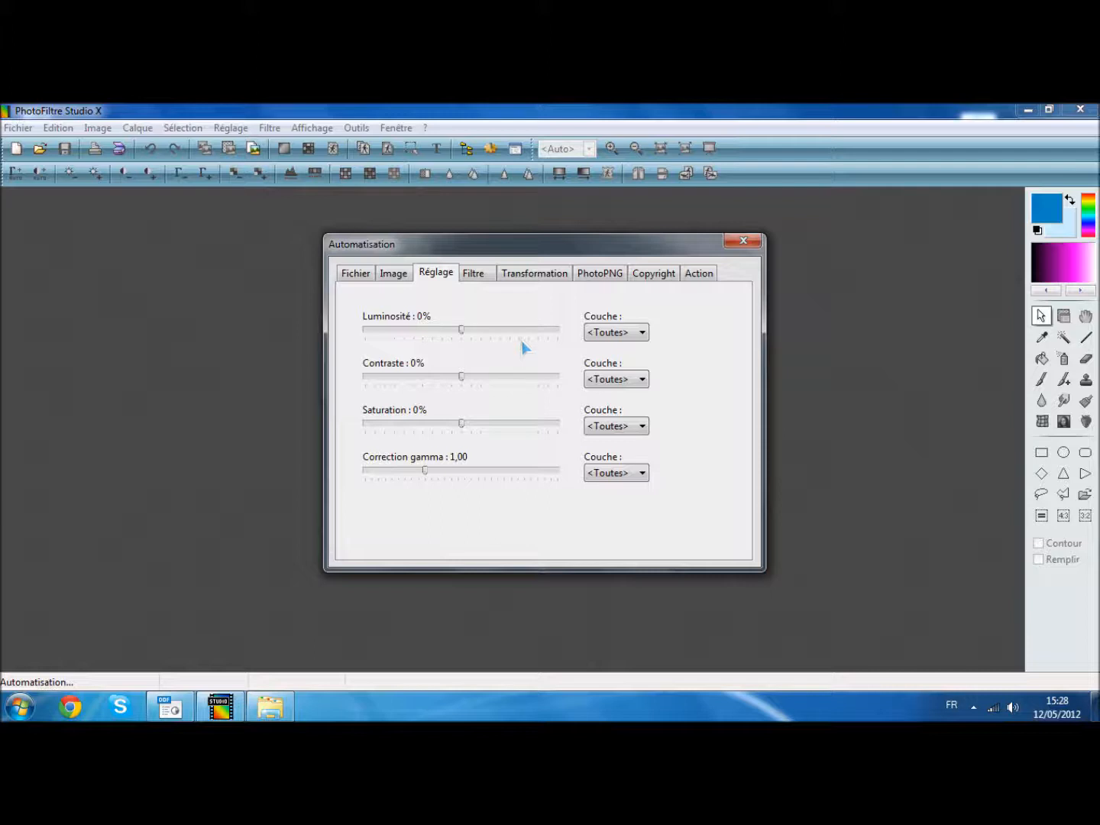
pyautogui.click(633, 427)
pyautogui.click(633, 430)
pyautogui.click(633, 383)
pyautogui.click(633, 382)
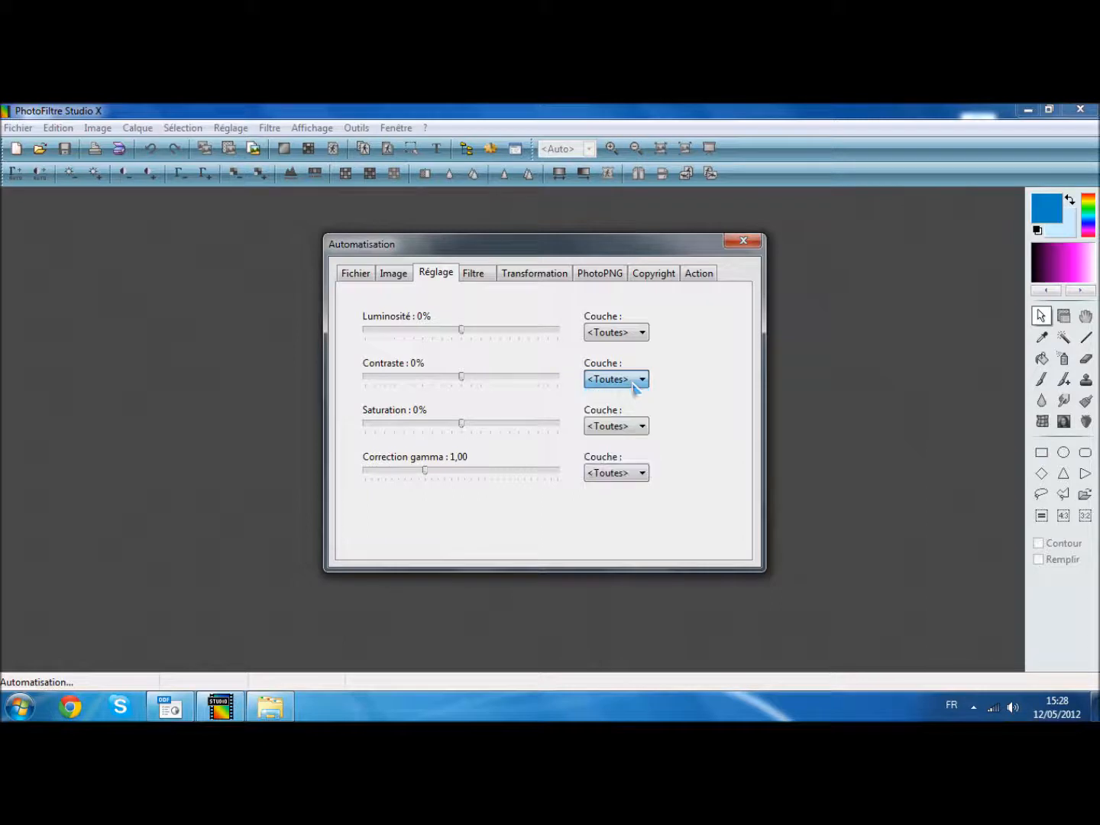
# Enable Filtre coloré among the automation's filters
pyautogui.click(476, 282)
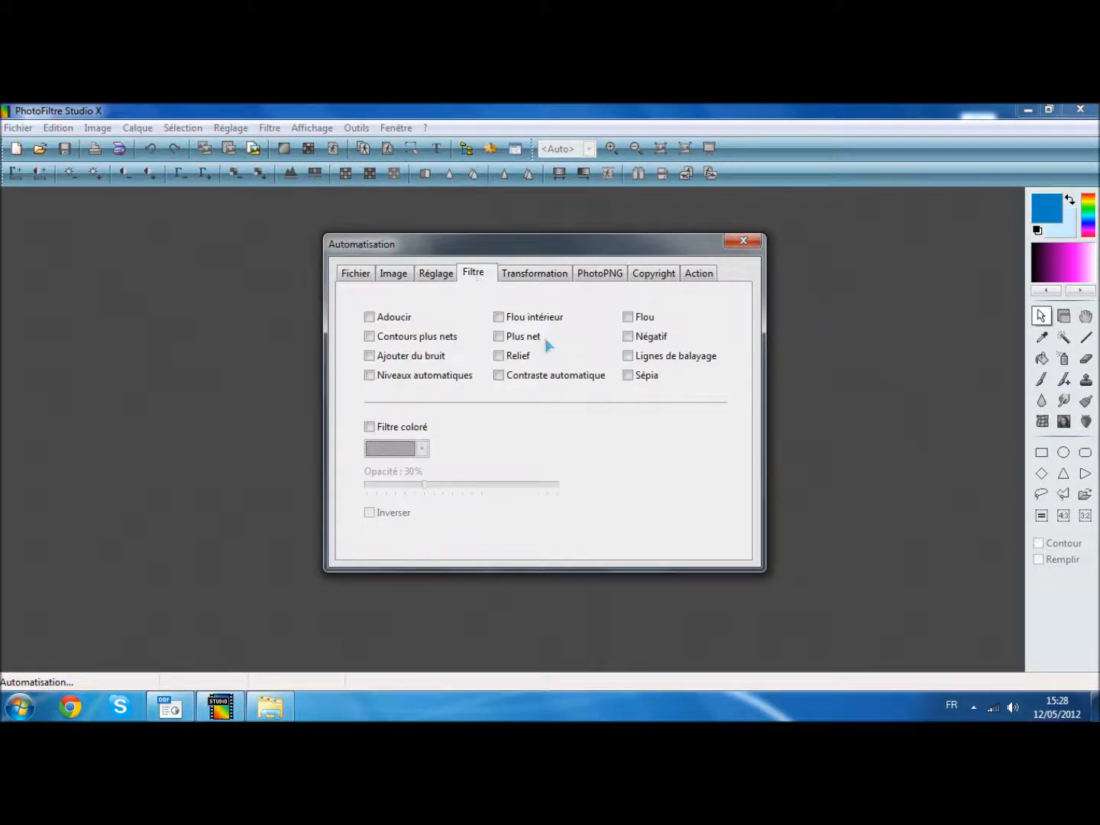
pyautogui.click(391, 319)
pyautogui.click(417, 433)
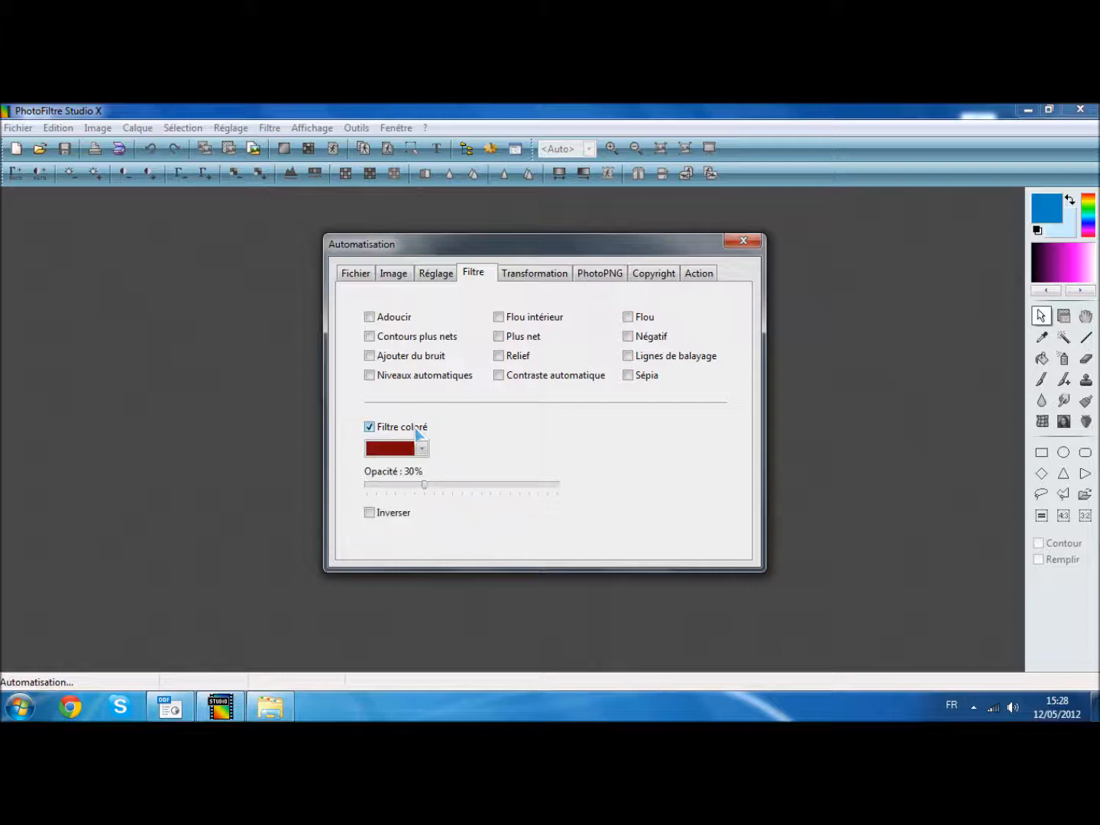
# Set the coloured filter to a custom light blue with RGB 156, 185, 239 and add it to the custom colours
pyautogui.click(422, 451)
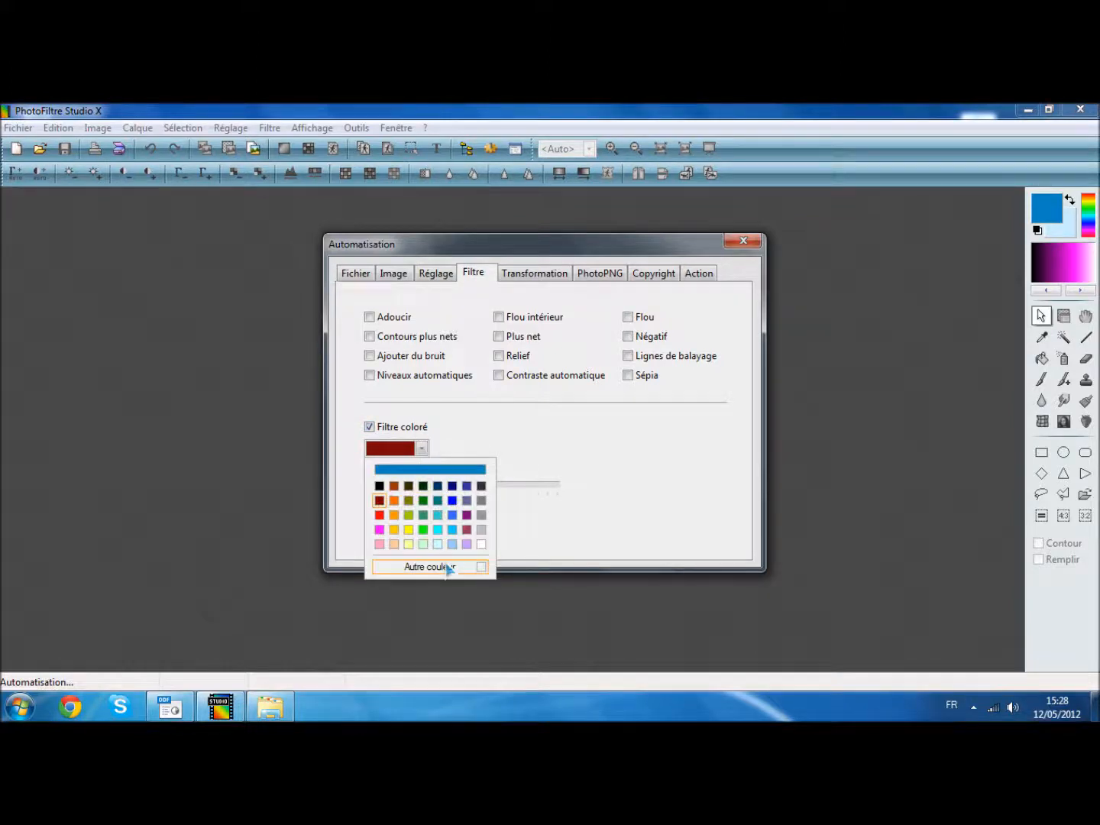
pyautogui.click(448, 566)
pyautogui.click(414, 454)
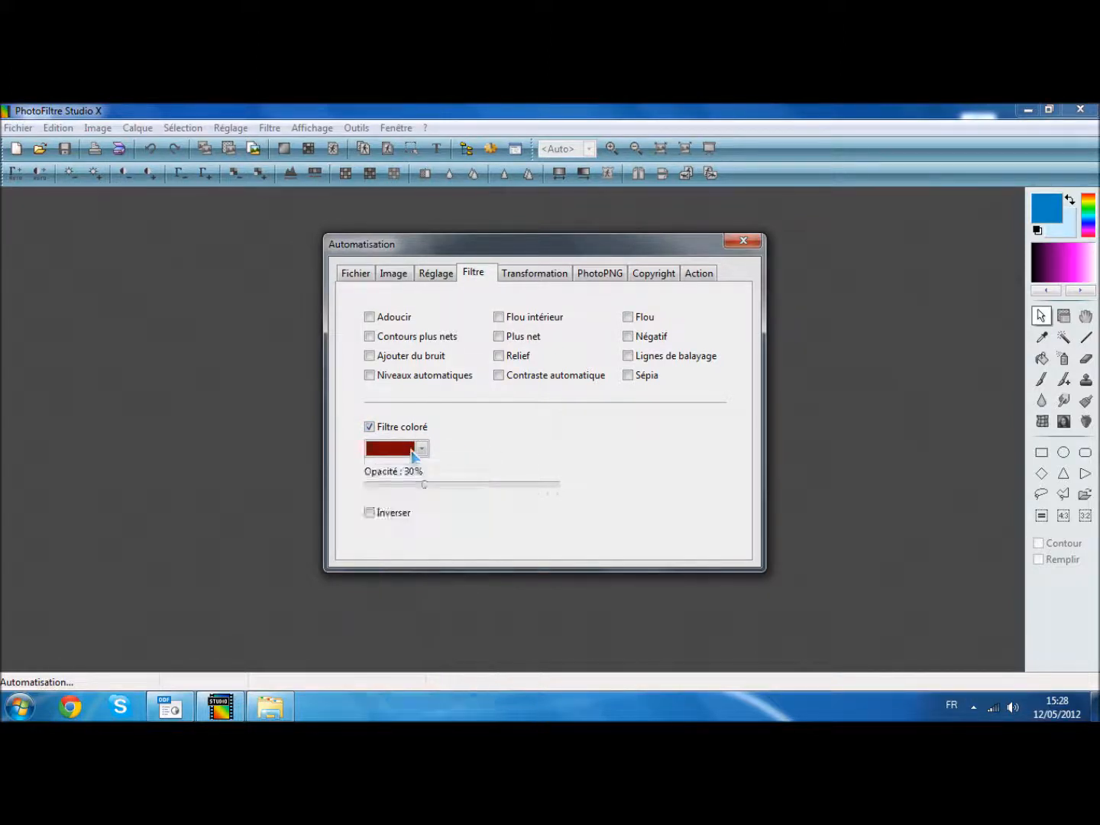
pyautogui.click(413, 454)
pyautogui.moveTo(608, 307); pyautogui.dragTo(641, 289)
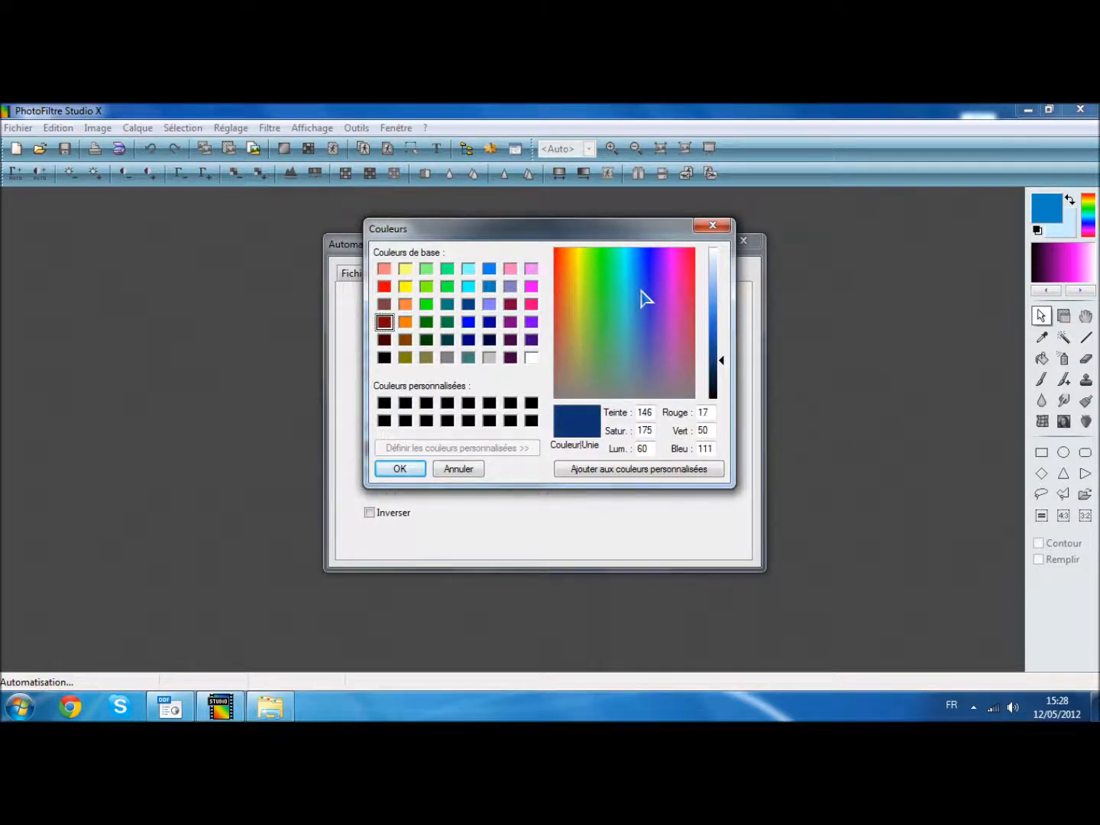
pyautogui.click(721, 282)
pyautogui.click(563, 469)
pyautogui.click(385, 402)
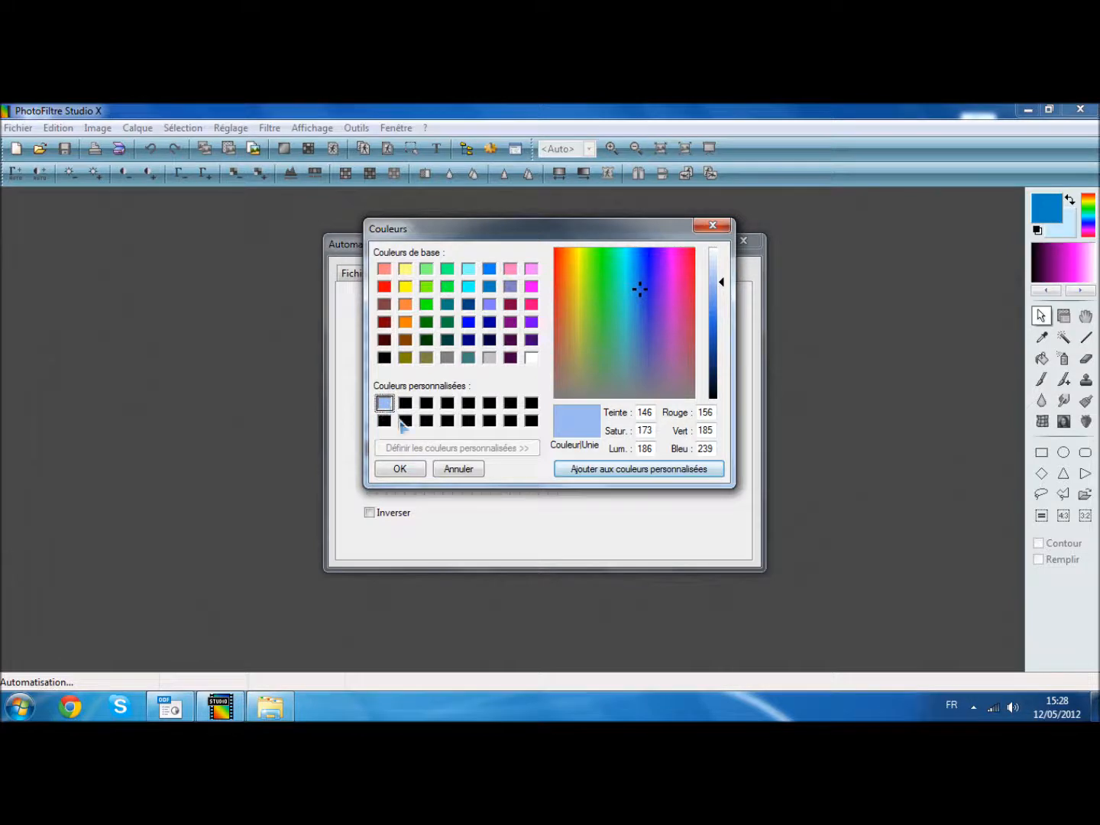
pyautogui.click(411, 471)
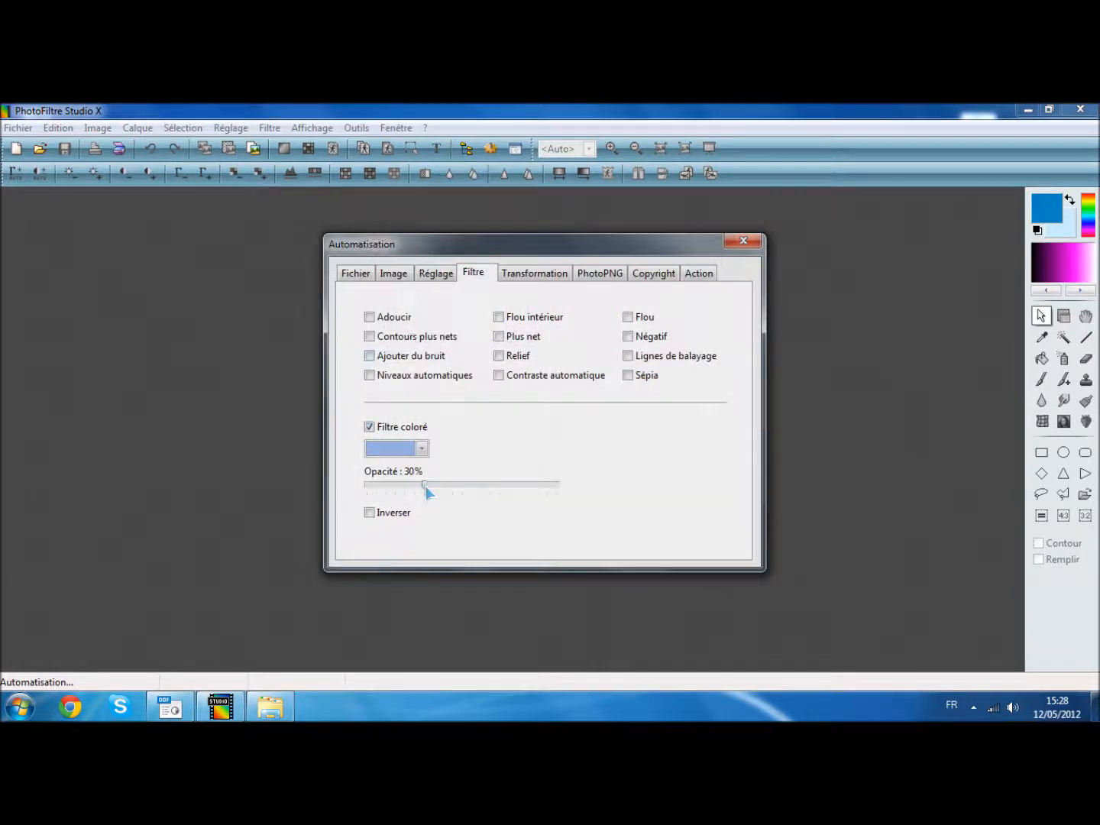
# Set the coloured filter's opacity to 5 % and its colour to the stronger blue #365CE2
pyautogui.moveTo(424, 487); pyautogui.dragTo(377, 488)
pyautogui.click(411, 456)
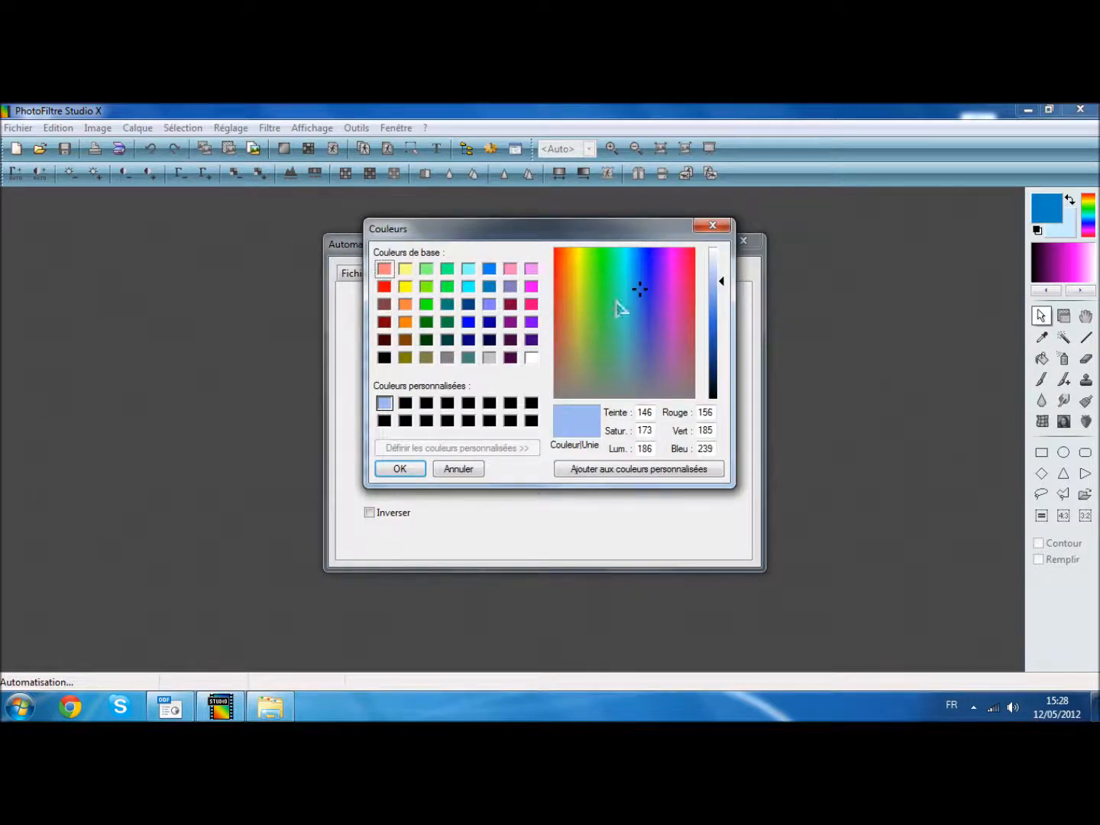
pyautogui.click(712, 315)
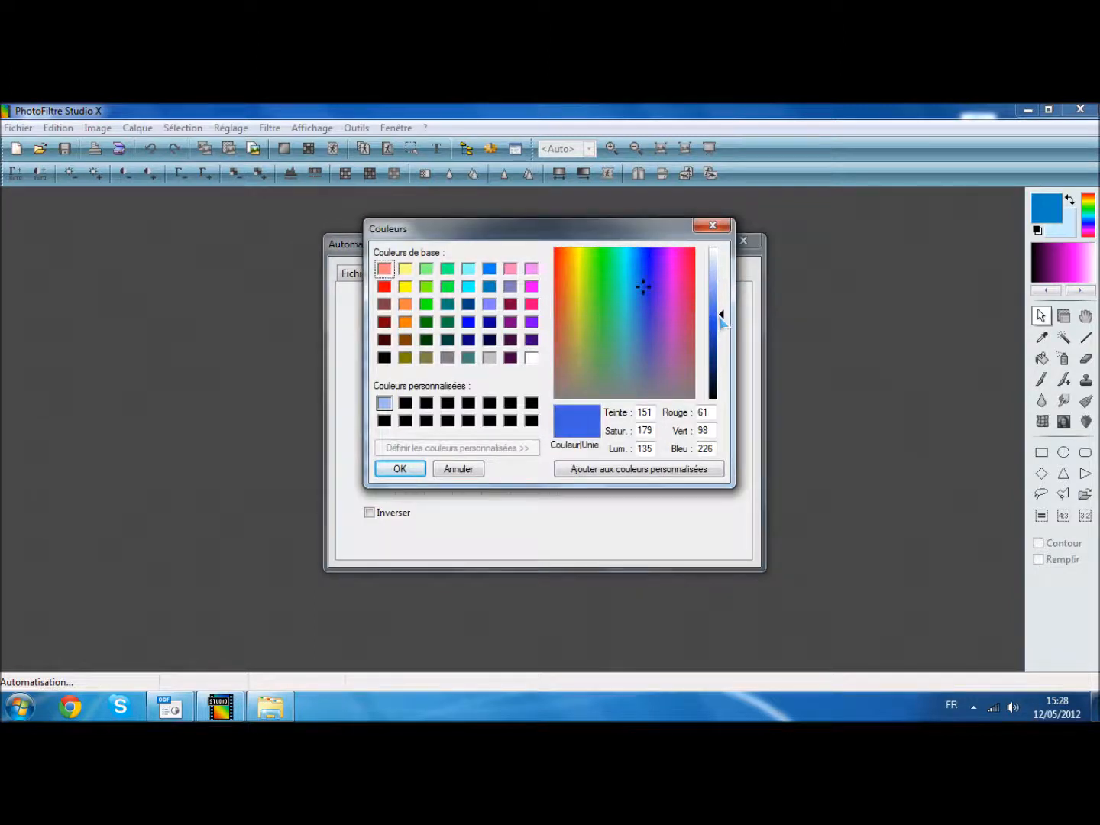
pyautogui.click(641, 468)
pyautogui.click(400, 469)
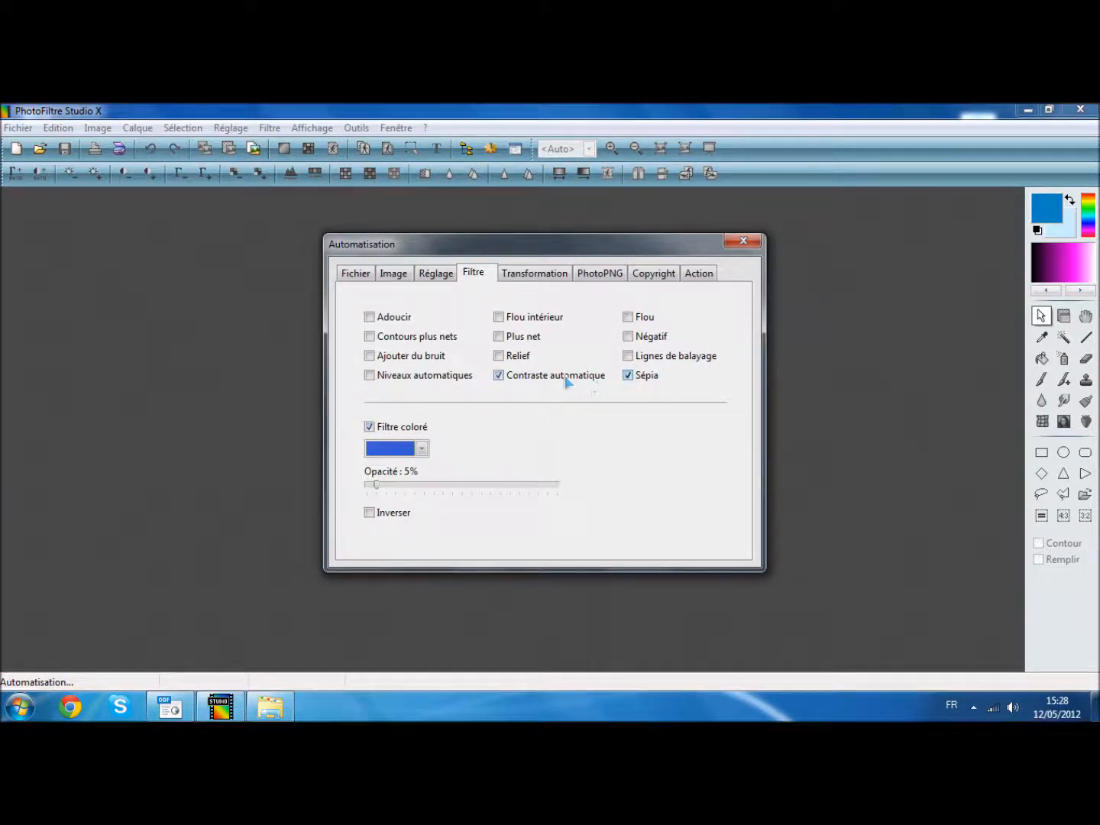
# Look at the transformation options, try PhotoPNG with Cadre02.png as its image, cancel the choice and disable PhotoPNG again
pyautogui.click(533, 275)
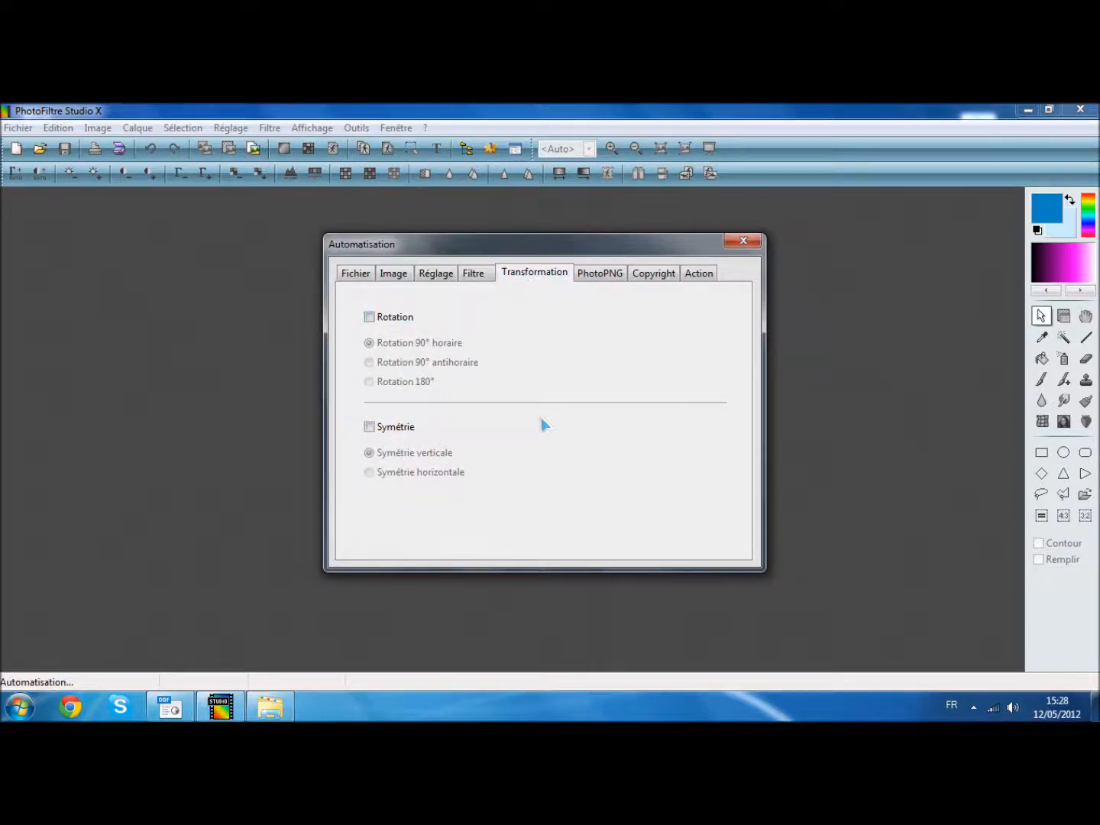
pyautogui.click(604, 273)
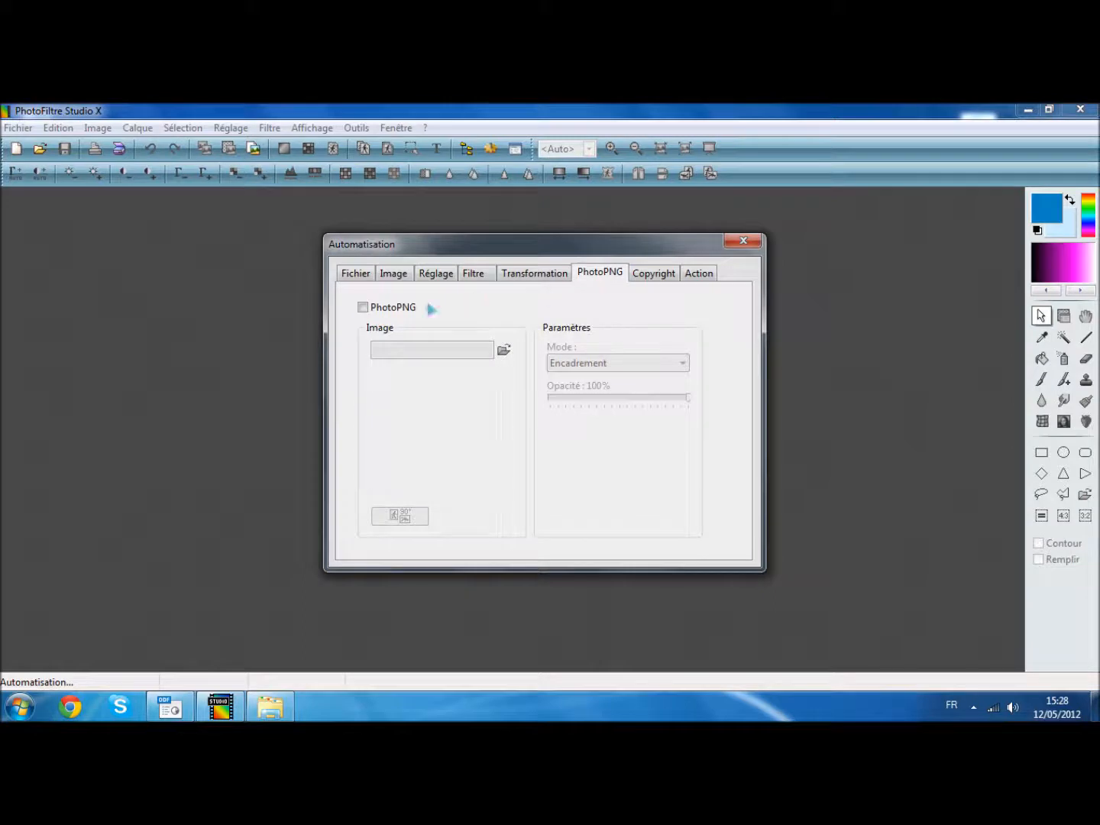
pyautogui.click(397, 308)
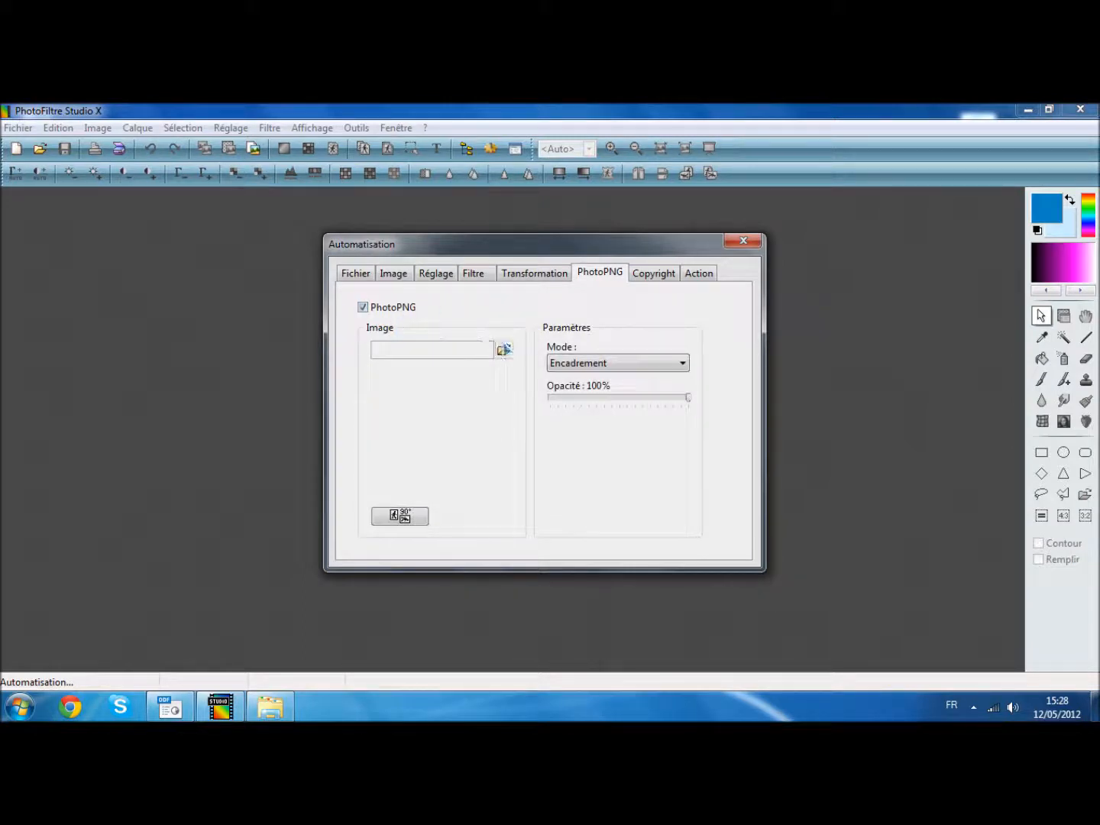
pyautogui.click(503, 350)
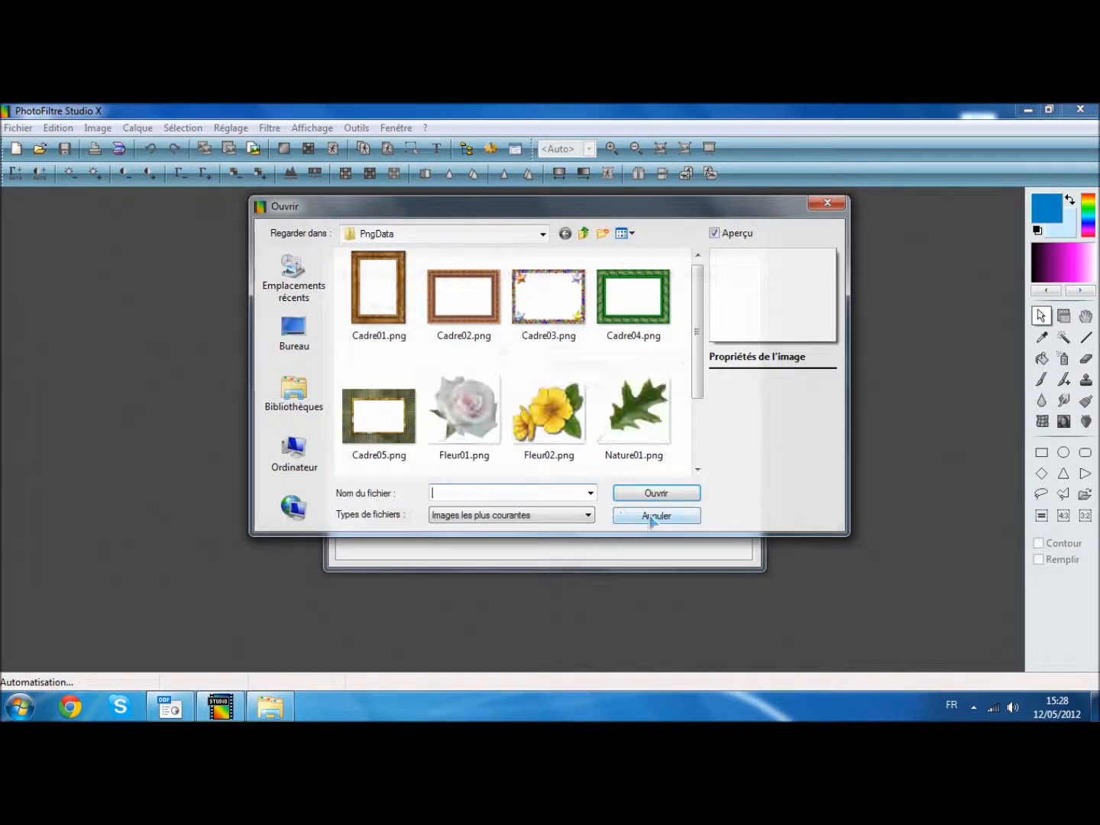
pyautogui.click(650, 521)
pyautogui.click(503, 350)
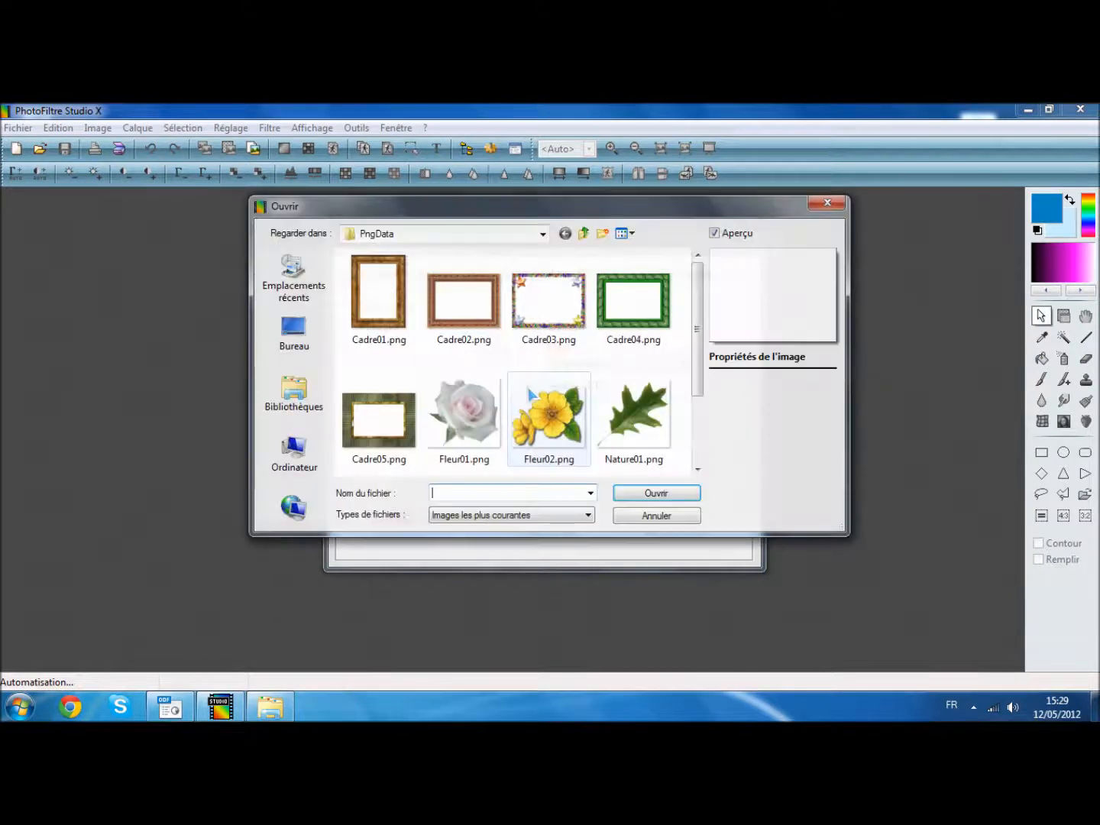
pyautogui.click(451, 309)
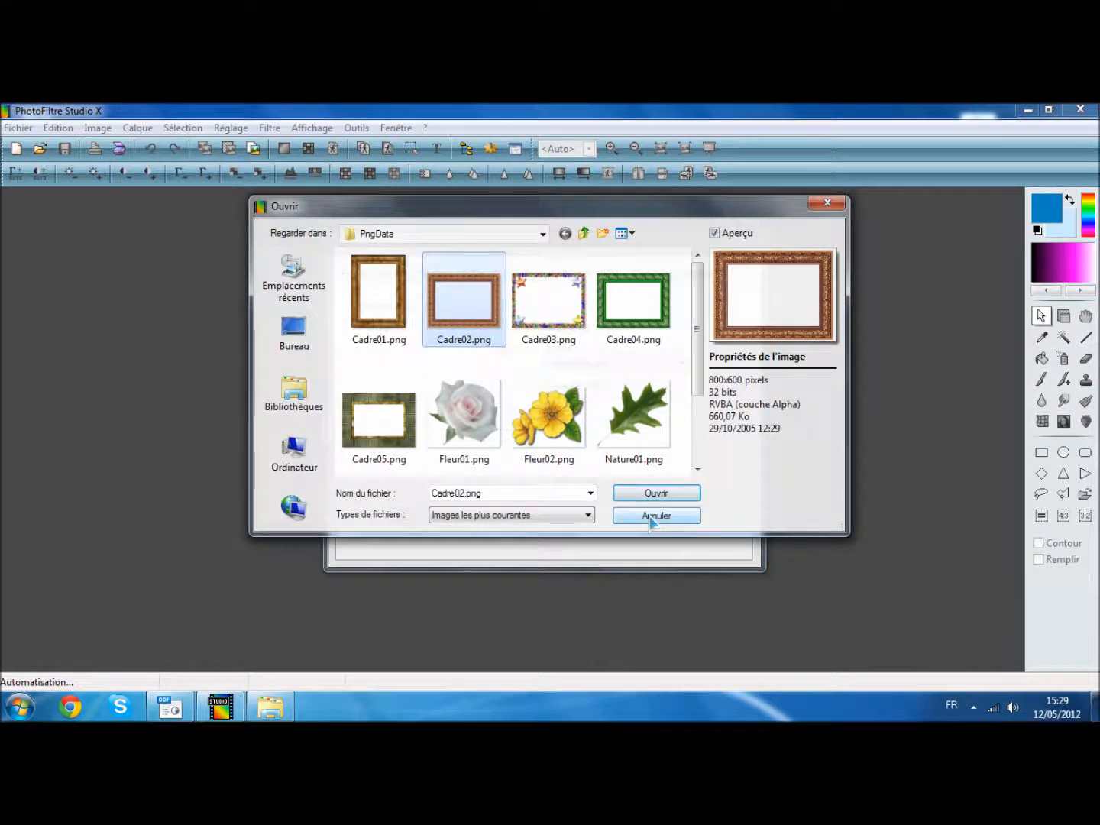
pyautogui.click(647, 524)
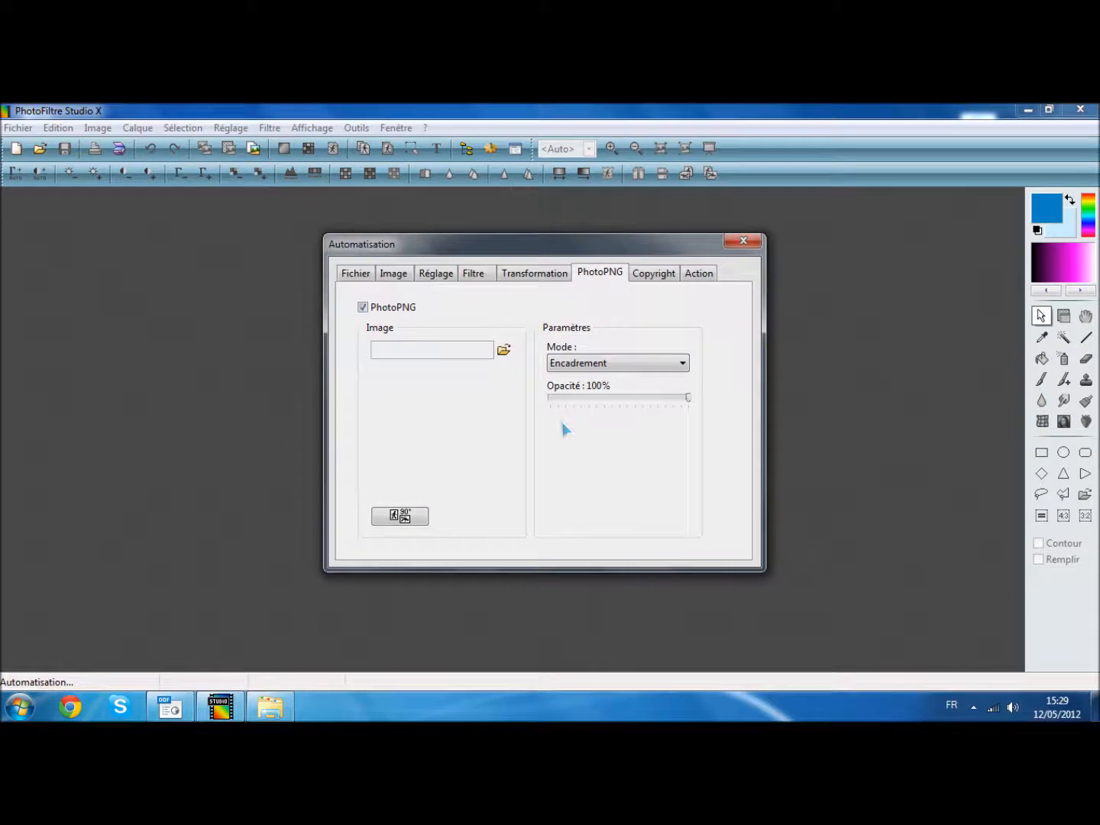
pyautogui.click(398, 308)
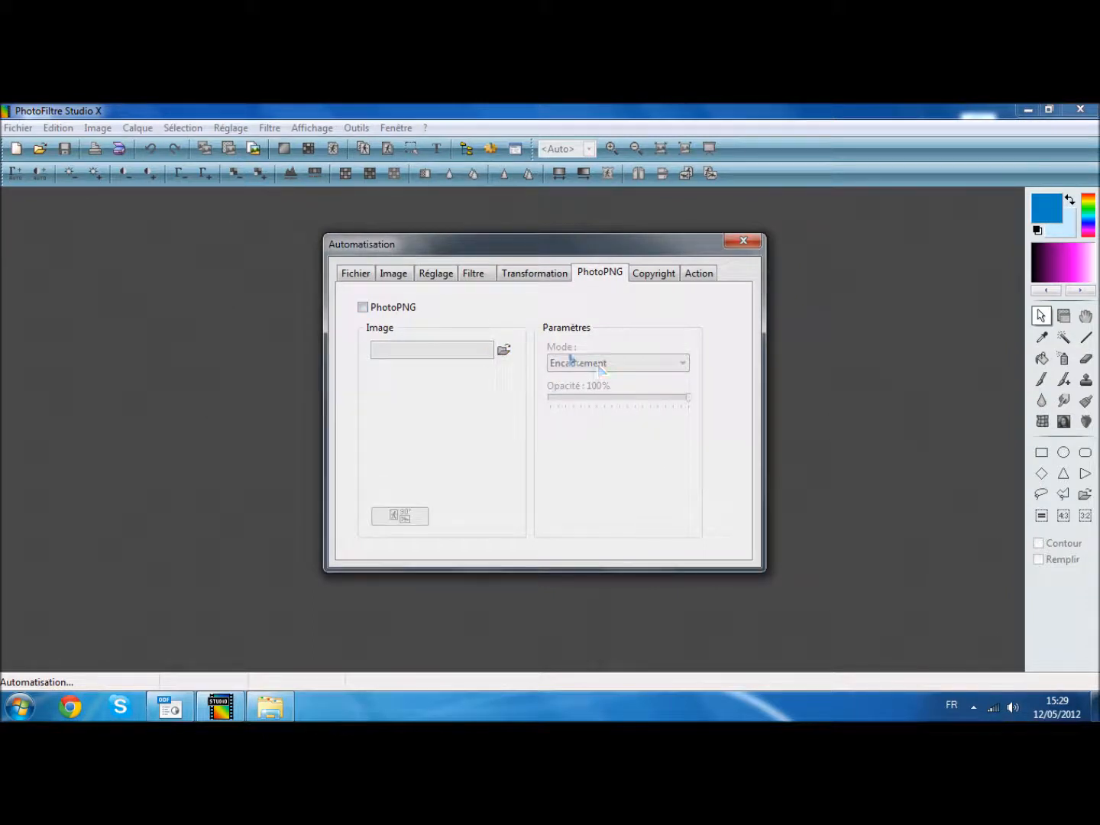
# Try the Copyright option of the automation and disable it again
pyautogui.click(655, 284)
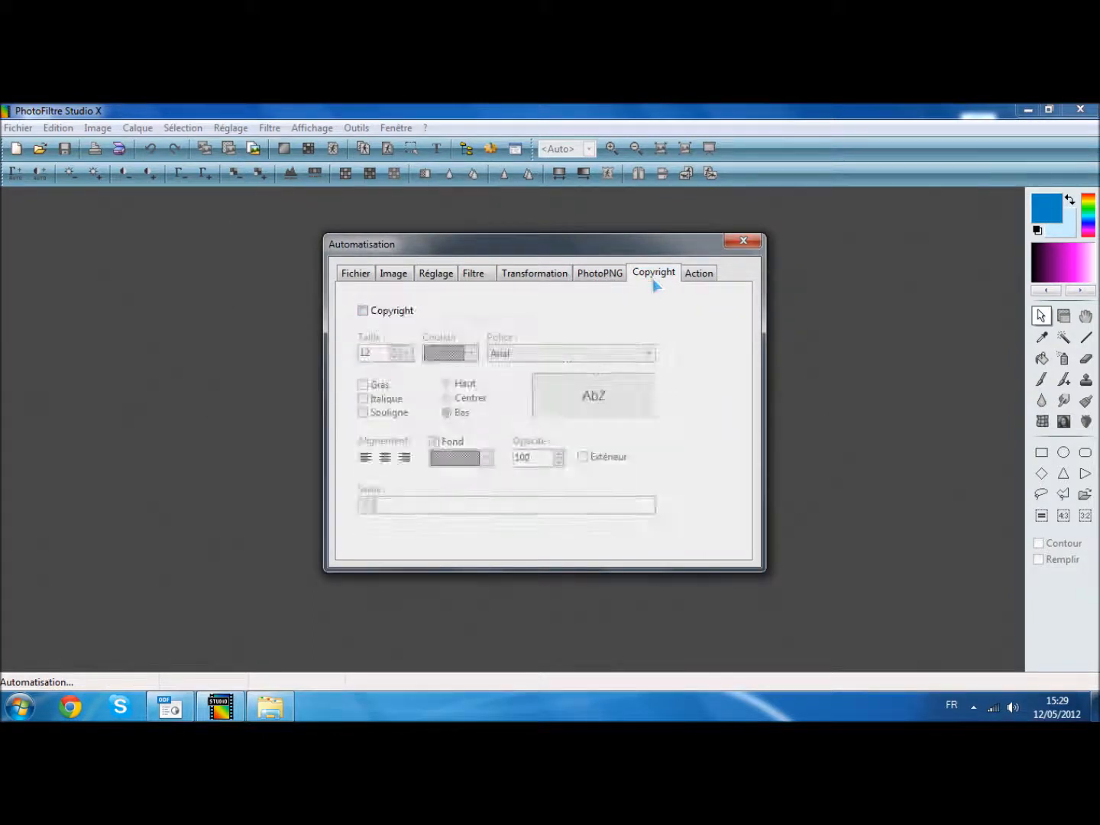
pyautogui.click(384, 316)
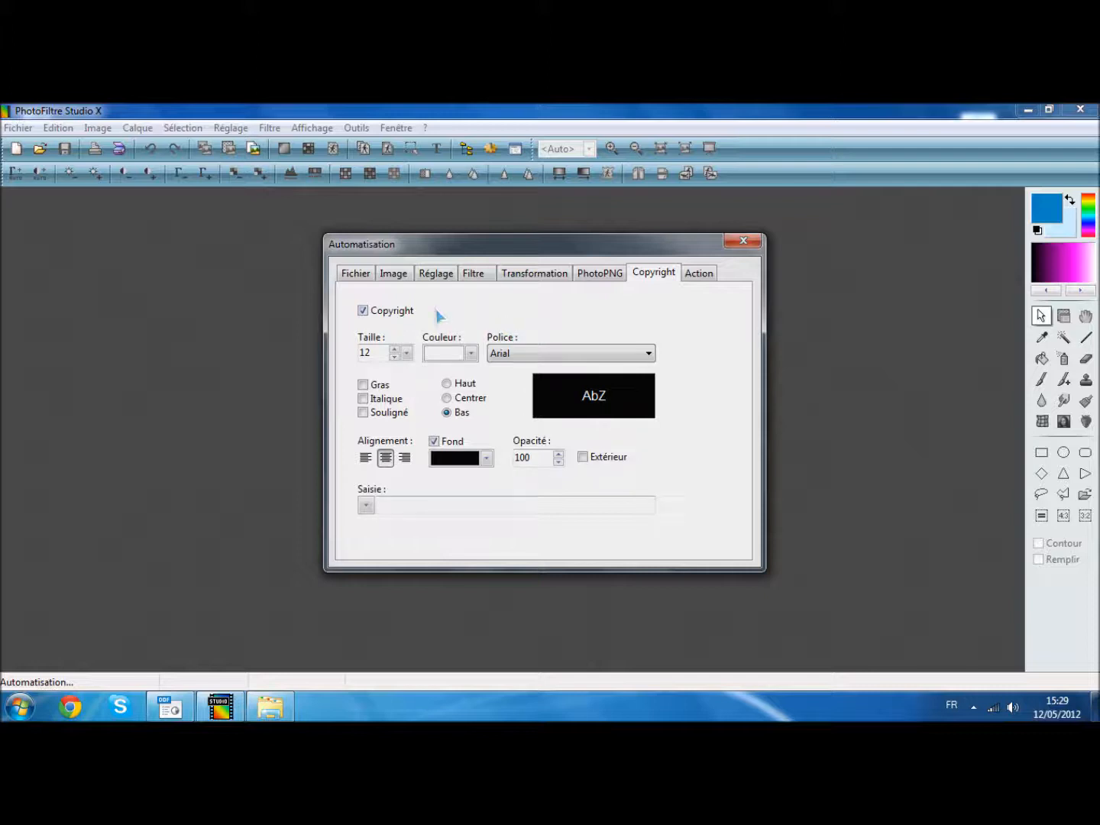
pyautogui.click(388, 317)
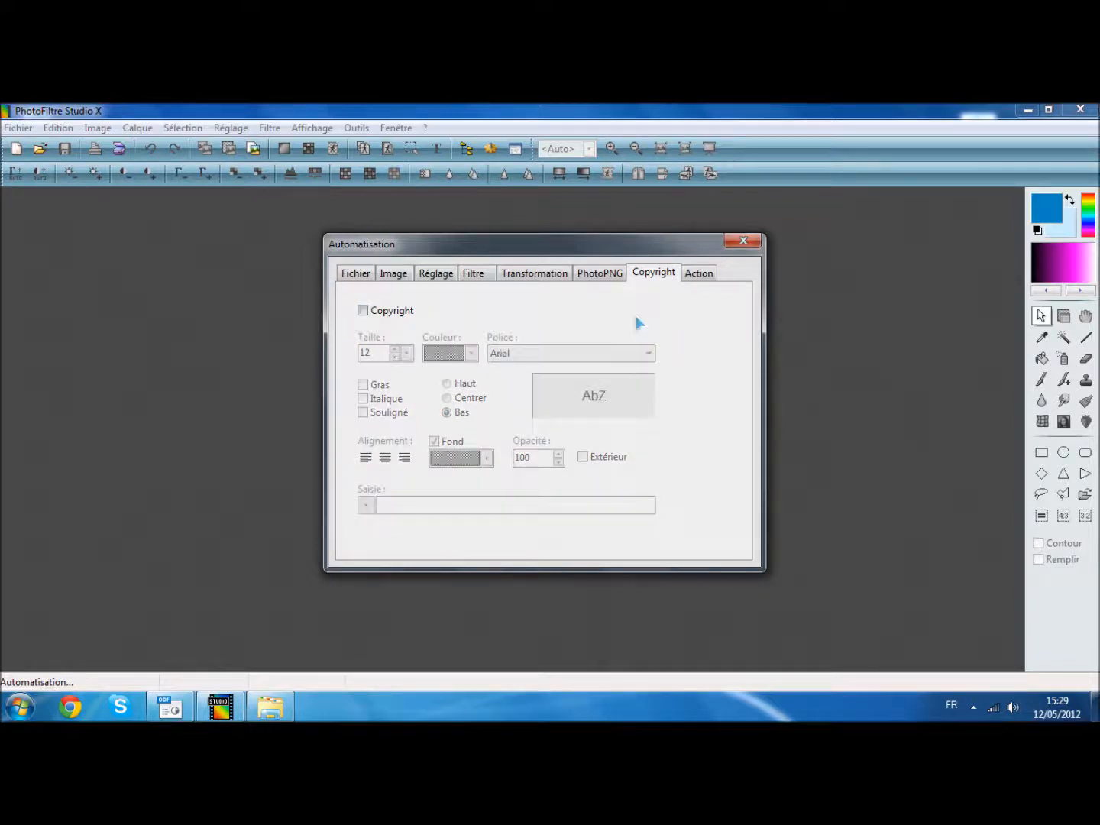
# Review the automation's settings section by section, from the file and image options through to the copyright options
pyautogui.click(695, 283)
pyautogui.click(472, 276)
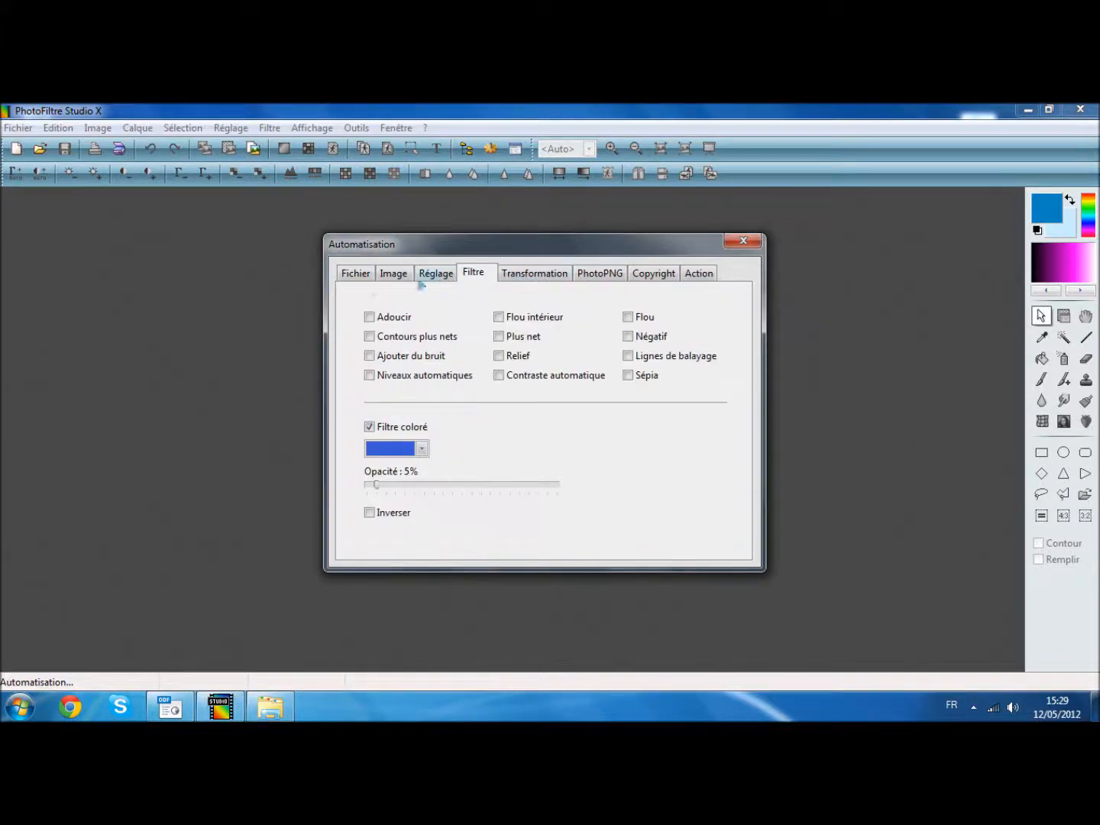
pyautogui.click(360, 280)
pyautogui.click(394, 276)
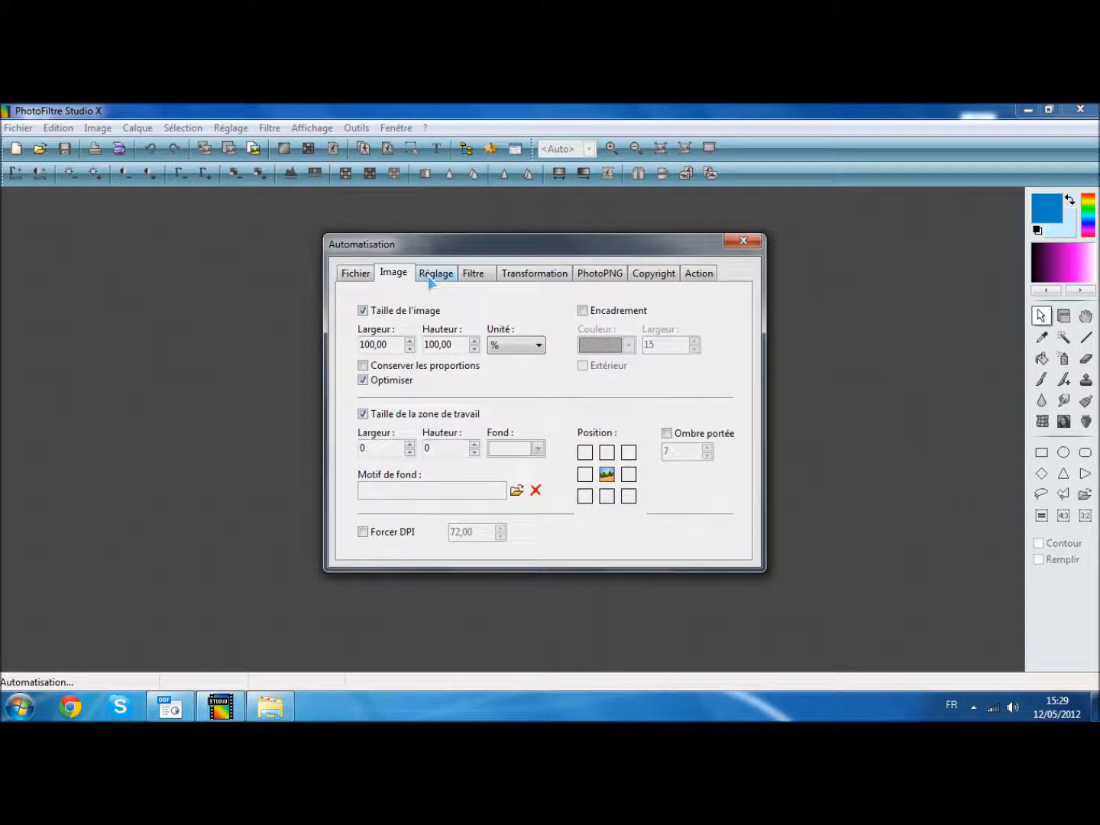
pyautogui.click(432, 280)
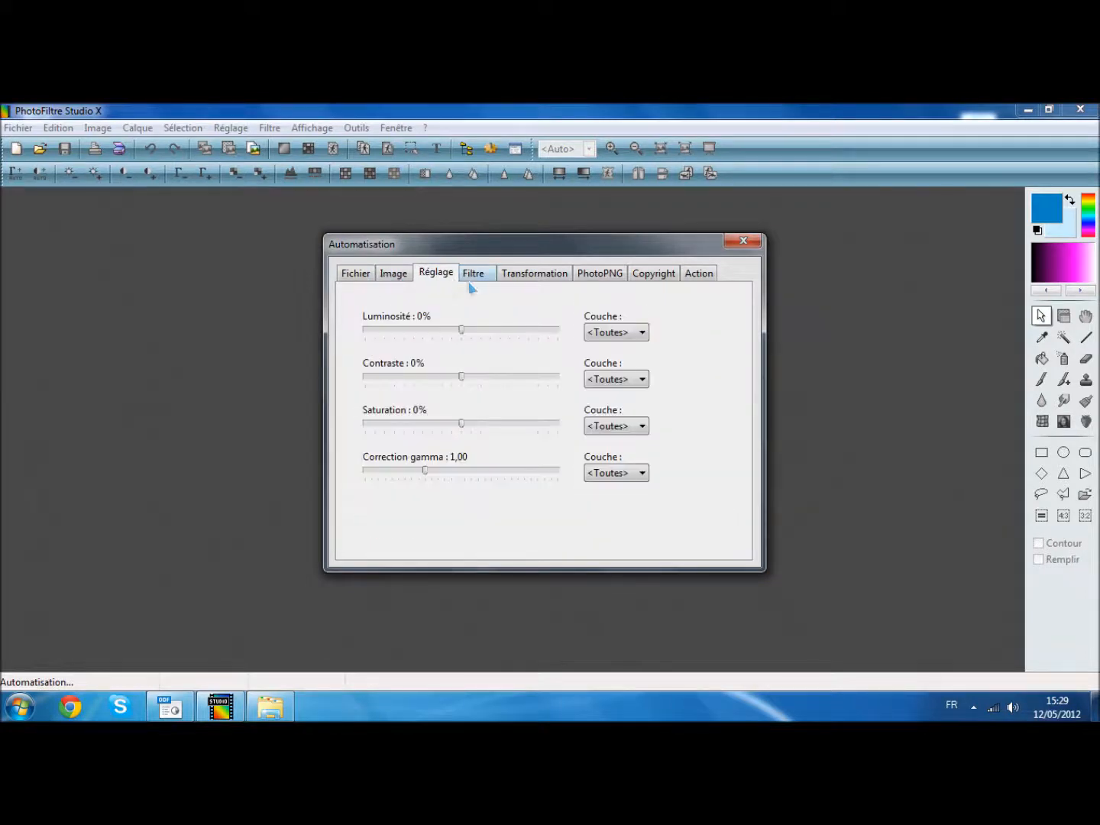
pyautogui.click(471, 282)
pyautogui.click(523, 284)
pyautogui.click(617, 281)
pyautogui.click(641, 282)
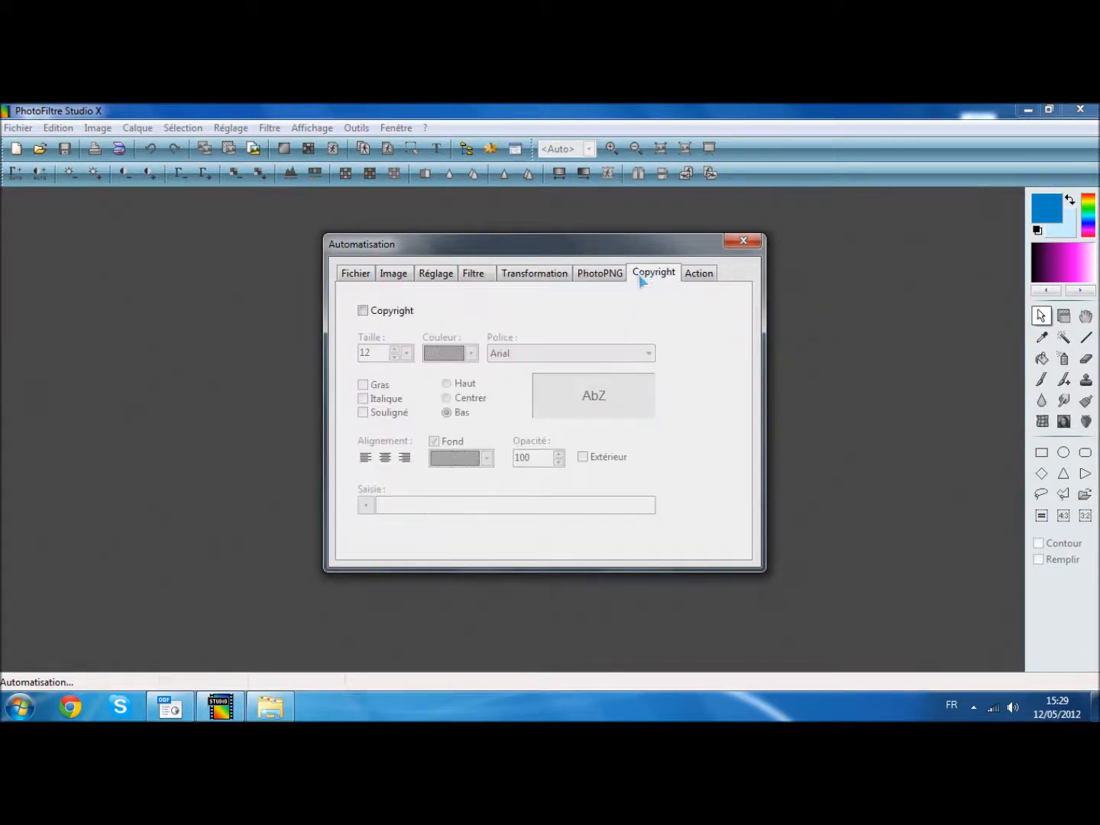
# Read through the automation's action summary, covering folders, export format, sequence, sizes and coloured filter
pyautogui.click(706, 282)
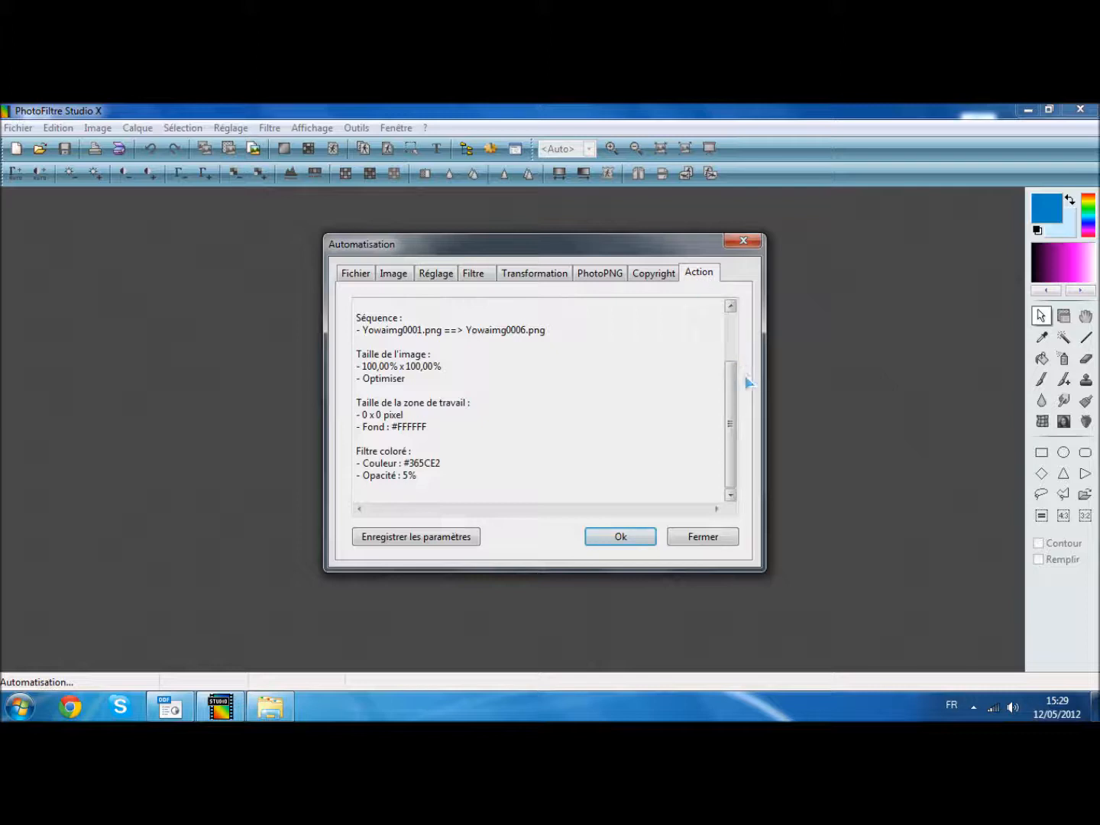
pyautogui.moveTo(731, 381)
pyautogui.mouseDown()
pyautogui.moveTo(731, 333)
pyautogui.moveTo(731, 397)
pyautogui.mouseUp()
pyautogui.moveTo(433, 489); pyautogui.dragTo(378, 306)
pyautogui.moveTo(732, 485); pyautogui.dragTo(724, 374)
pyautogui.click(589, 467)
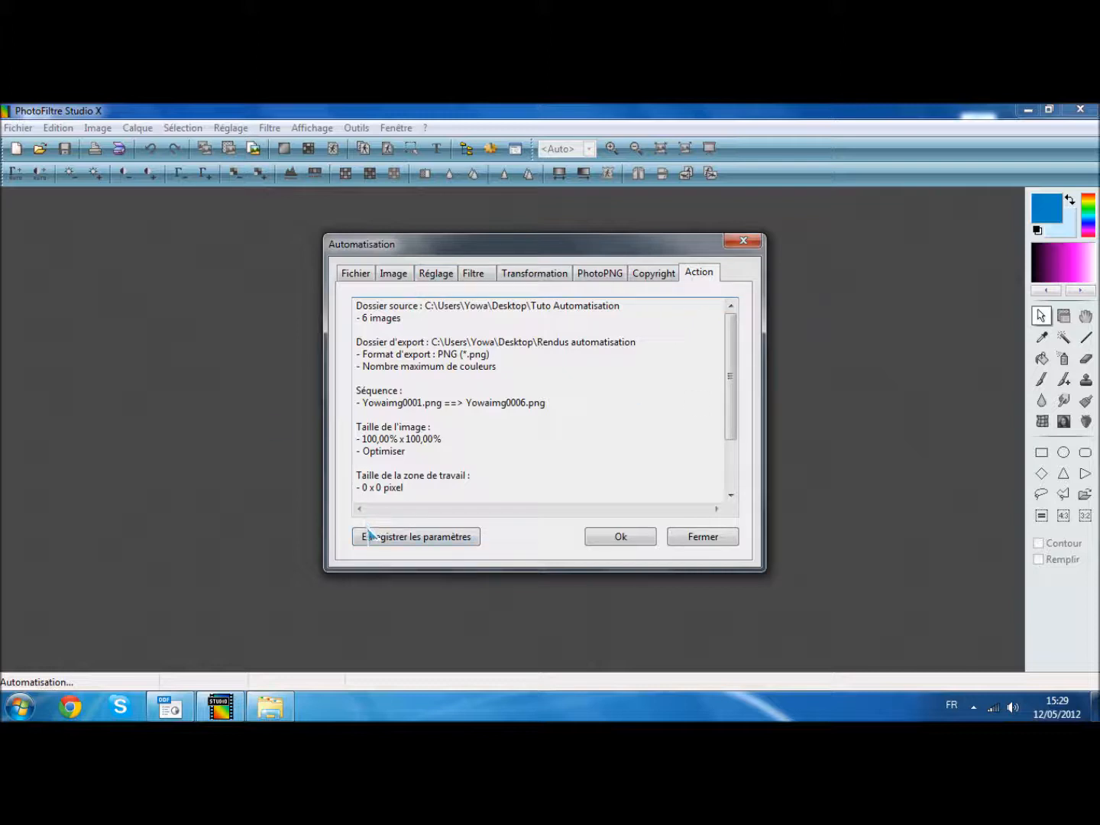
# Decline saving the current parameters and run the automation on the source folder
pyautogui.click(384, 544)
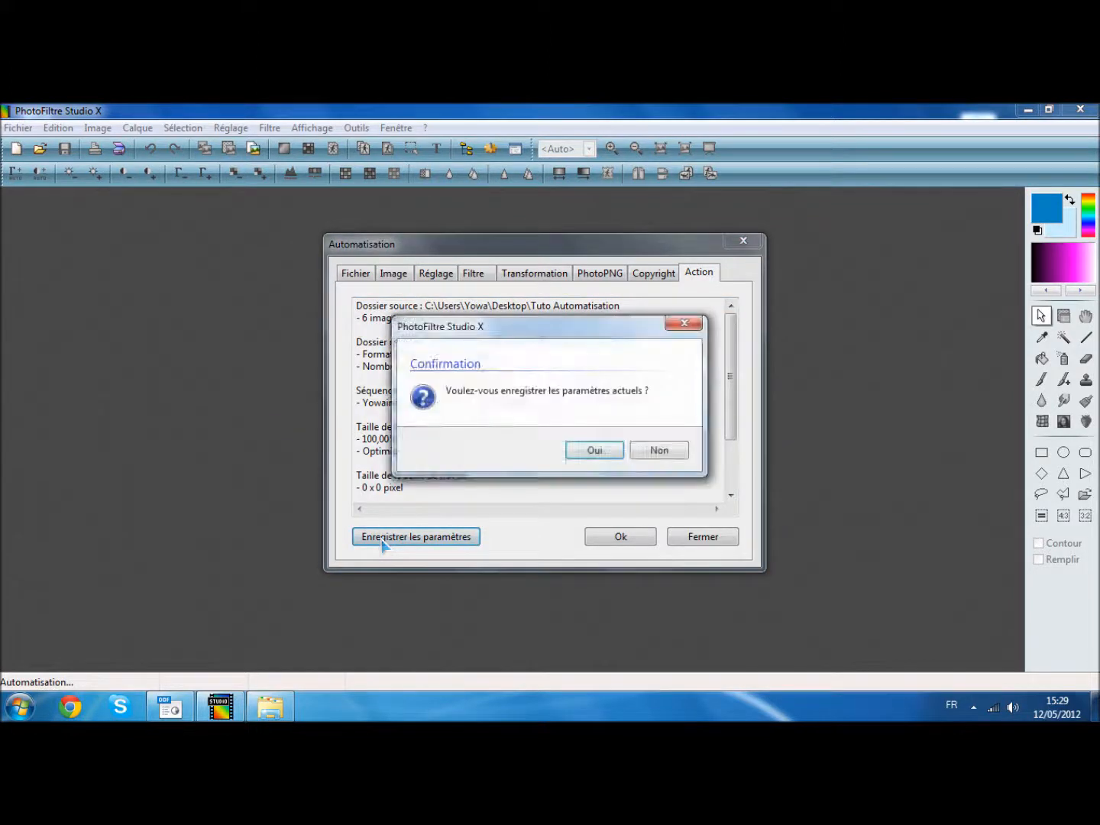
pyautogui.click(657, 452)
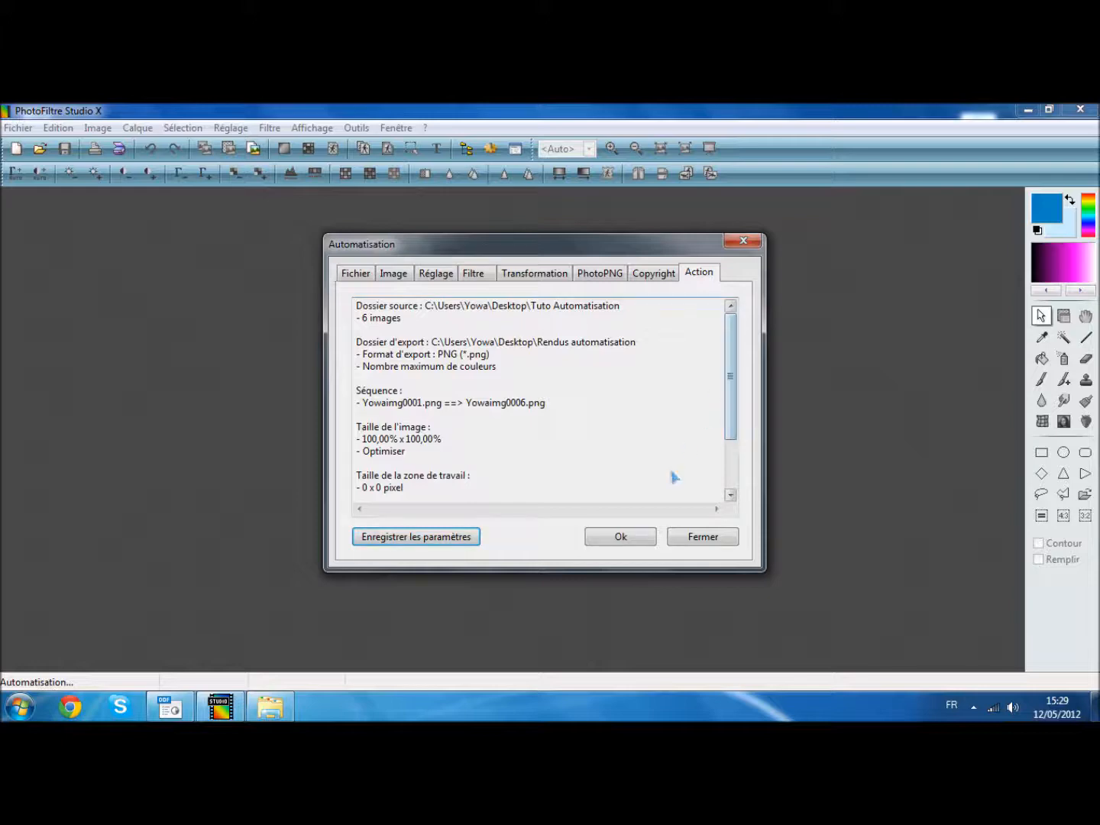
pyautogui.click(645, 538)
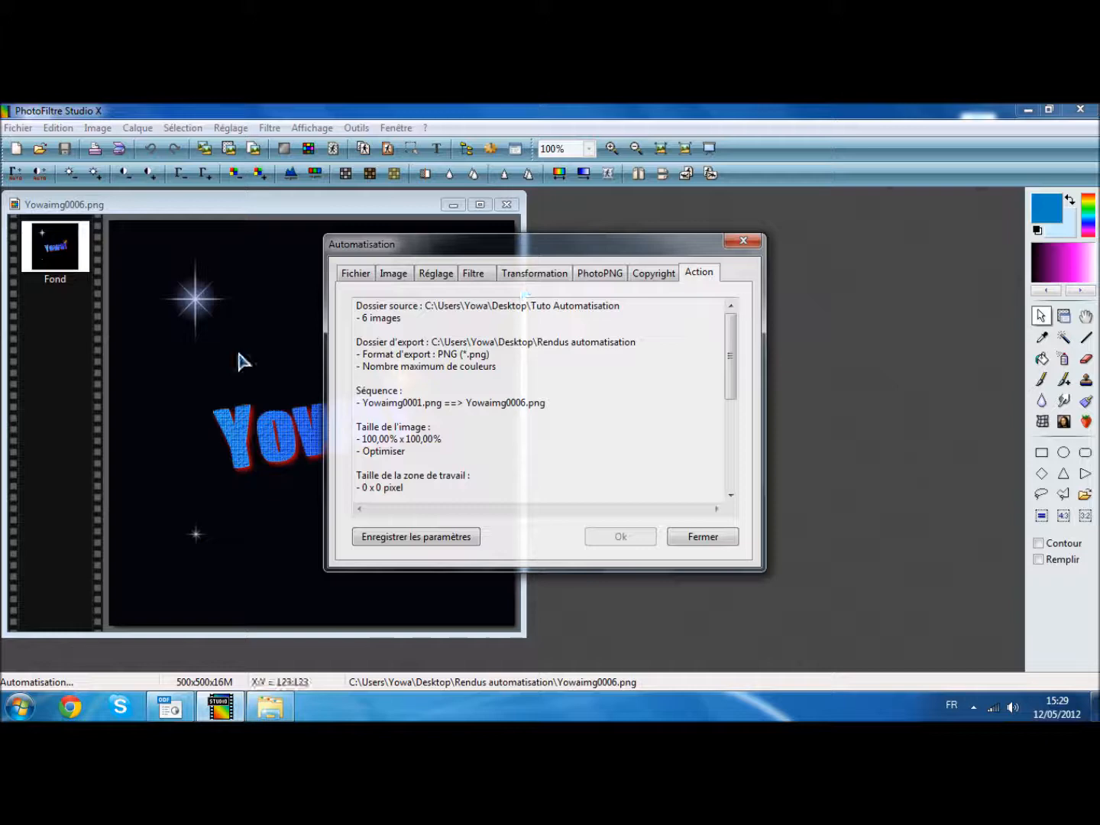
# Move the Automatisation window aside, view the Tuto Automatisation source folder in Windows Explorer, and minimise that folder window
pyautogui.moveTo(353, 254); pyautogui.dragTo(381, 257)
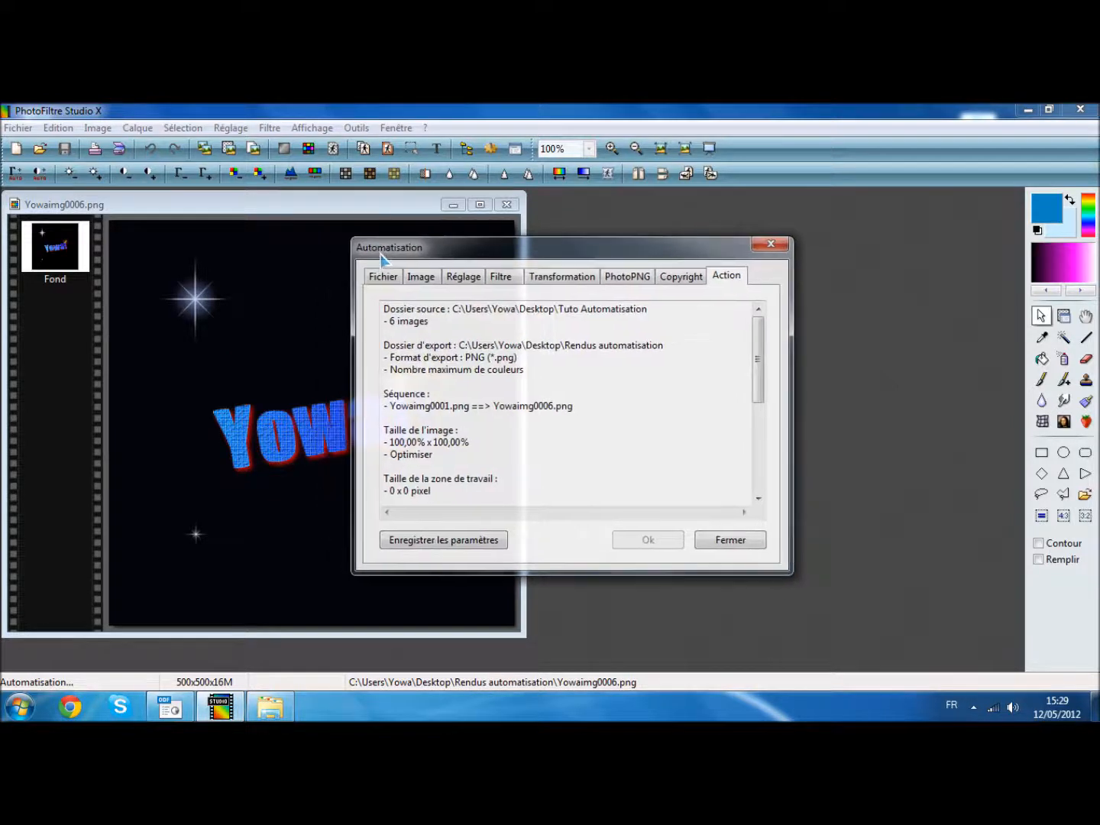
pyautogui.click(292, 702)
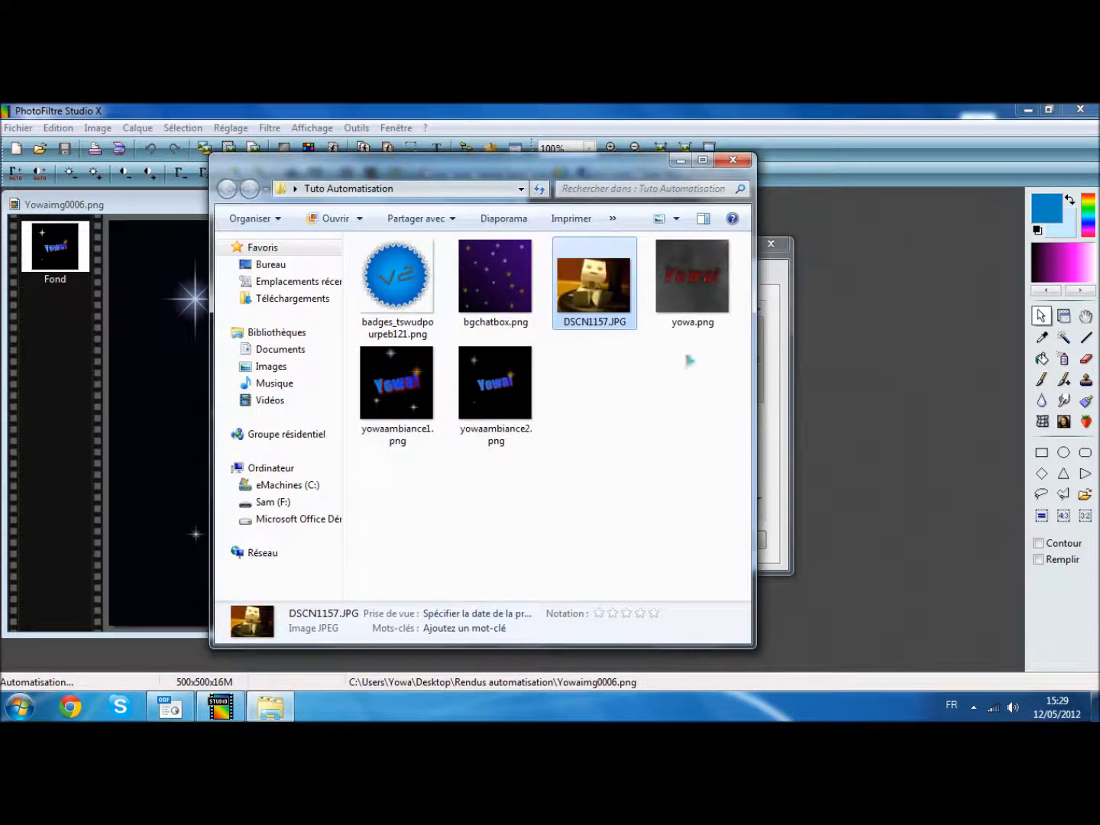
pyautogui.click(680, 160)
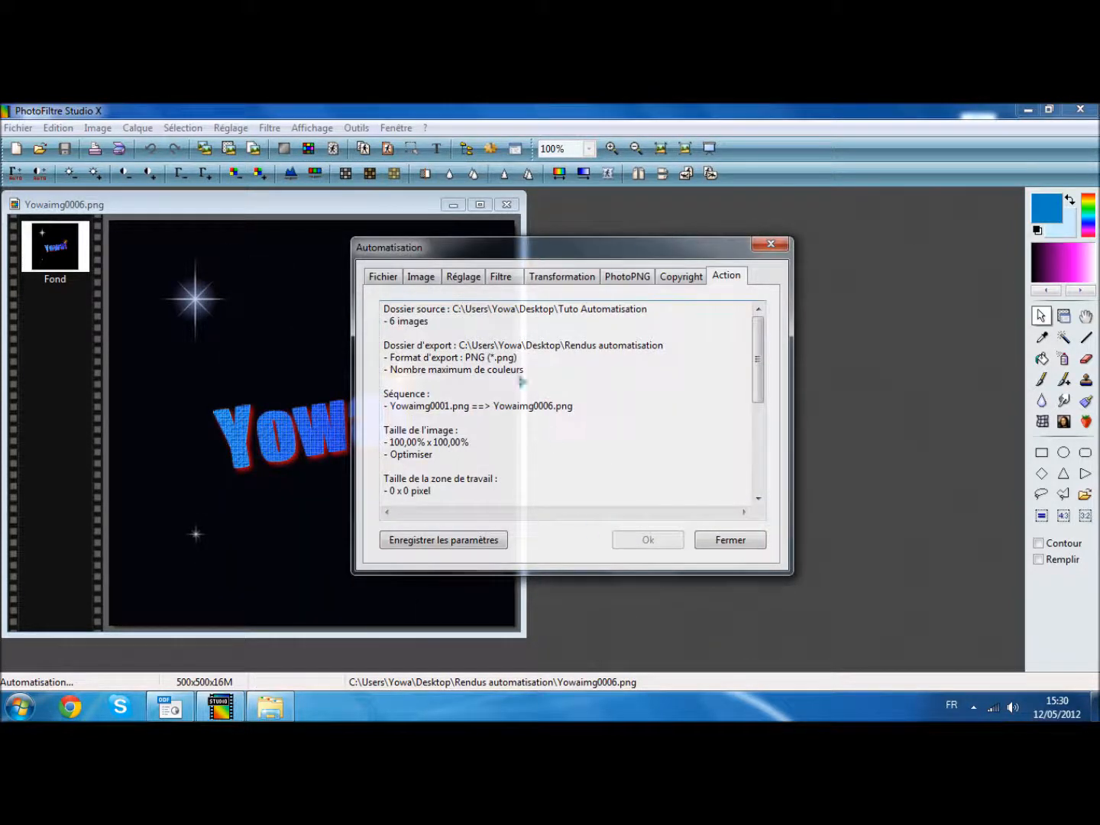
# Read the processed-files list at the end of the automation's action report and close the Automatisation window
pyautogui.moveTo(758, 366); pyautogui.dragTo(773, 491)
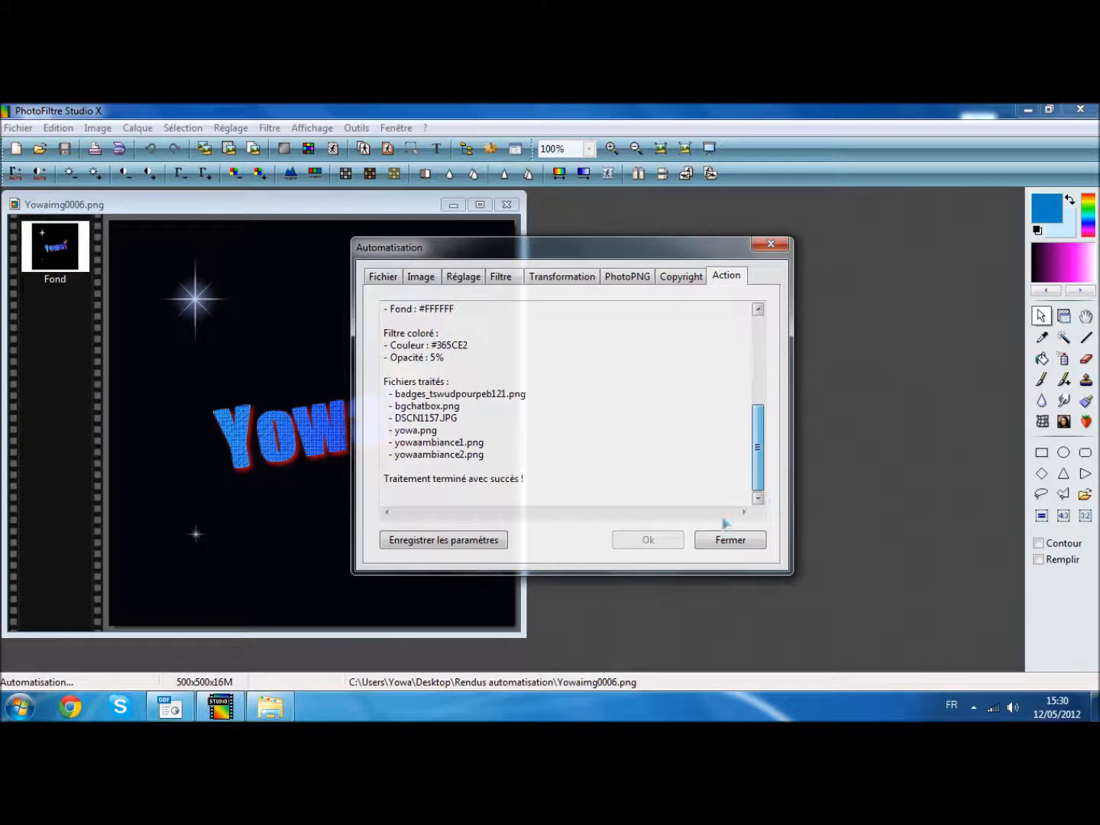
pyautogui.click(290, 705)
pyautogui.click(291, 706)
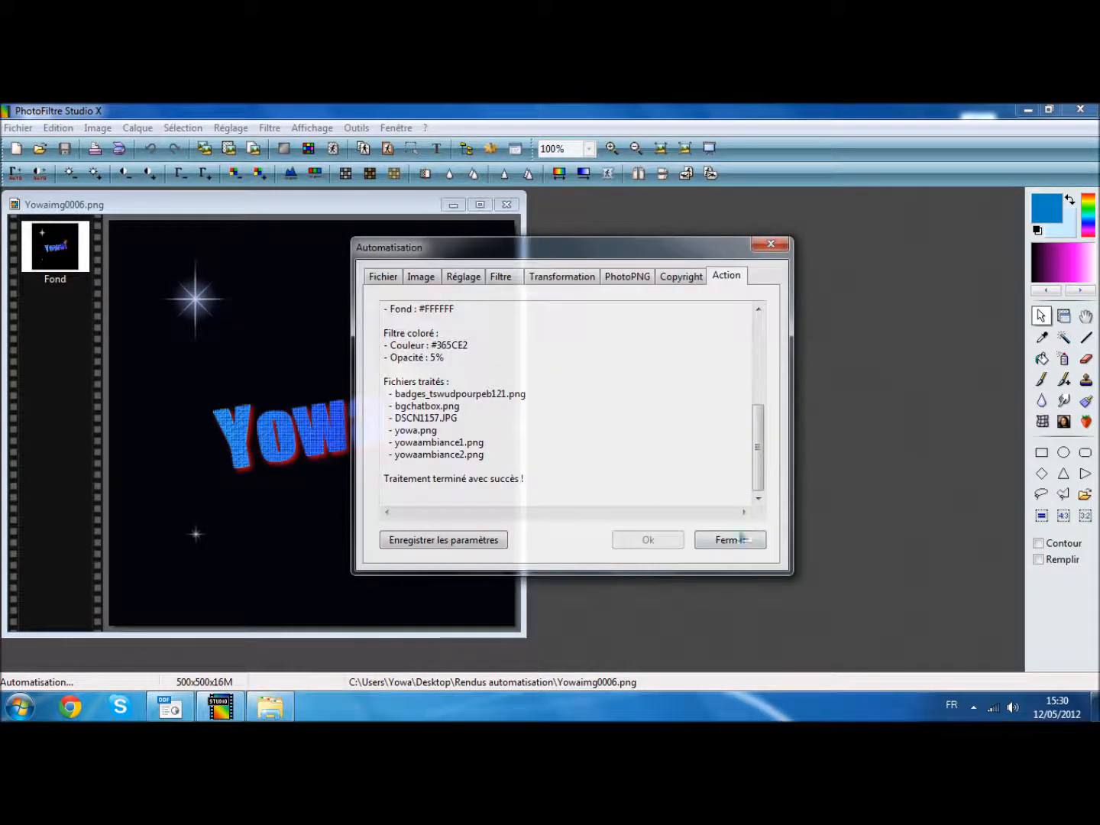
pyautogui.moveTo(569, 248); pyautogui.dragTo(577, 233)
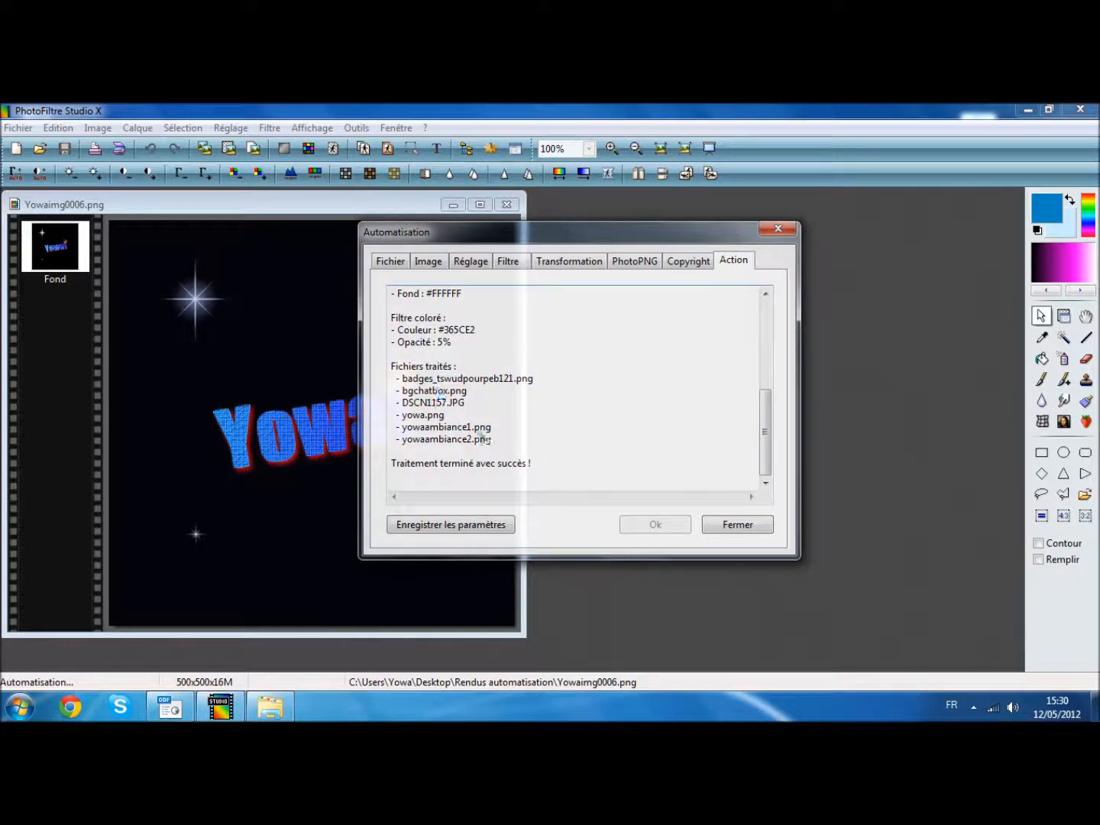
pyautogui.moveTo(502, 449); pyautogui.dragTo(398, 379)
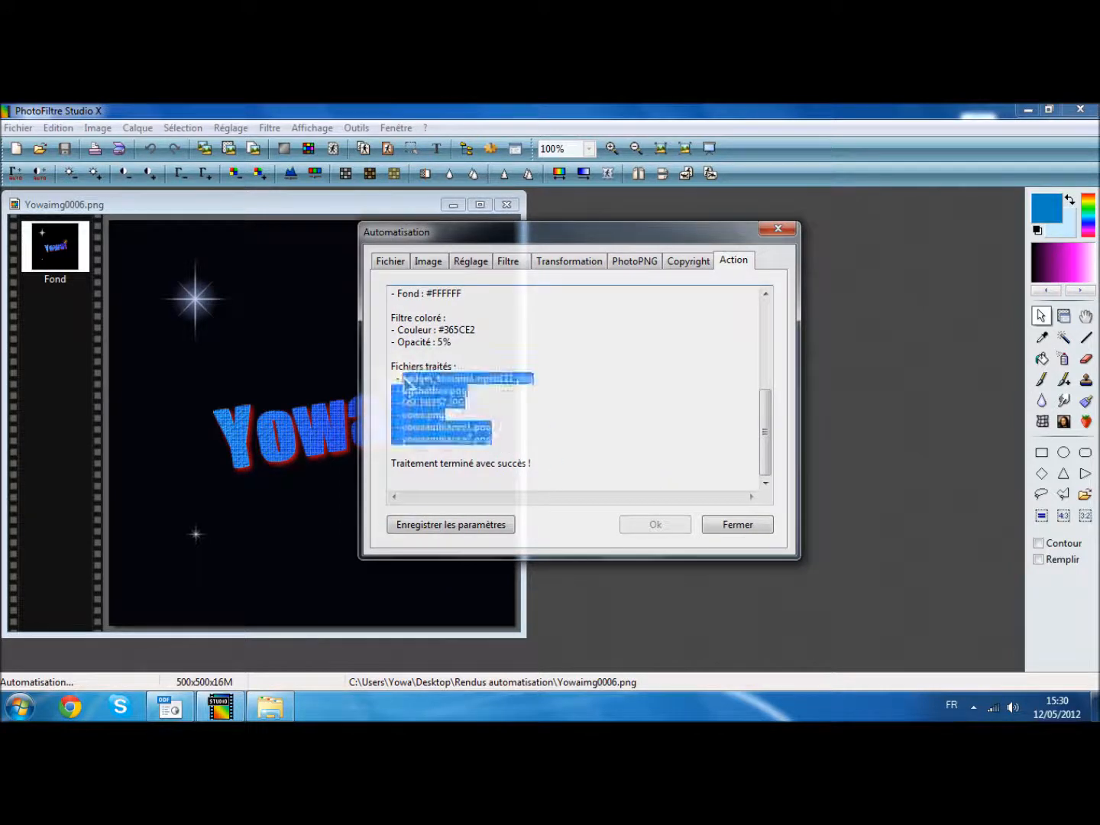
pyautogui.click(737, 525)
# Show the desktop, open the Rendus automatisation export folder in Windows Explorer, and check the details of Yowaimg0001.png and Yowaimg0003.png
pyautogui.press('super+d')
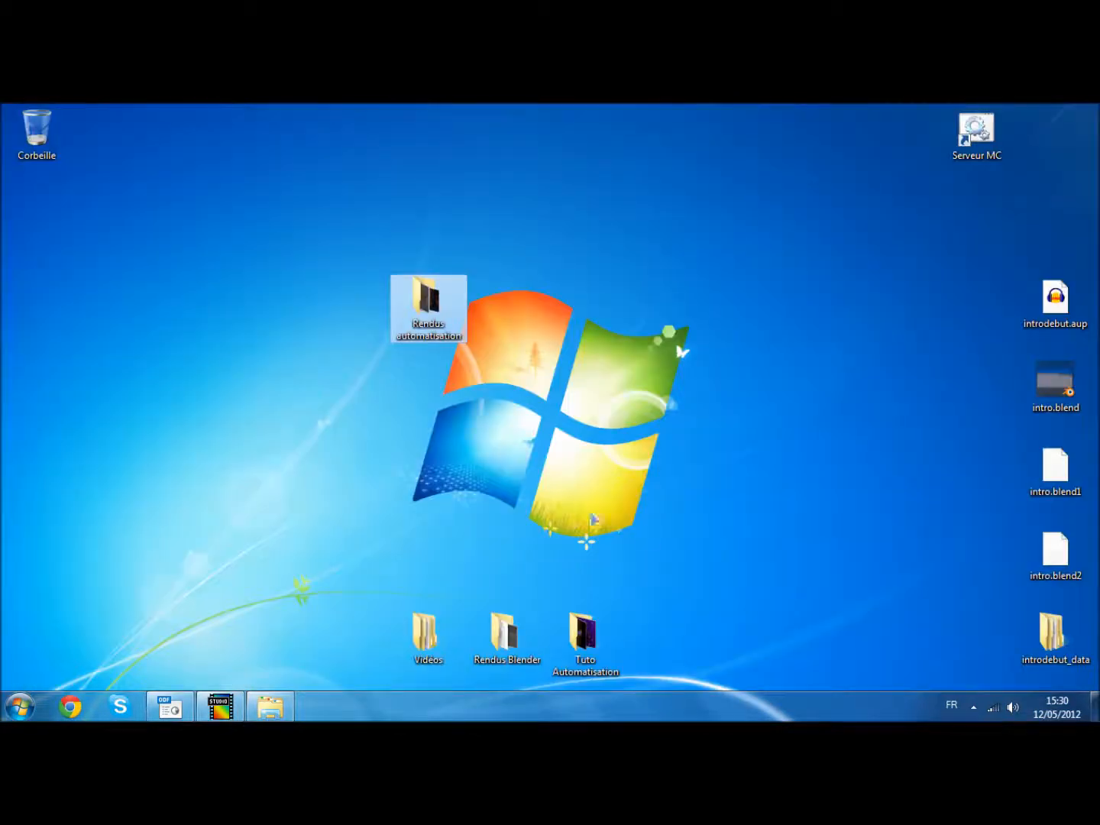
pyautogui.doubleClick(443, 315)
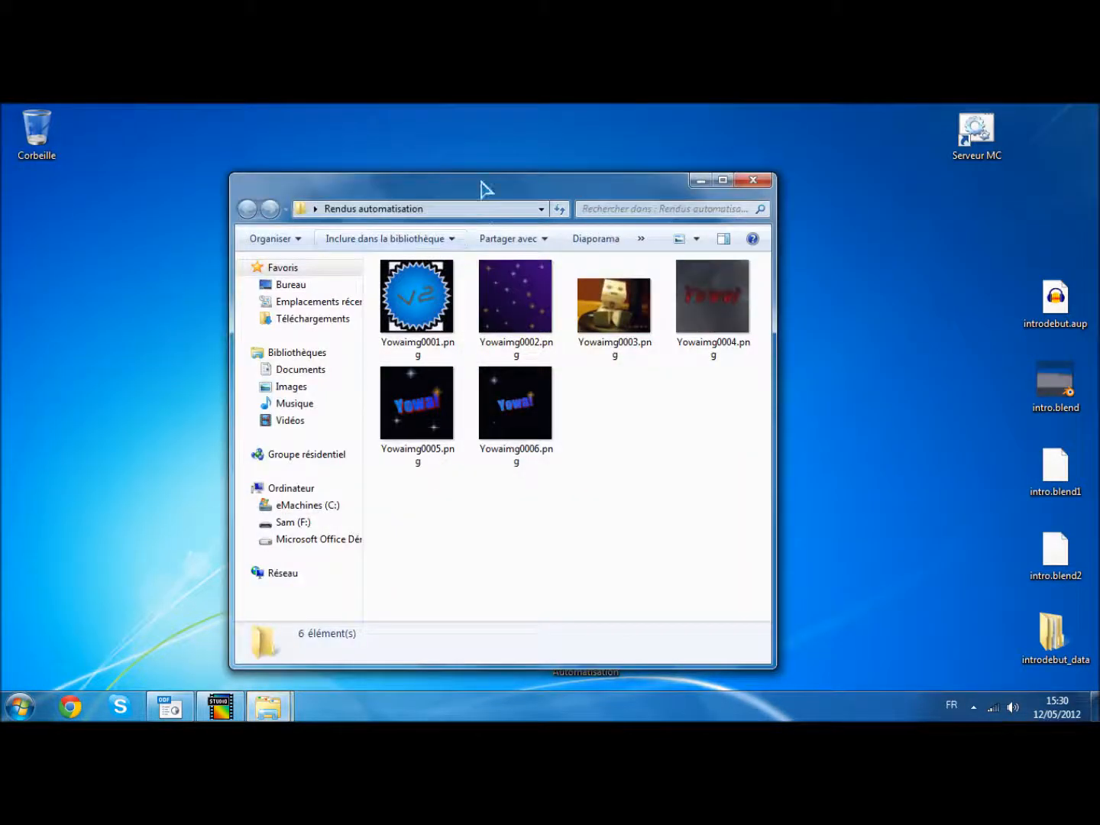
pyautogui.moveTo(735, 479); pyautogui.dragTo(663, 518)
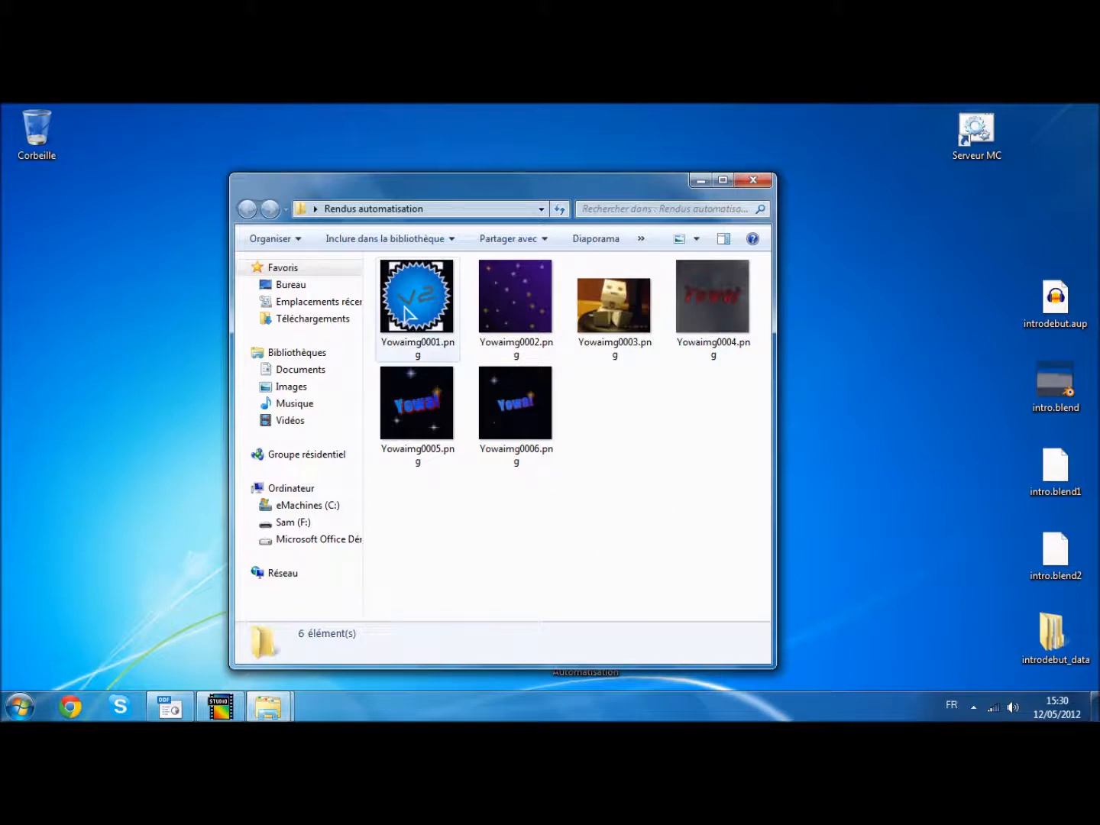
pyautogui.click(439, 294)
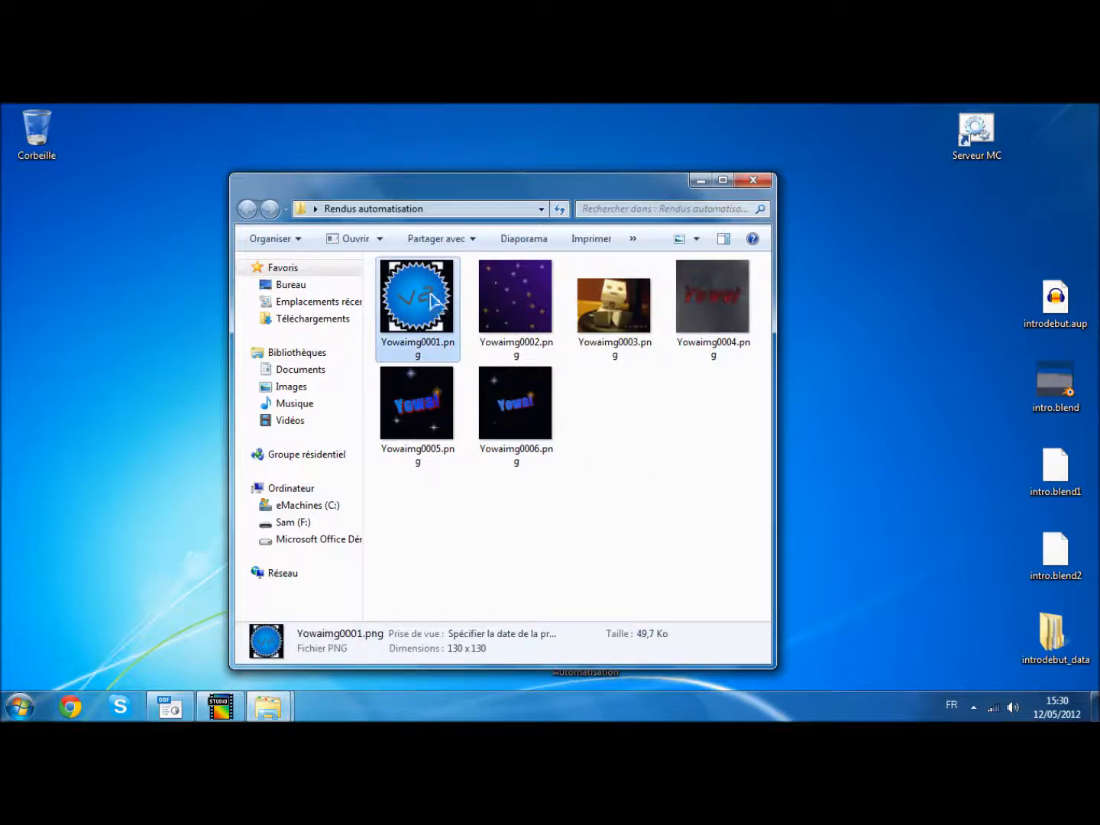
pyautogui.moveTo(420, 196); pyautogui.dragTo(426, 105)
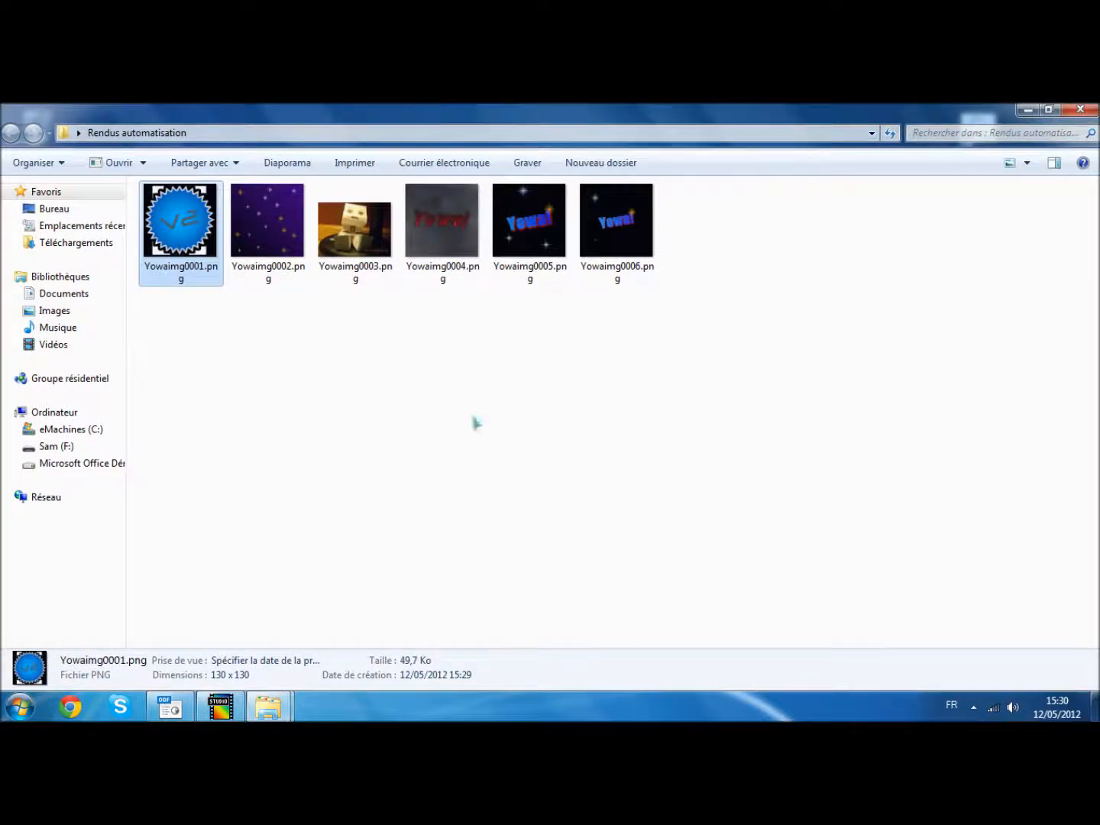
pyautogui.click(352, 248)
# Open the Tuto Automatisation source folder from the desktop and arrange it side by side with the Rendus automatisation folder
pyautogui.press('super+Right')
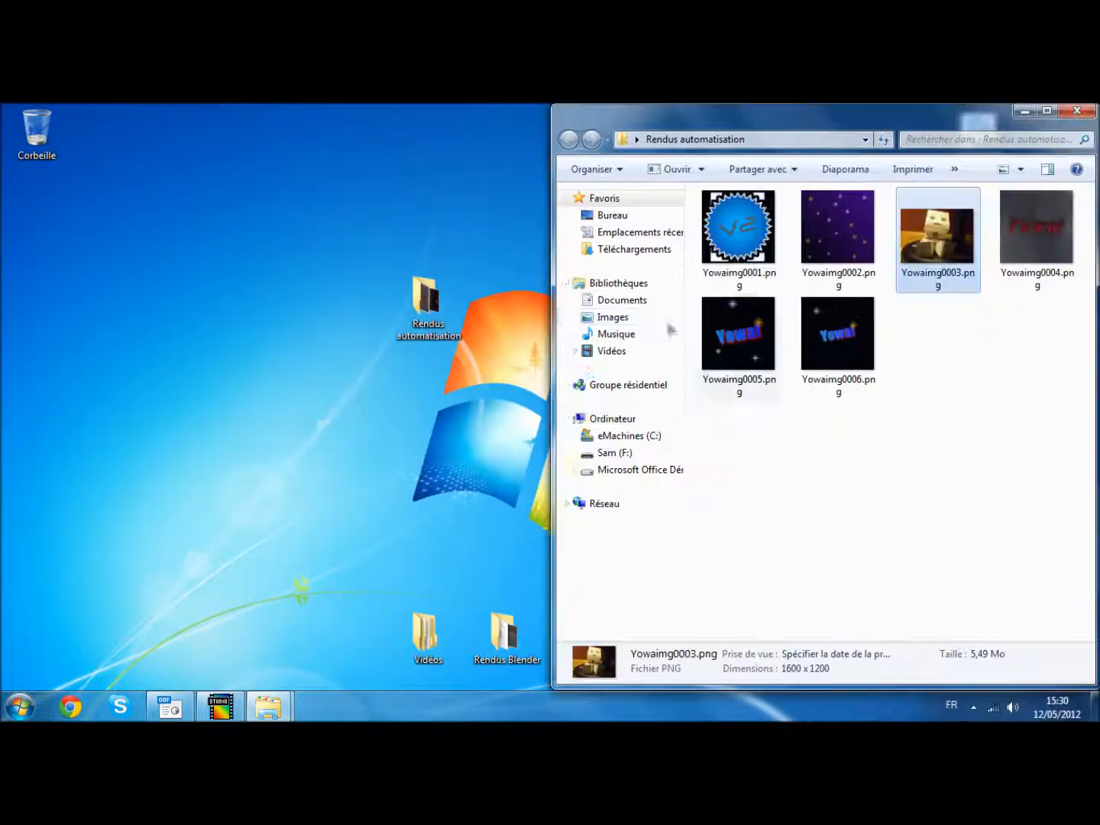
pyautogui.moveTo(774, 122); pyautogui.dragTo(831, 180)
pyautogui.click(776, 286)
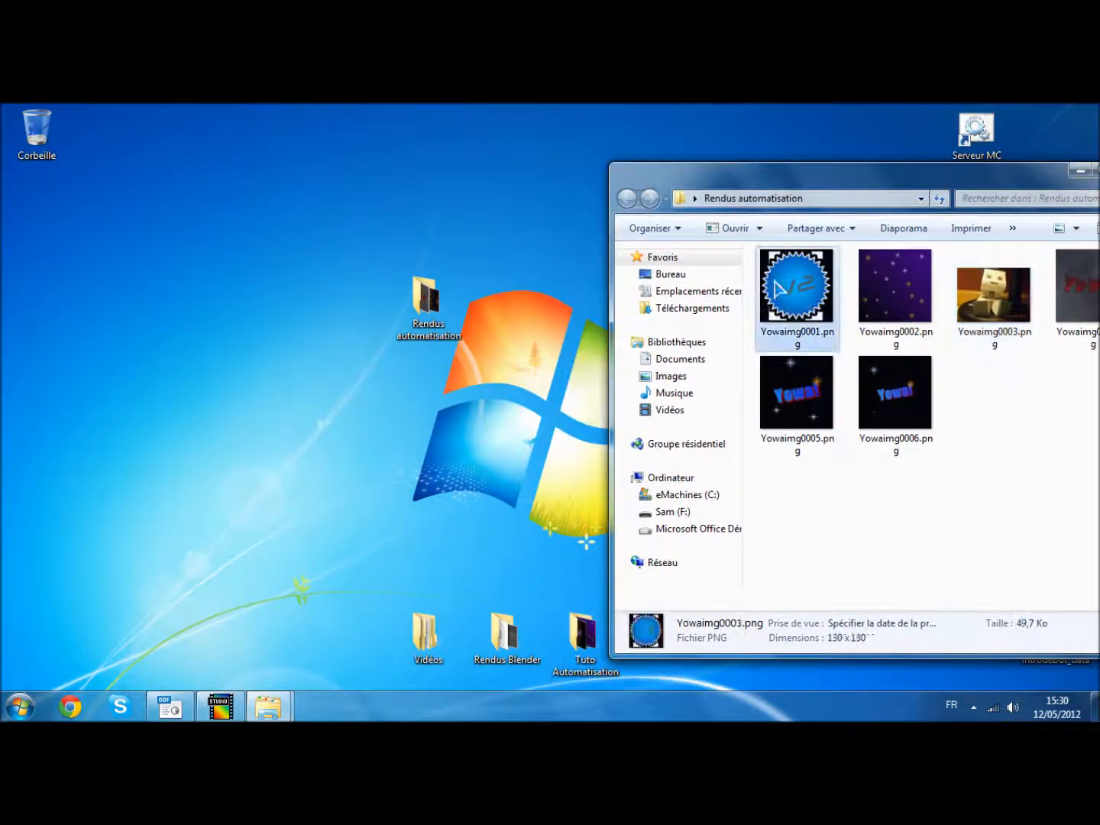
pyautogui.doubleClick(586, 640)
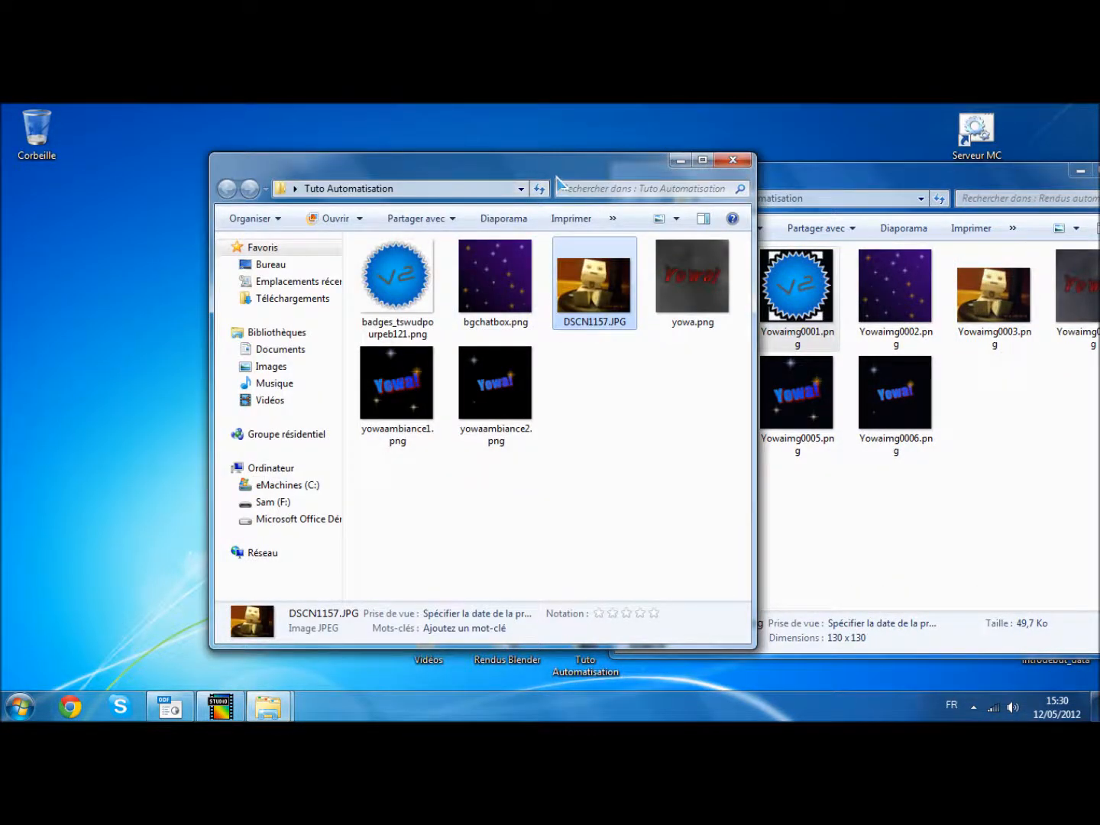
pyautogui.press('super+Left')
pyautogui.click(643, 172)
pyautogui.press('super+Right')
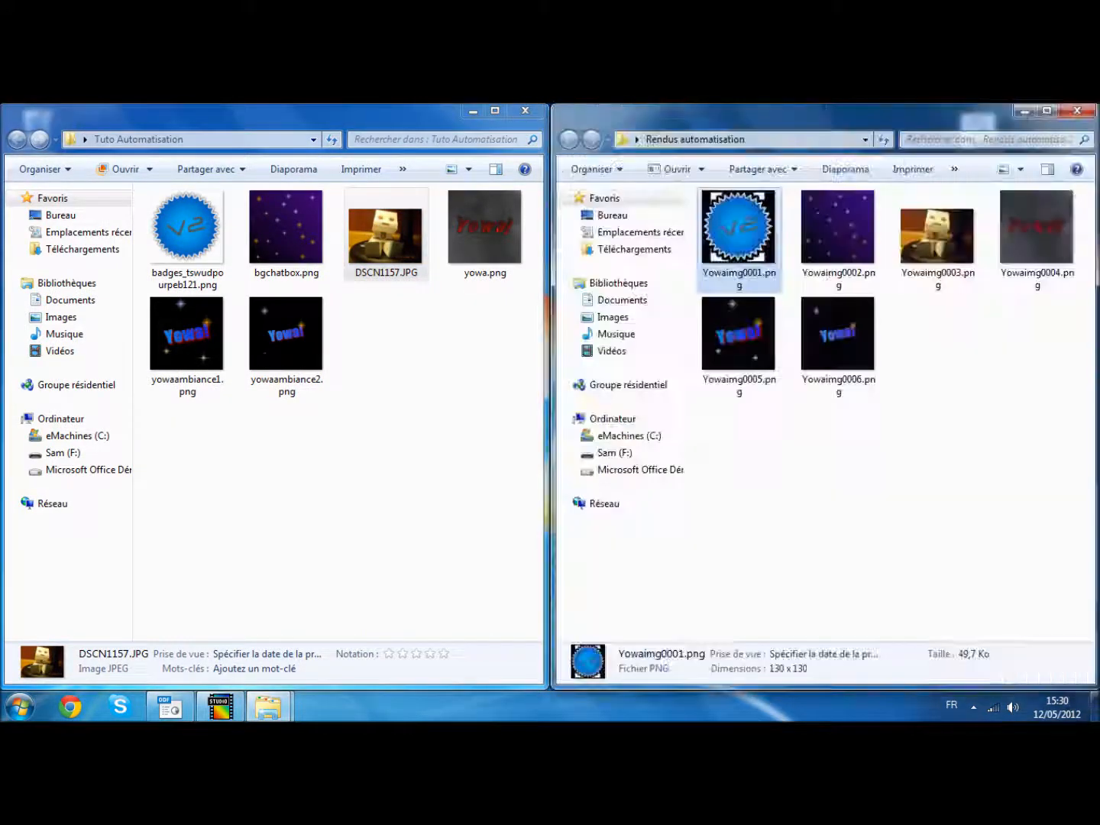
pyautogui.click(361, 436)
pyautogui.click(895, 496)
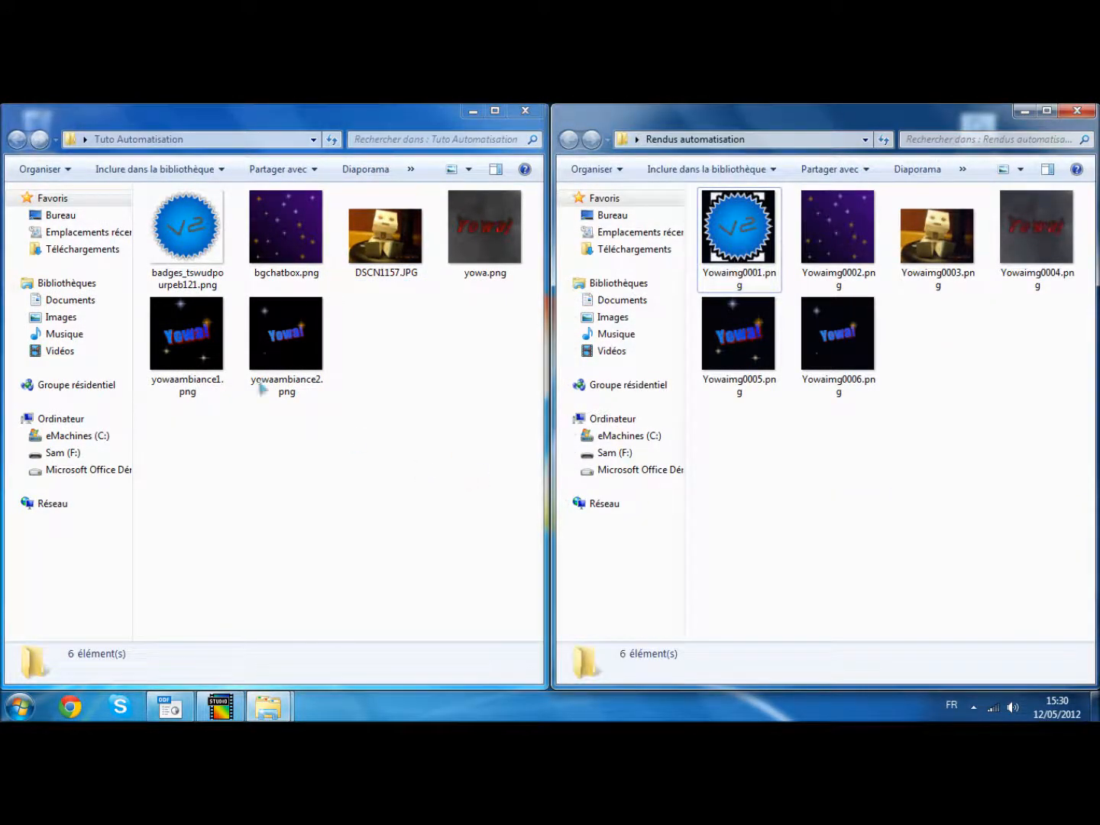
# Compare the dimensions of badges_tswudpourpeb121.png in the source folder with those of the exported Yowaimg0001.png
pyautogui.click(186, 246)
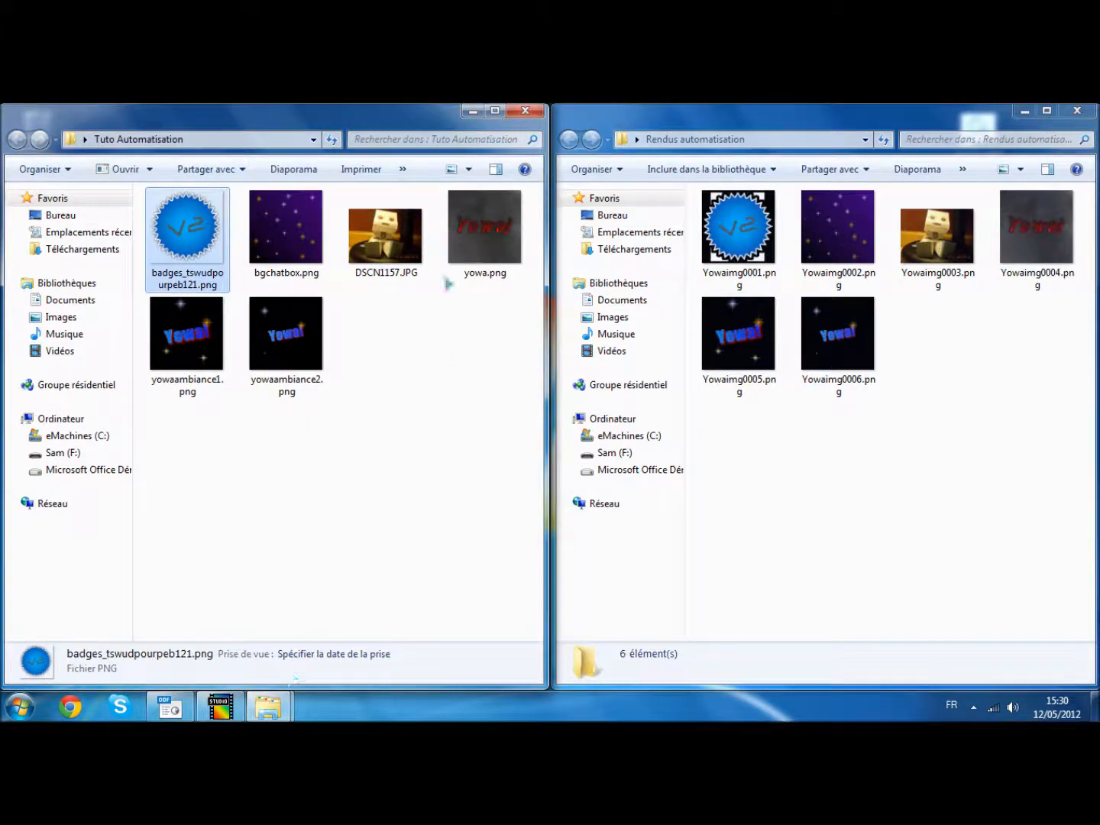
pyautogui.moveTo(366, 125); pyautogui.dragTo(507, 108)
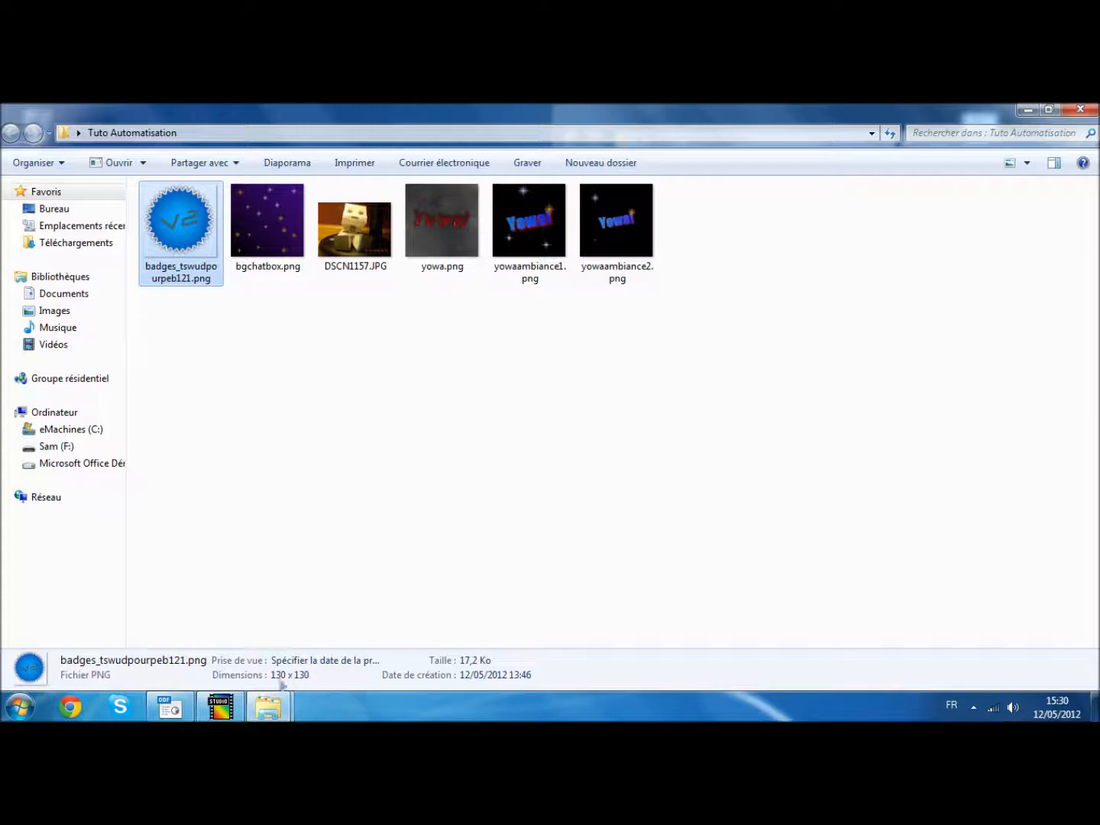
pyautogui.moveTo(616, 118); pyautogui.dragTo(65, 104)
pyautogui.doubleClick(424, 110)
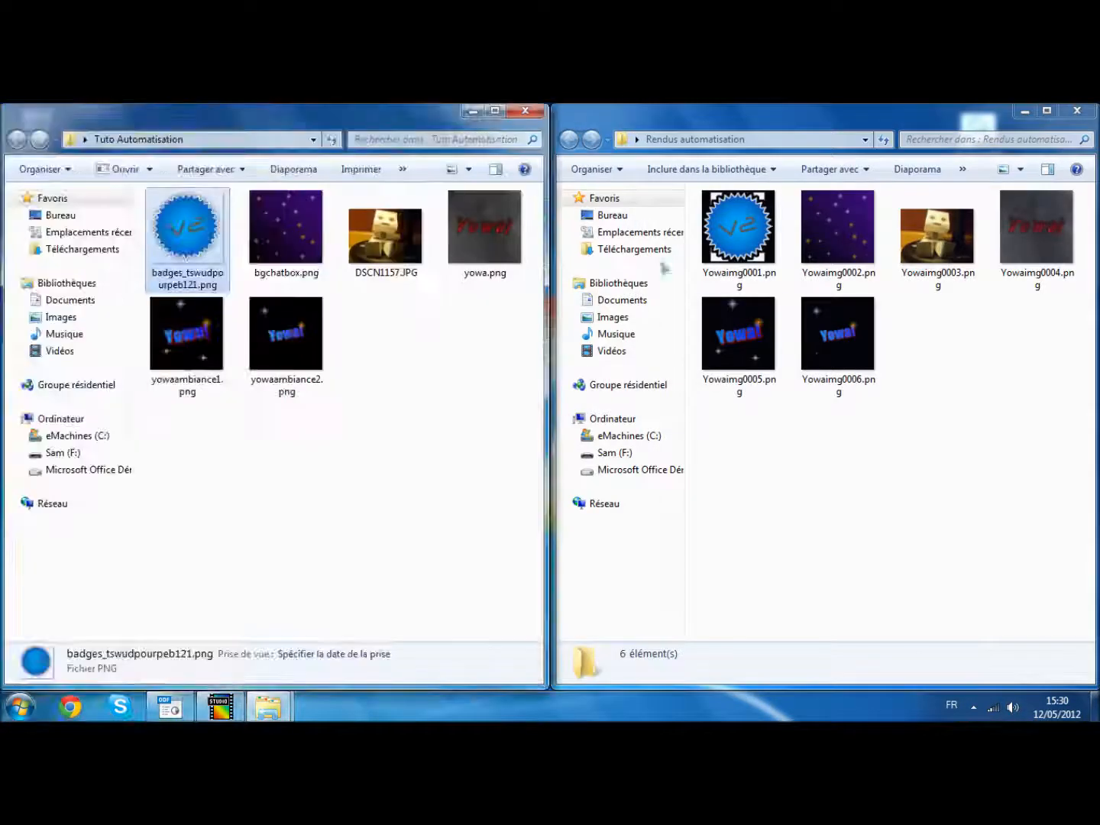
pyautogui.click(744, 246)
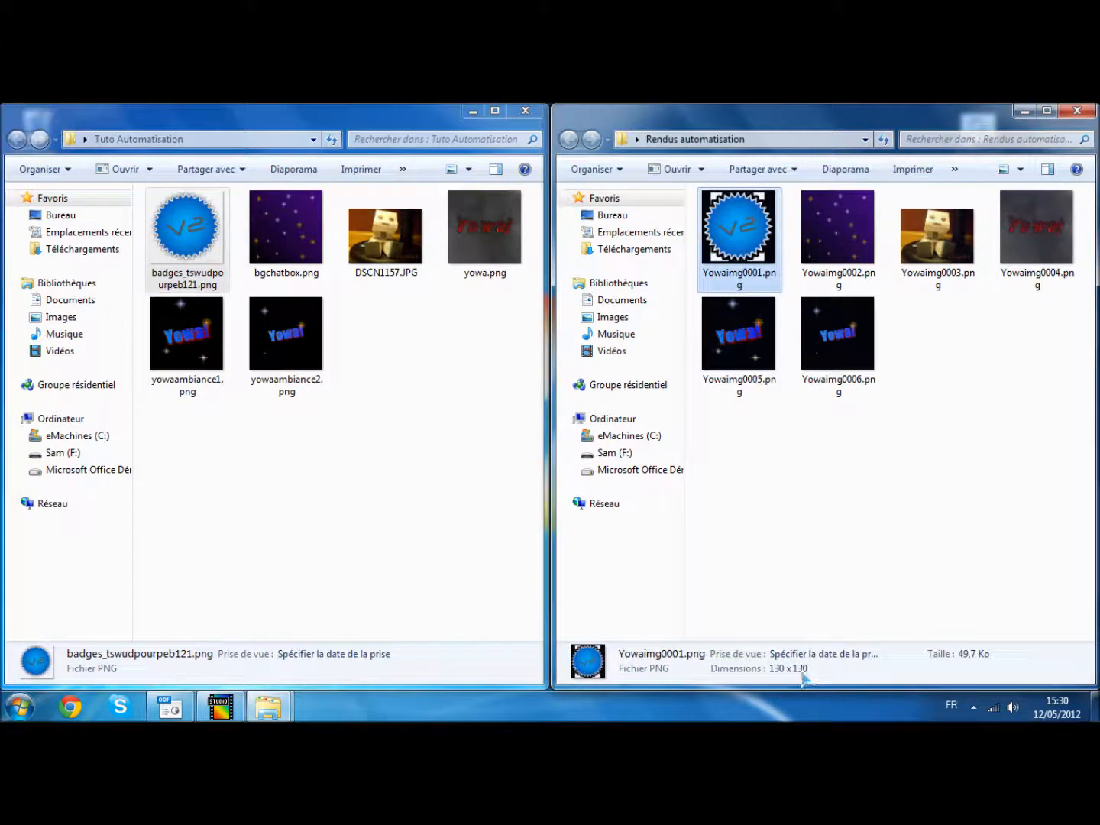
# Compare the details of bgchatbox.png and DSCN1157.JPG with their exported versions, Yowaimg0002.png and Yowaimg0003.png
pyautogui.click(819, 252)
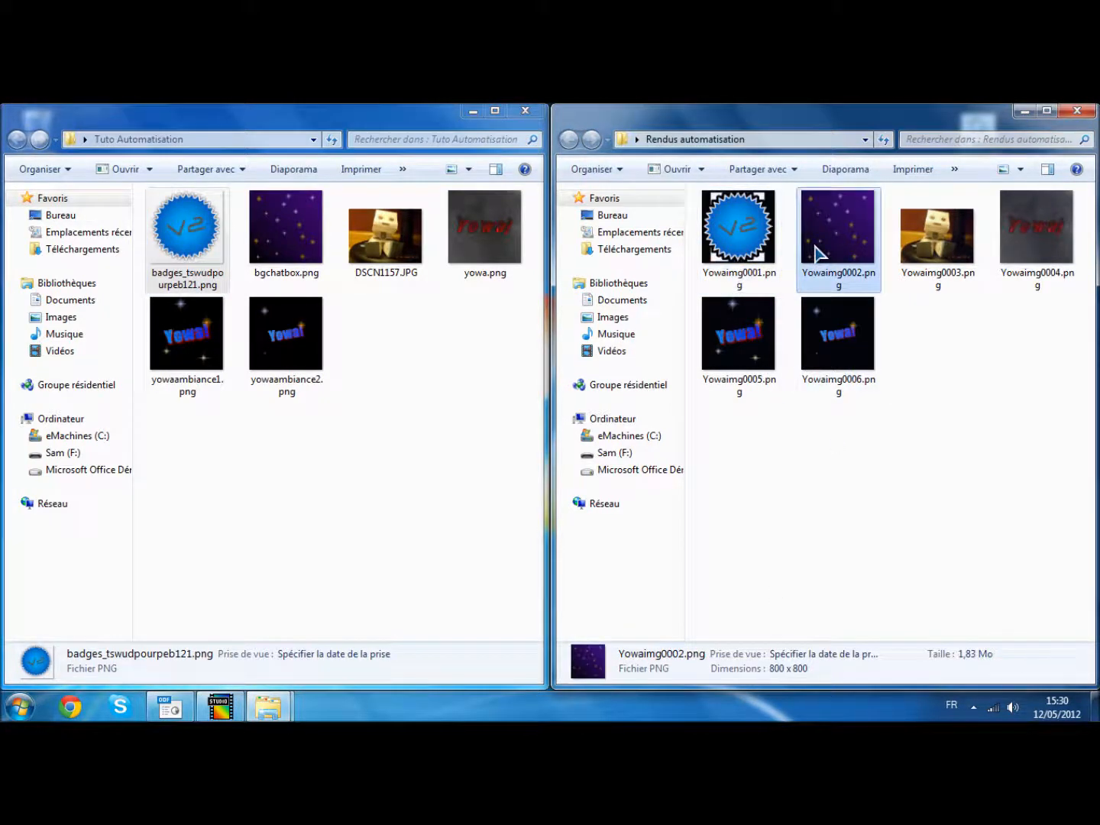
pyautogui.click(309, 246)
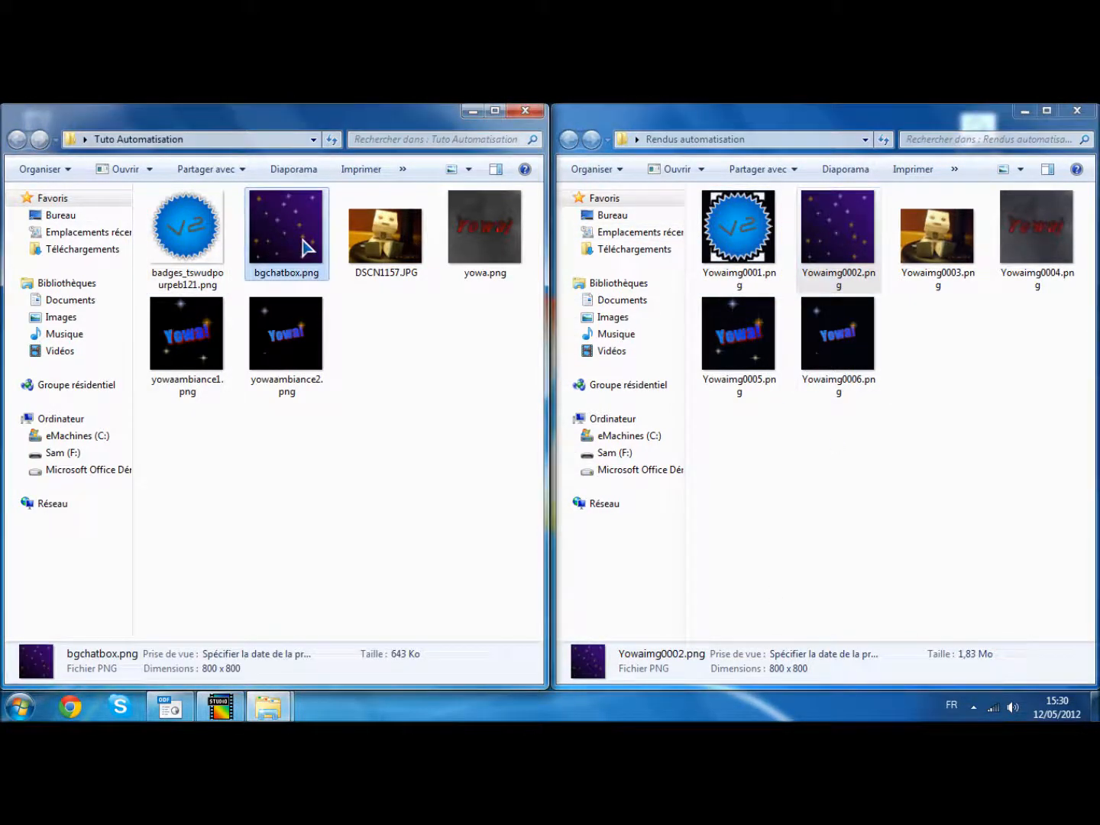
pyautogui.click(974, 252)
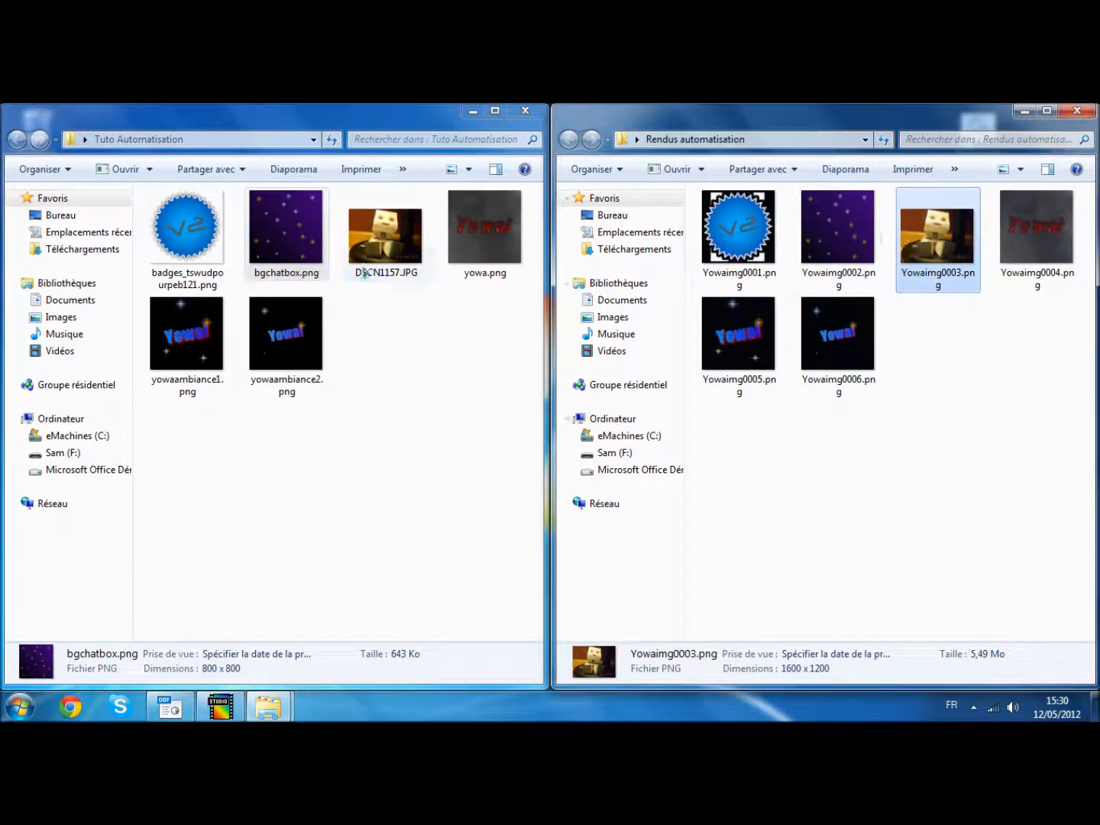
pyautogui.click(398, 246)
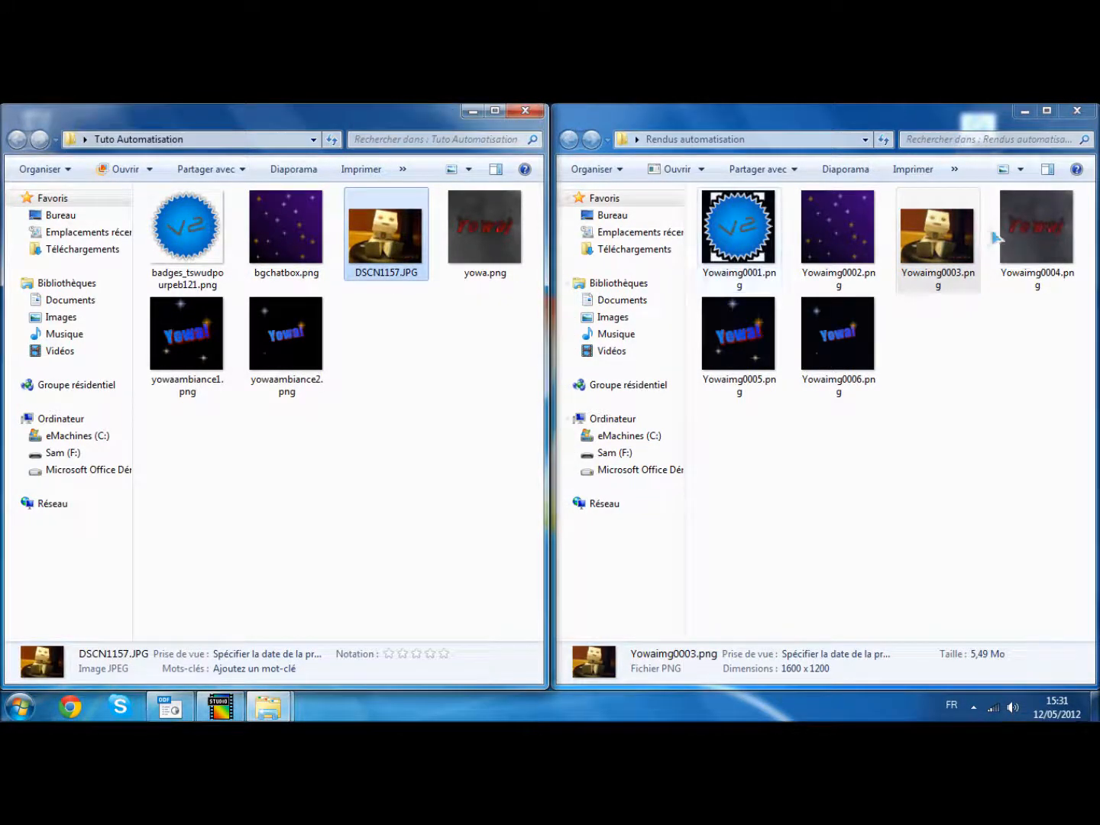
pyautogui.click(971, 236)
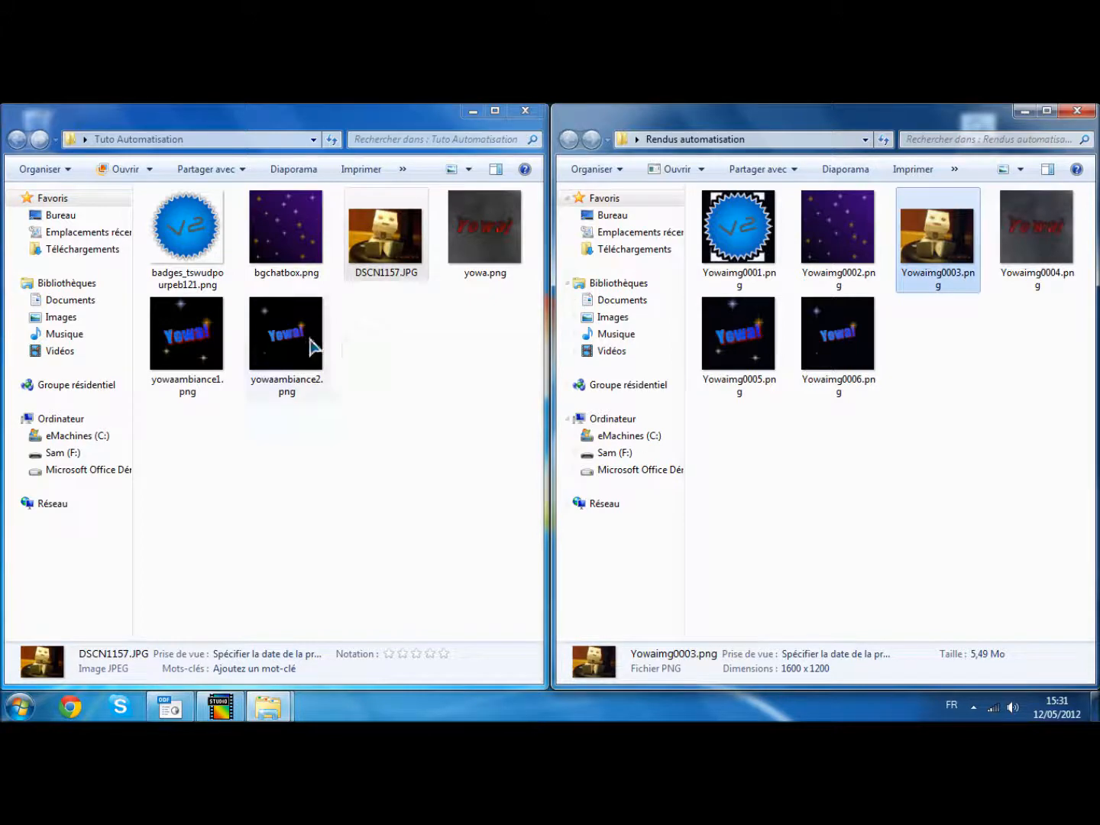
pyautogui.click(255, 264)
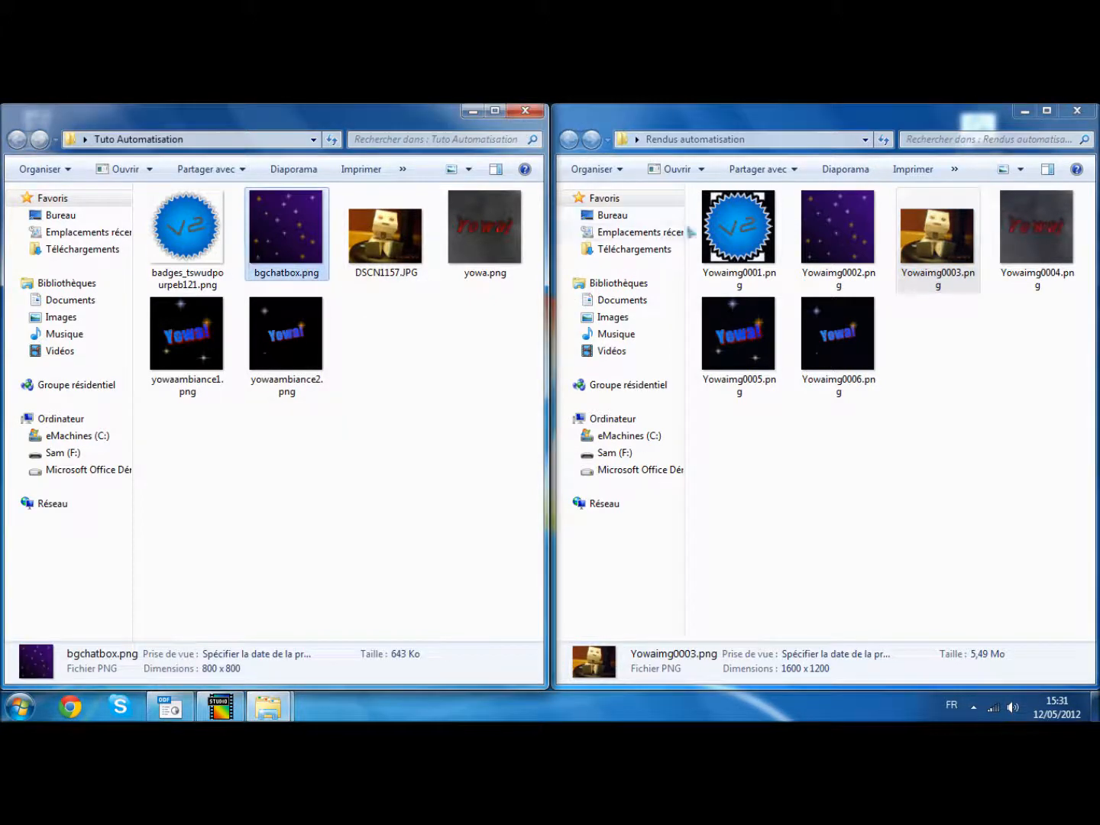
pyautogui.click(823, 243)
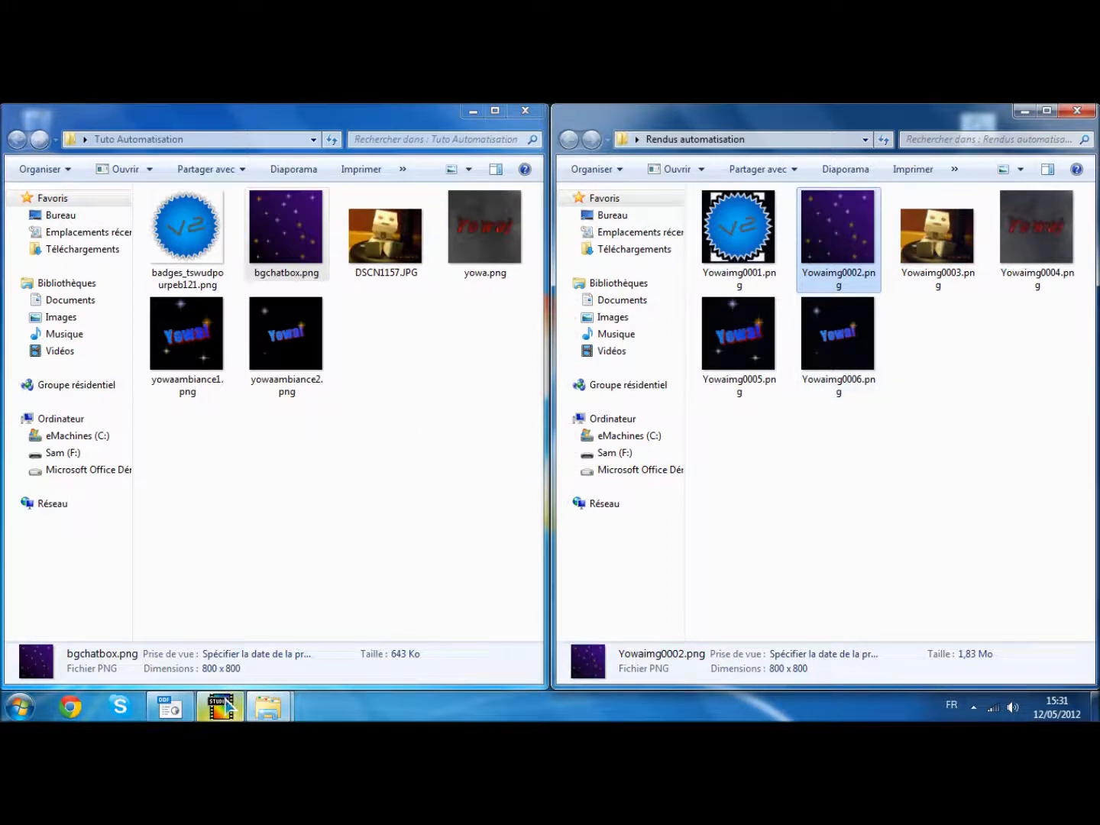
# Check the exported Yowaimg0003.png and compare Yowaimg0004.png with its source image yowa.png
pyautogui.click(909, 254)
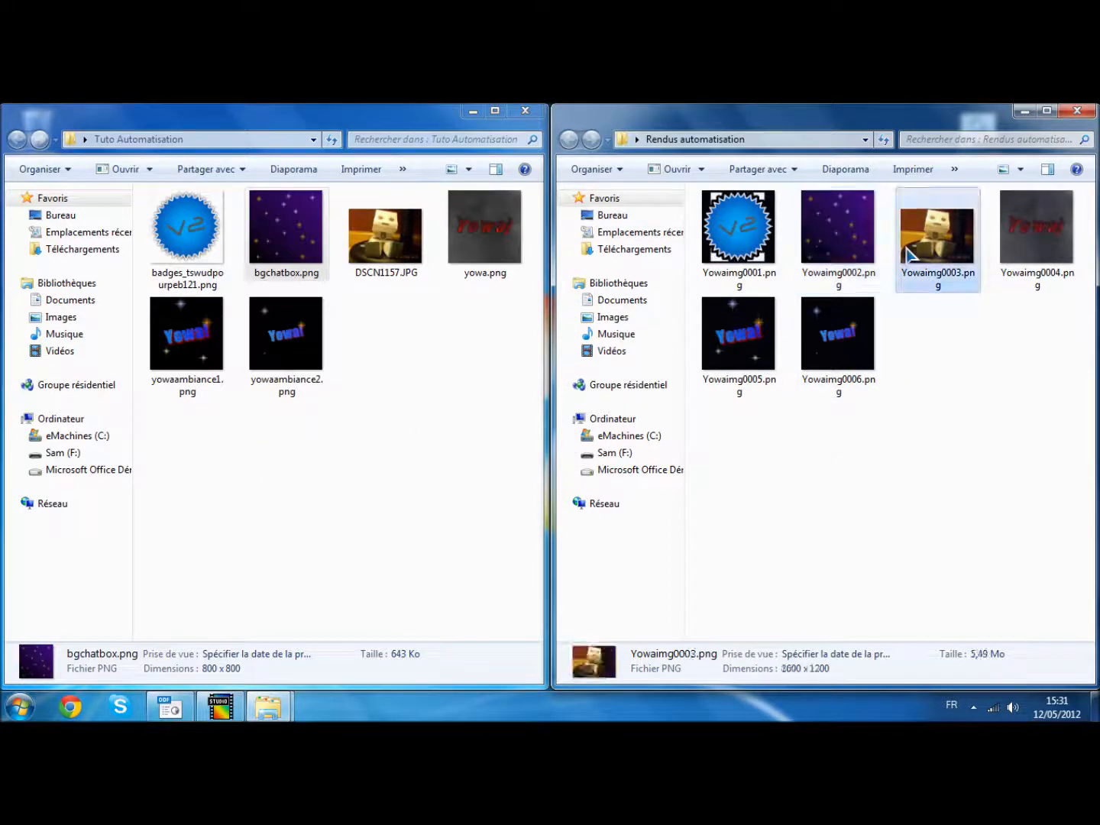
pyautogui.click(1048, 242)
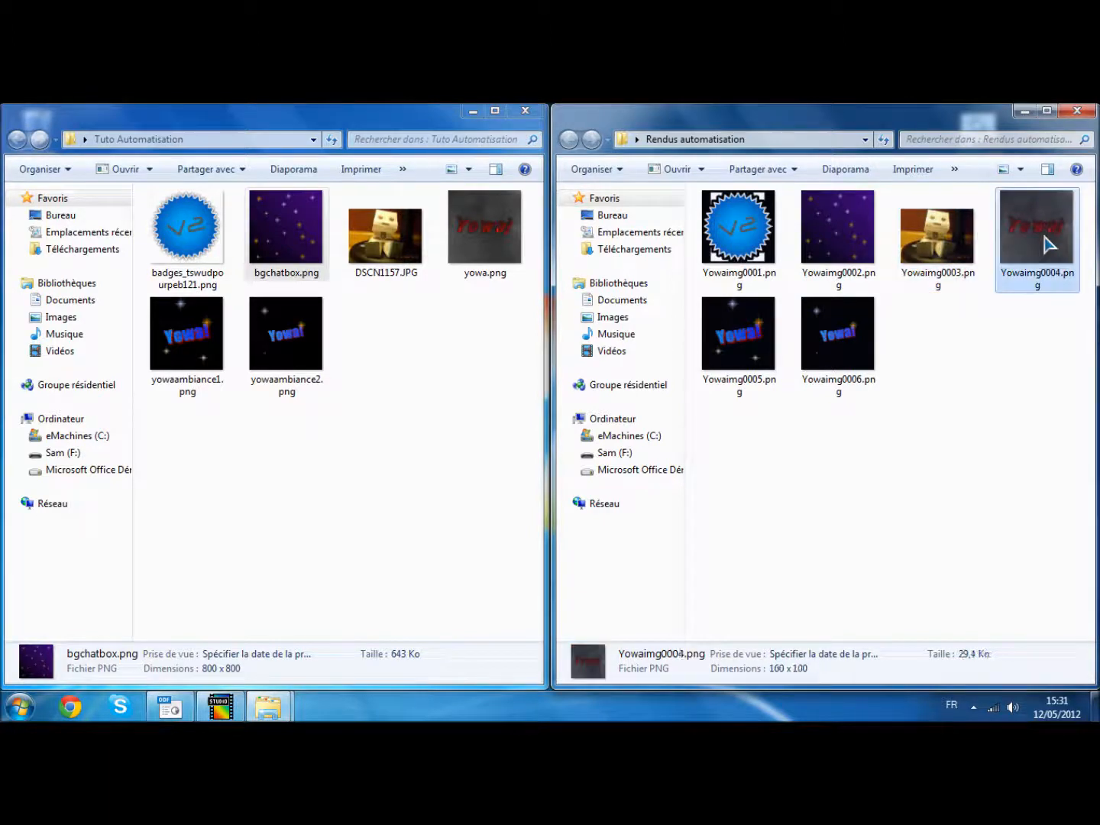
pyautogui.click(471, 250)
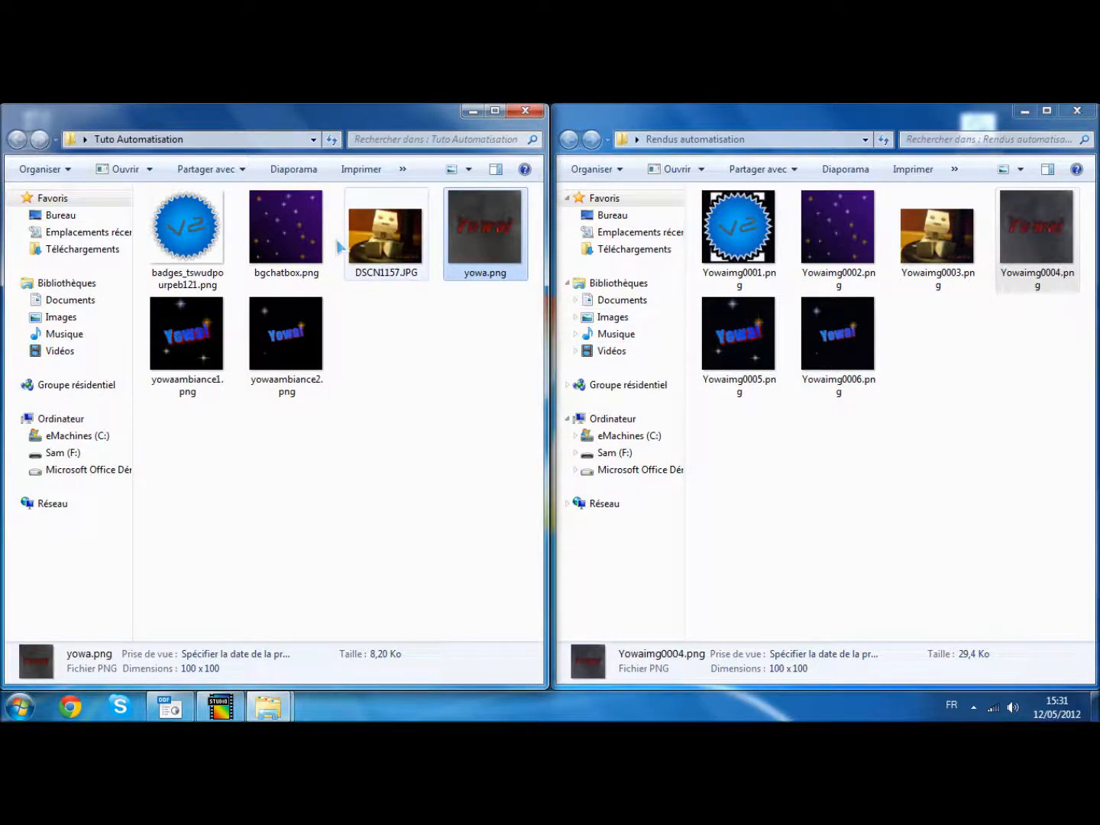
# View the source photo DSCN1157.JPG in the photo viewer and close it again
pyautogui.click(400, 242)
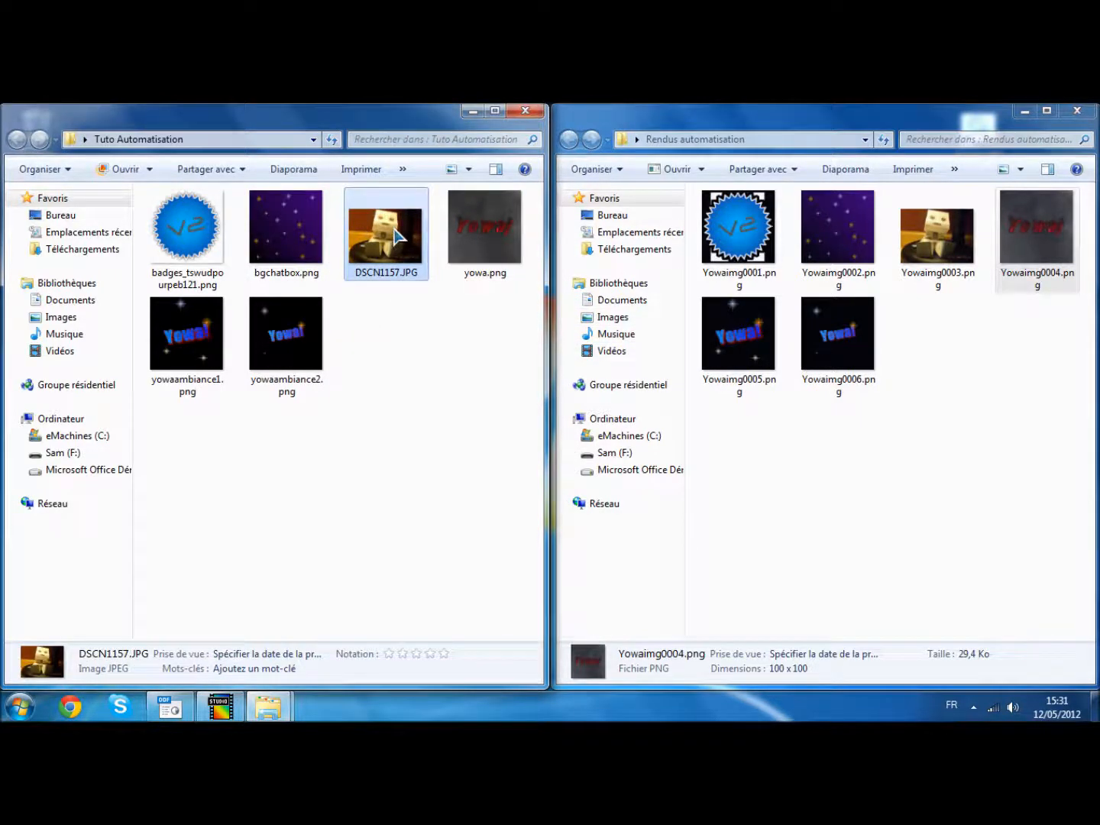
pyautogui.doubleClick(395, 235)
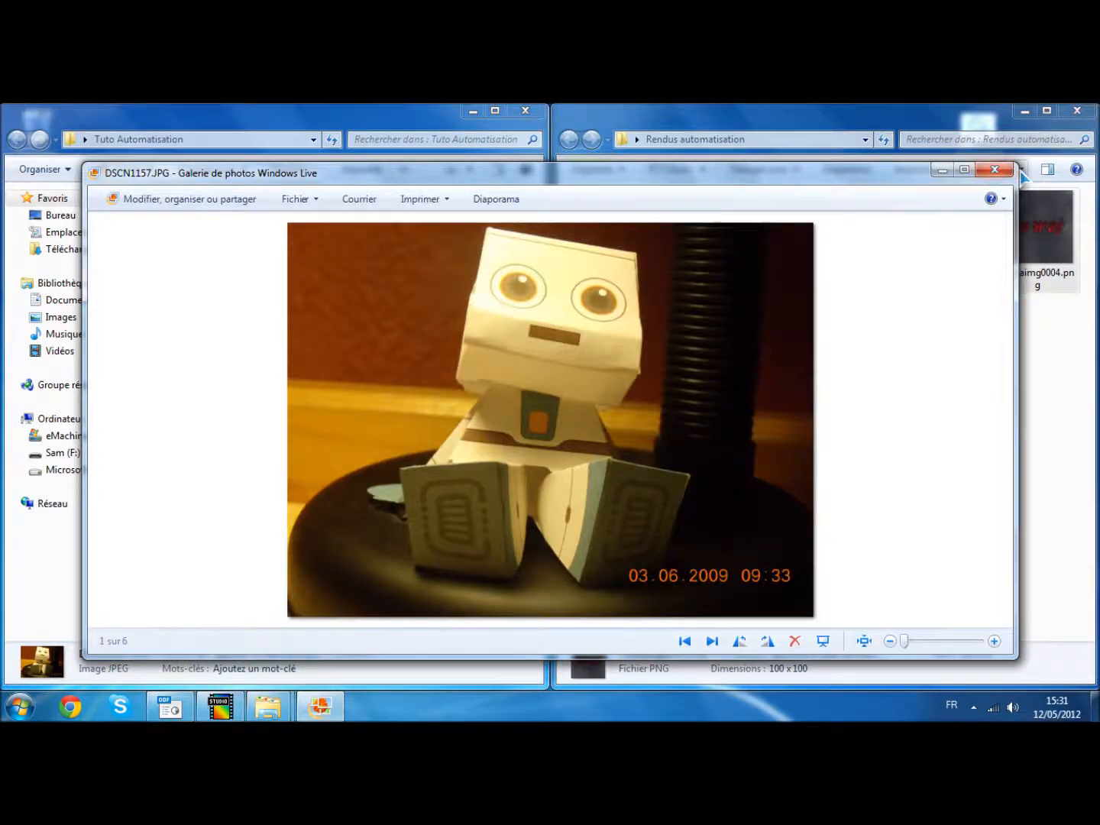
pyautogui.click(995, 169)
# Compare yowaambiance2.png with Yowaimg0006.png, check the exported Yowaimg0005.png and Yowaimg0001.png, and return to PhotoFiltre Studio X
pyautogui.click(321, 348)
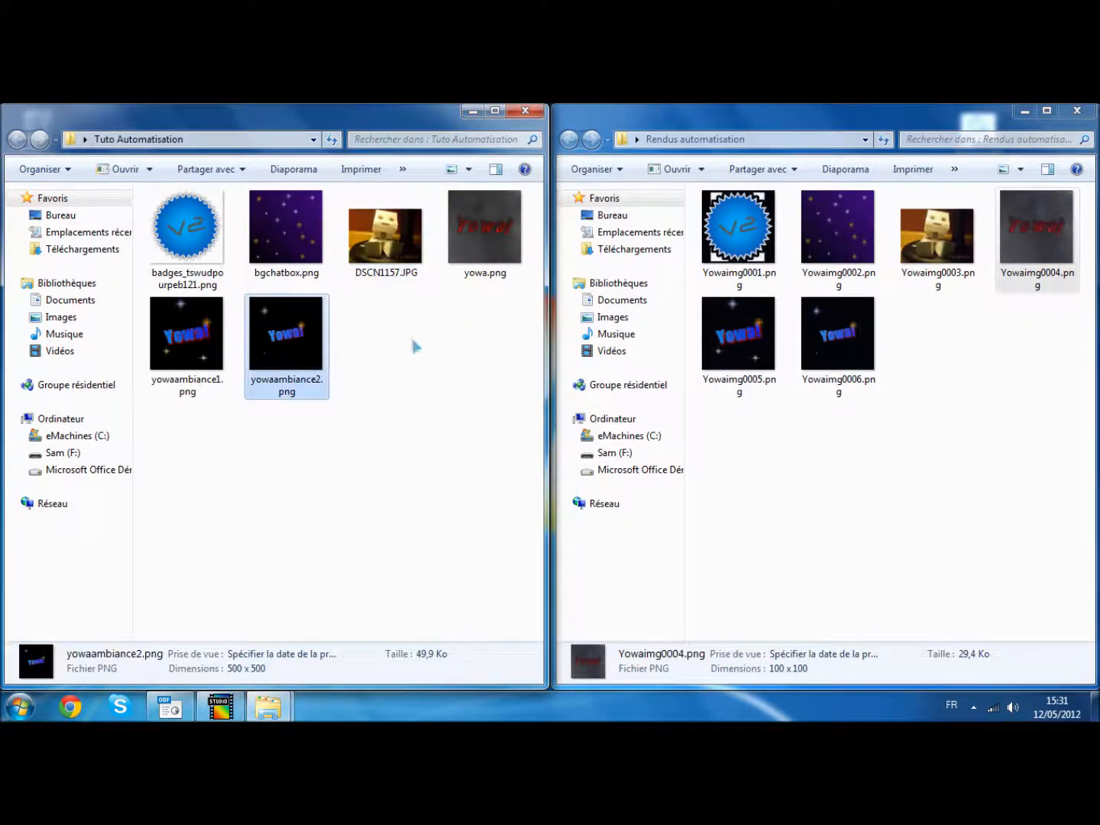
pyautogui.click(812, 365)
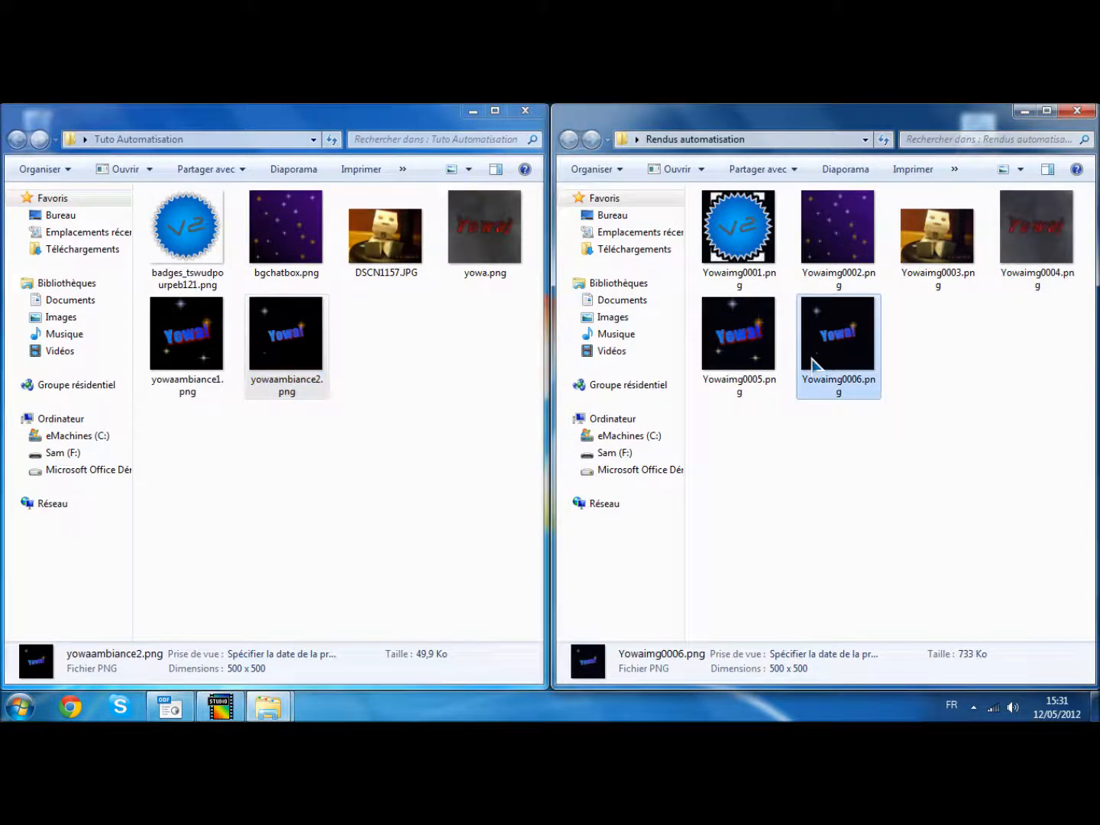
pyautogui.click(744, 347)
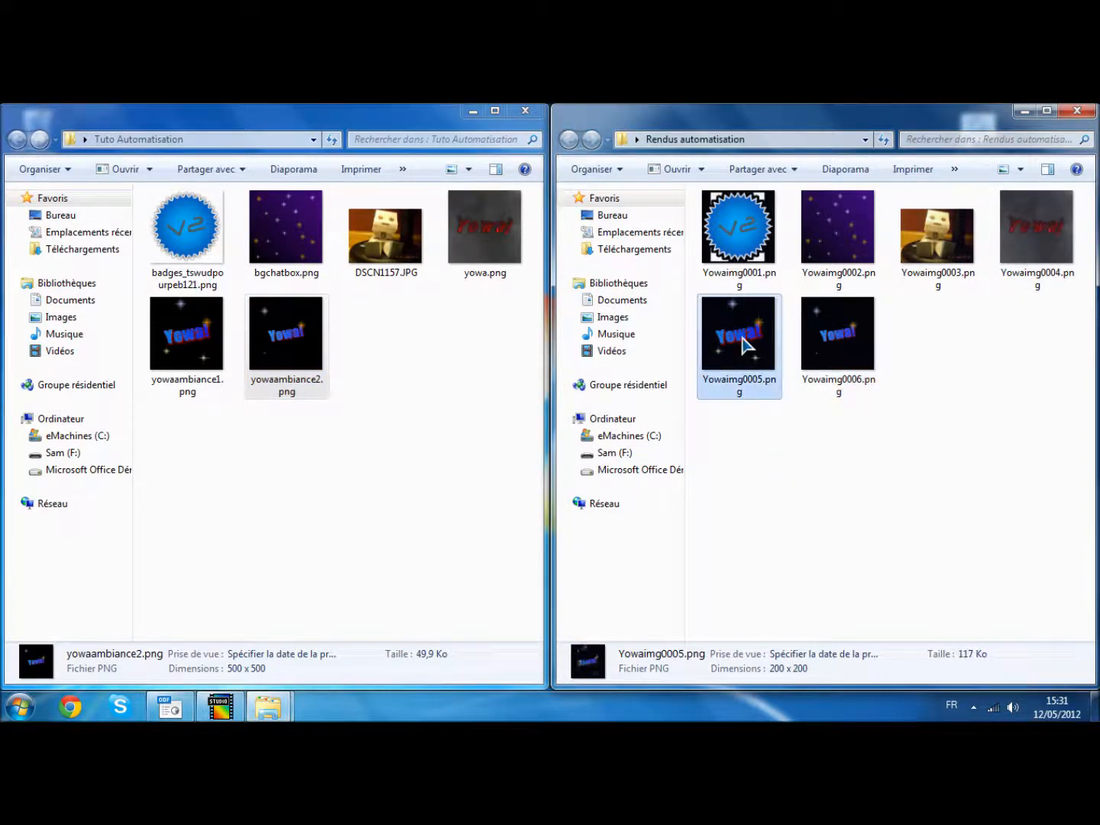
pyautogui.click(768, 221)
pyautogui.click(832, 238)
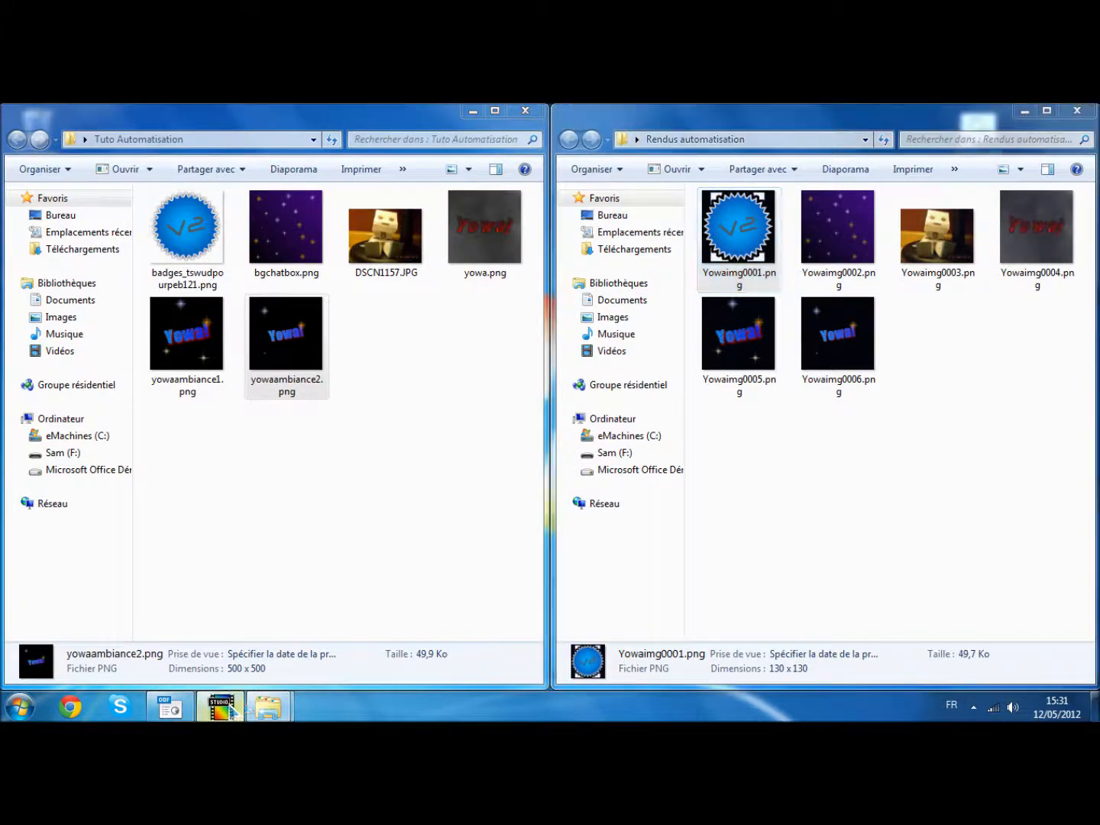
pyautogui.click(220, 707)
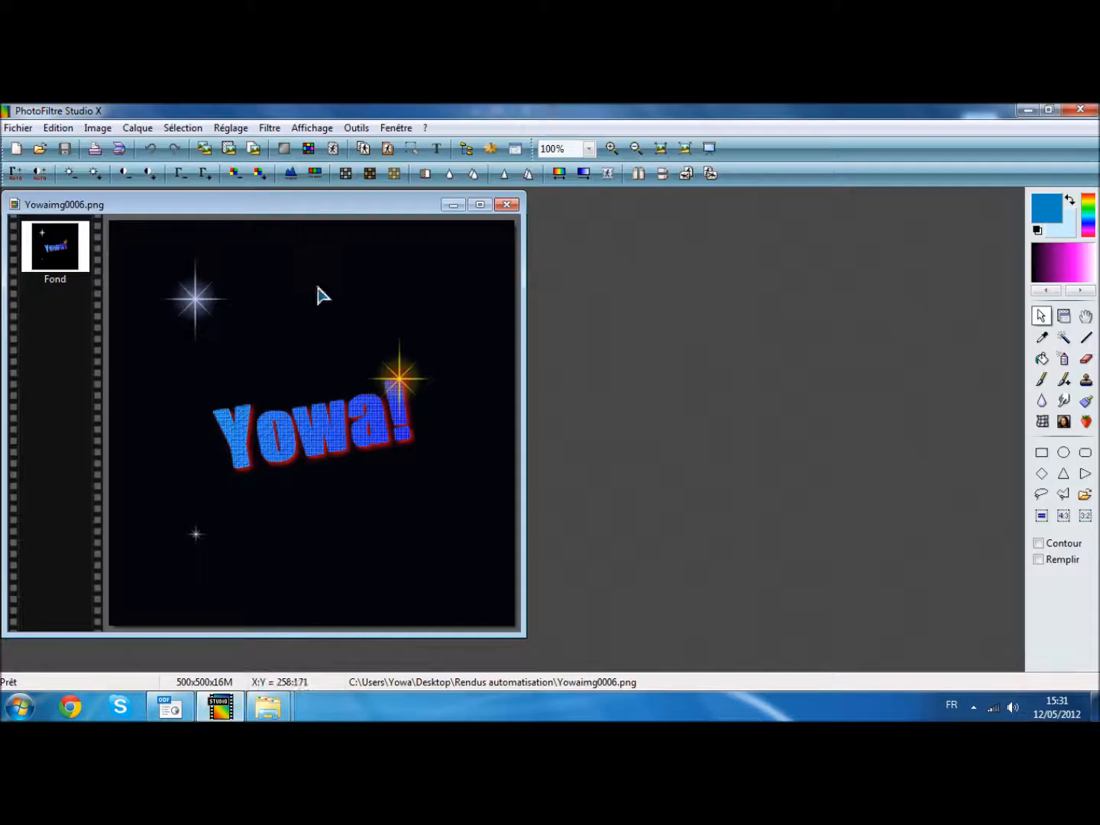
pyautogui.click(396, 127)
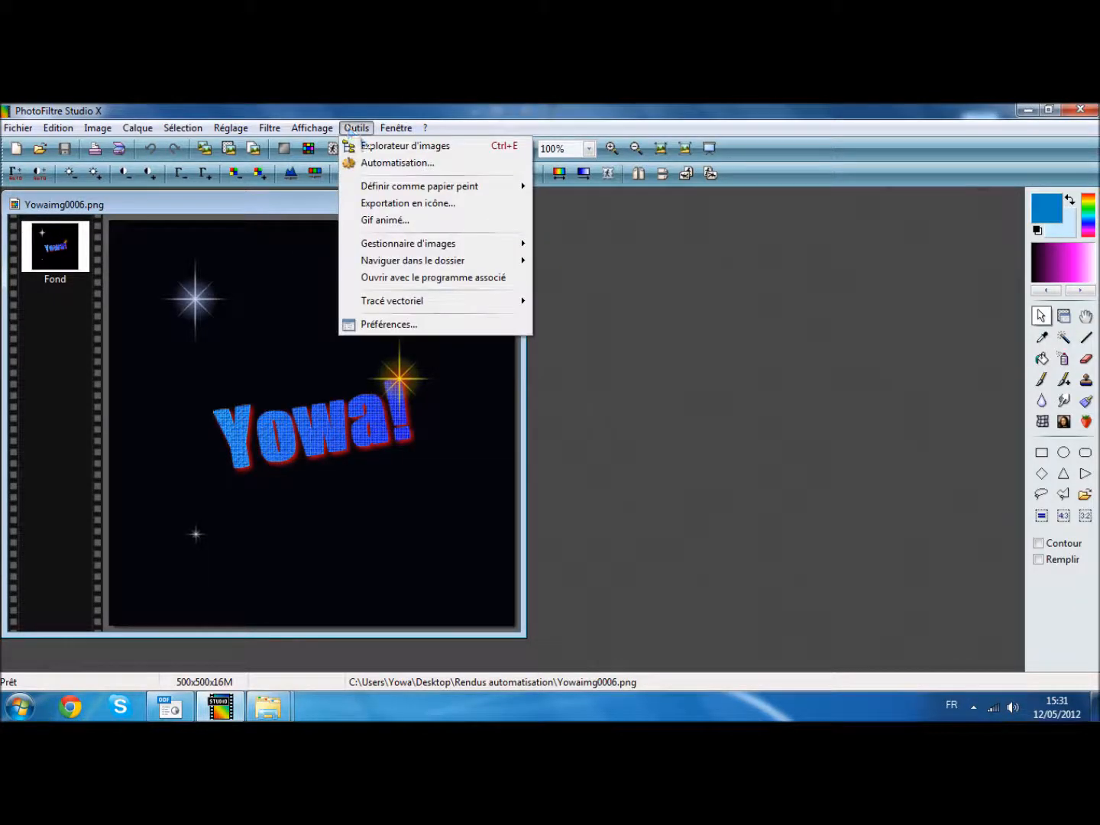
pyautogui.click(366, 161)
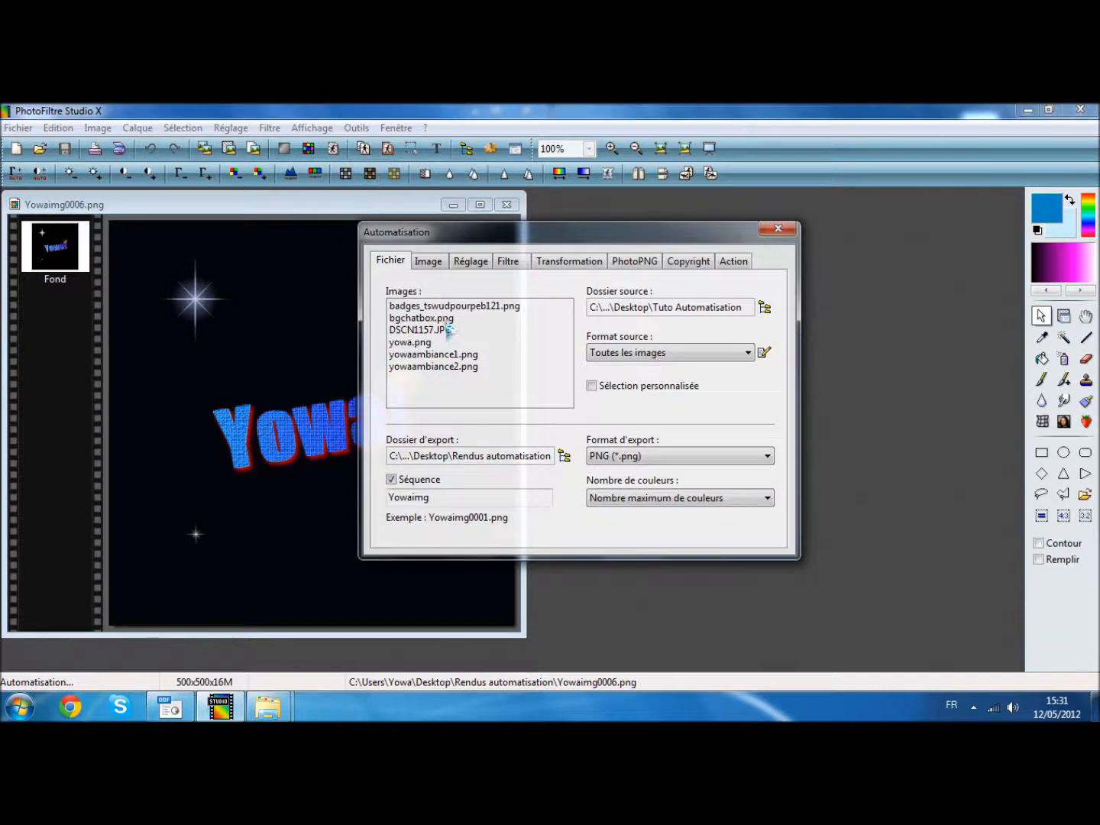
pyautogui.click(777, 227)
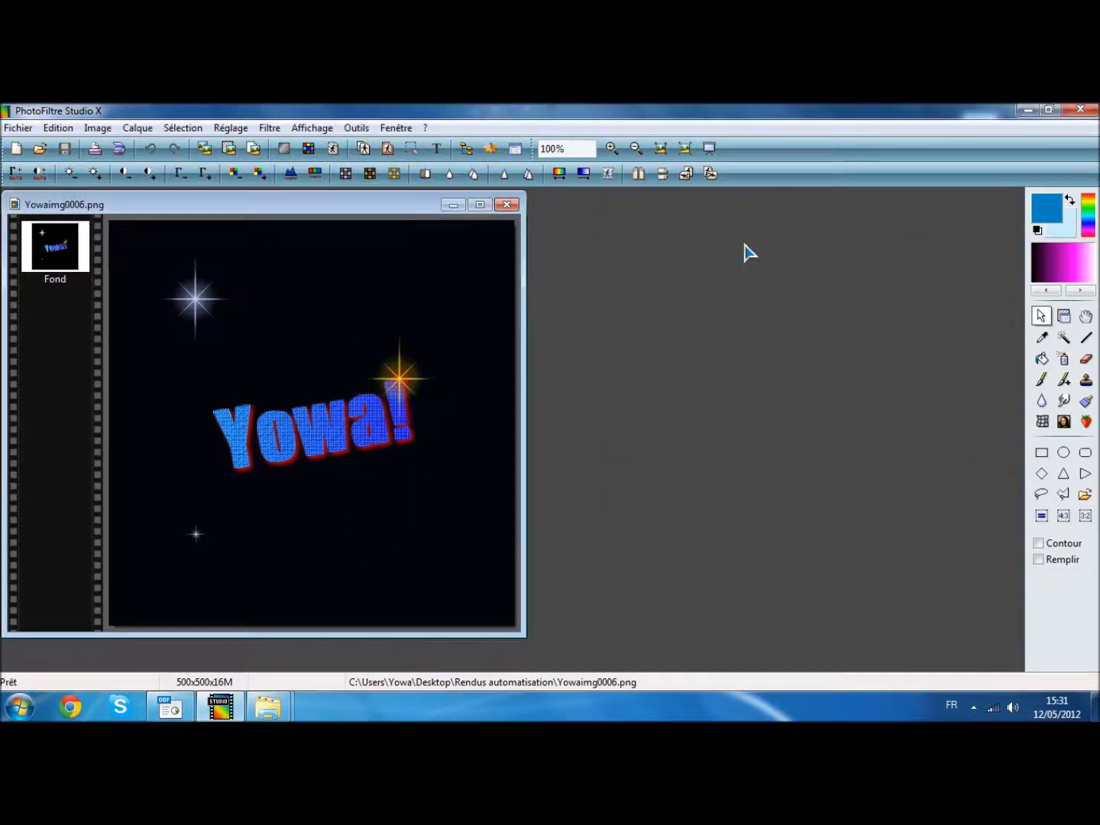
# Delete DSCN1157.JPG from the Tuto Automatisation source folder, sending it to the recycle bin
pyautogui.moveTo(268, 706)
pyautogui.click(236, 641)
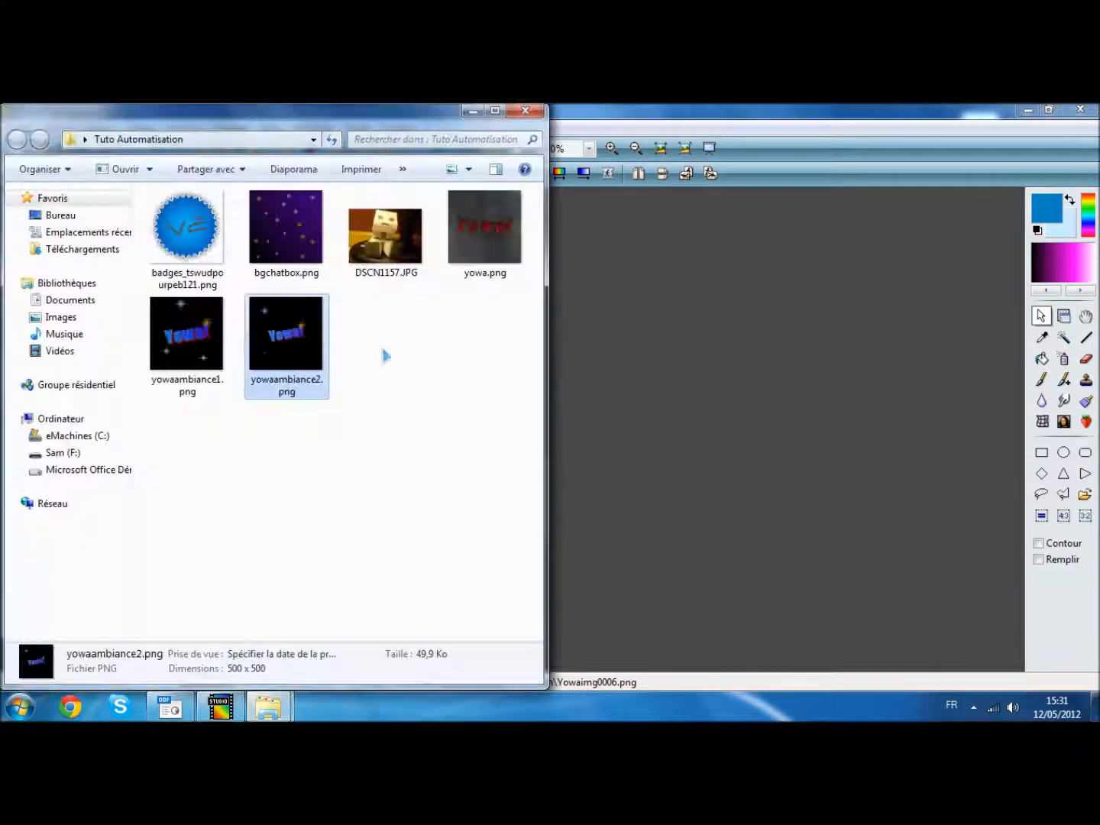
pyautogui.click(397, 271)
pyautogui.press('Delete')
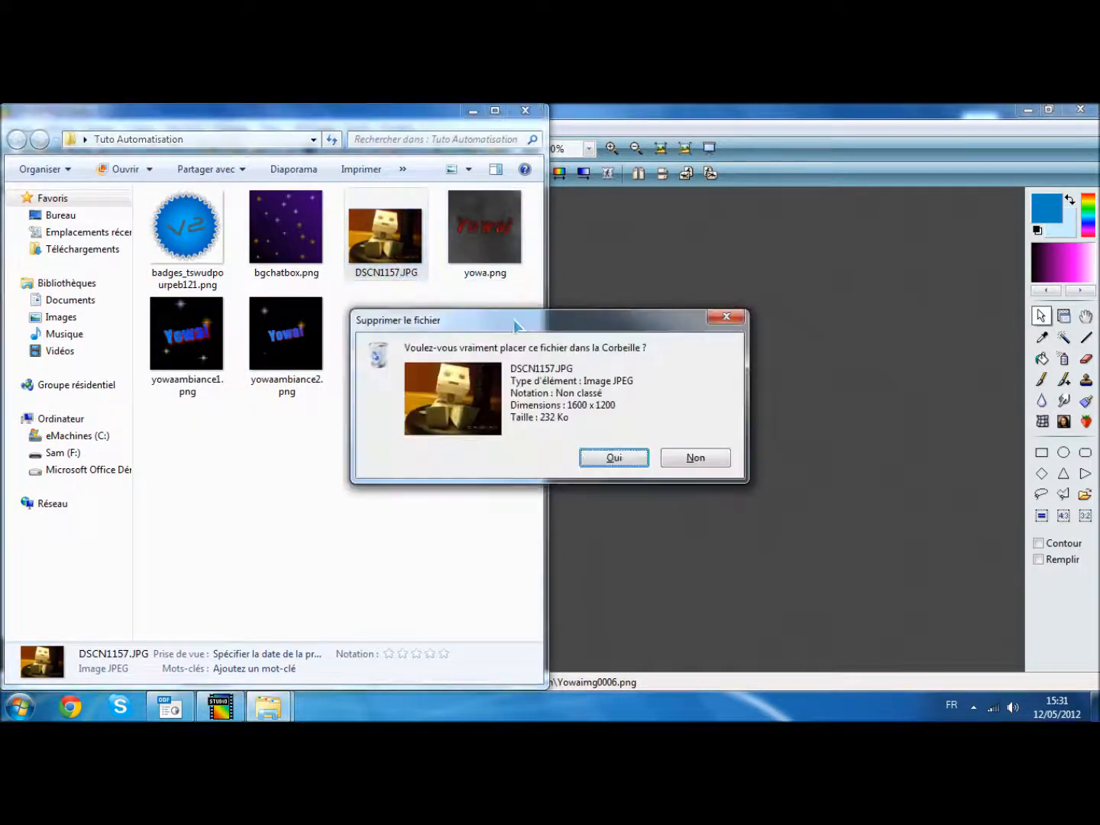
pyautogui.press('Return')
# Delete all six exported images from the Rendus automatisation folder and minimise both folder windows
pyautogui.moveTo(268, 707)
pyautogui.click(350, 640)
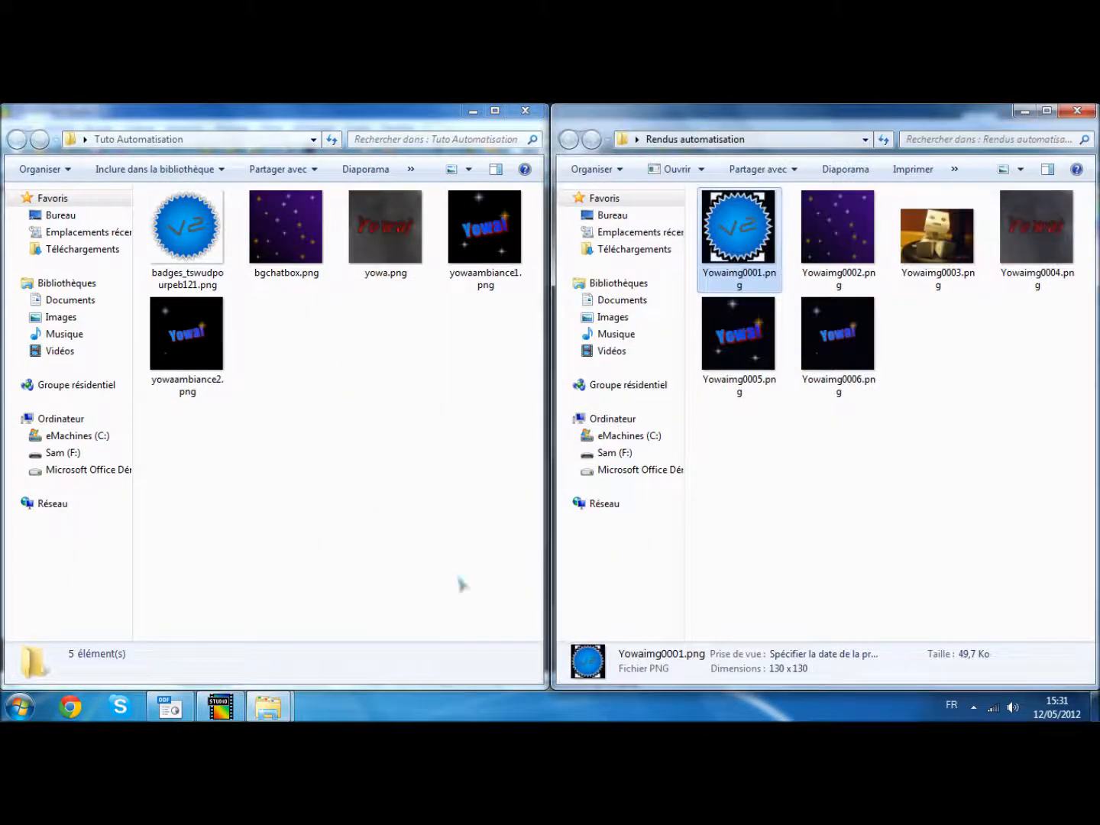
pyautogui.click(1032, 415)
pyautogui.click(937, 257)
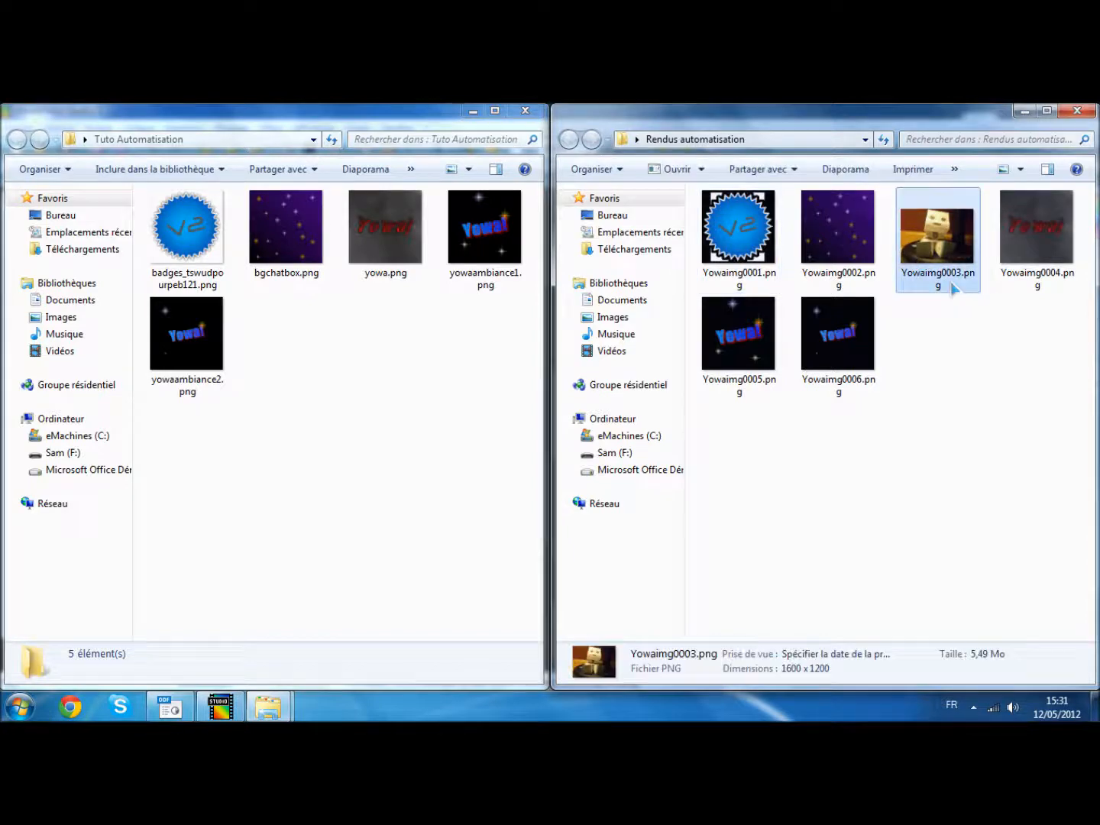
pyautogui.moveTo(1068, 461); pyautogui.dragTo(772, 189)
pyautogui.press('Delete')
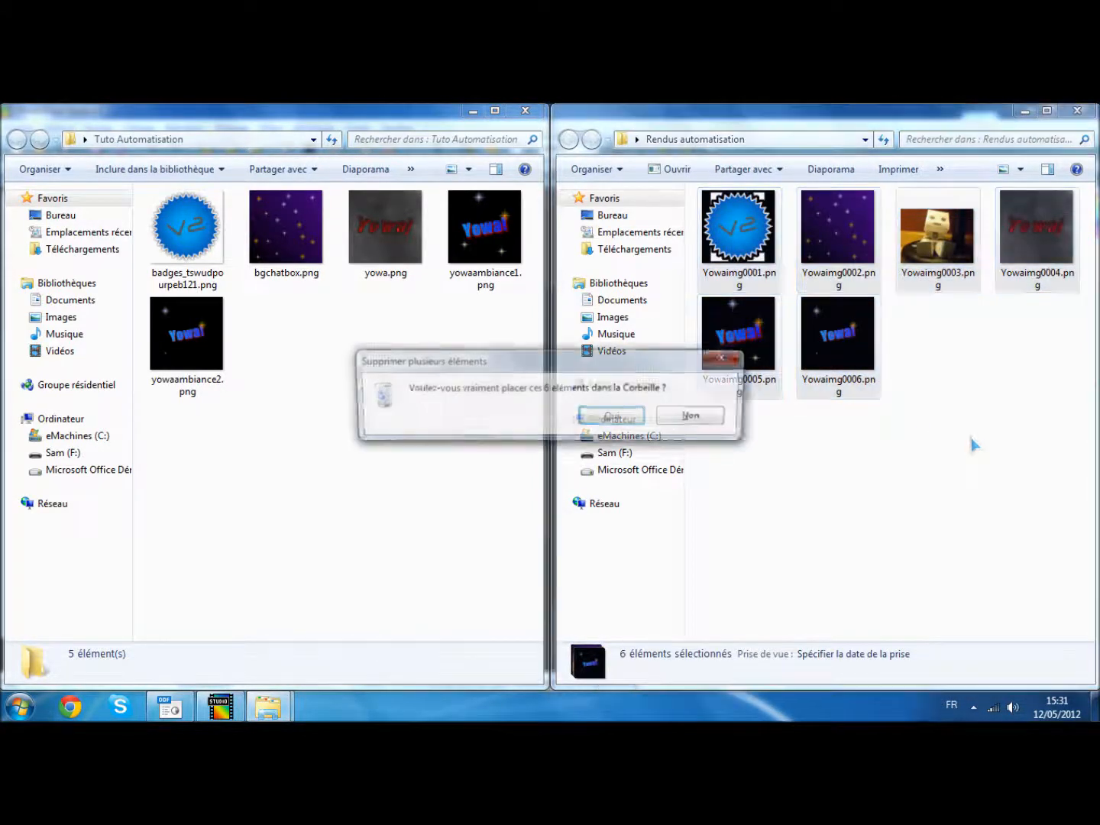
pyautogui.press('Return')
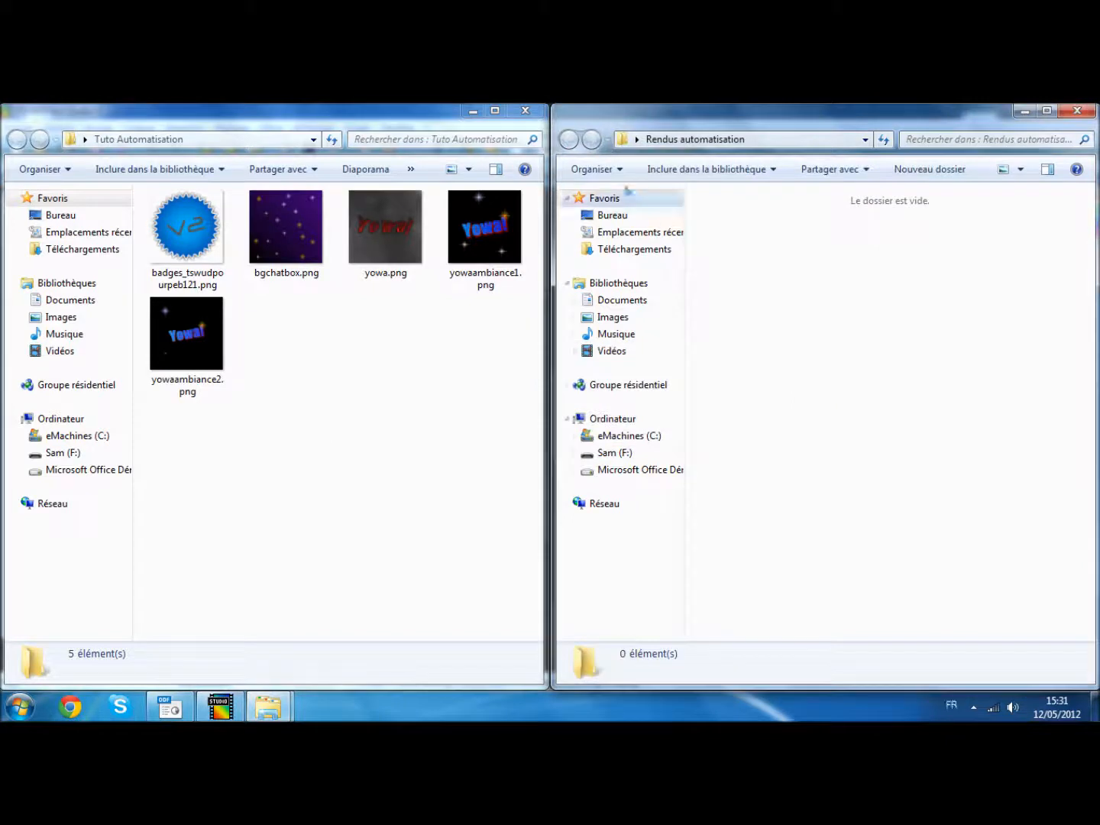
pyautogui.click(472, 111)
pyautogui.click(1024, 111)
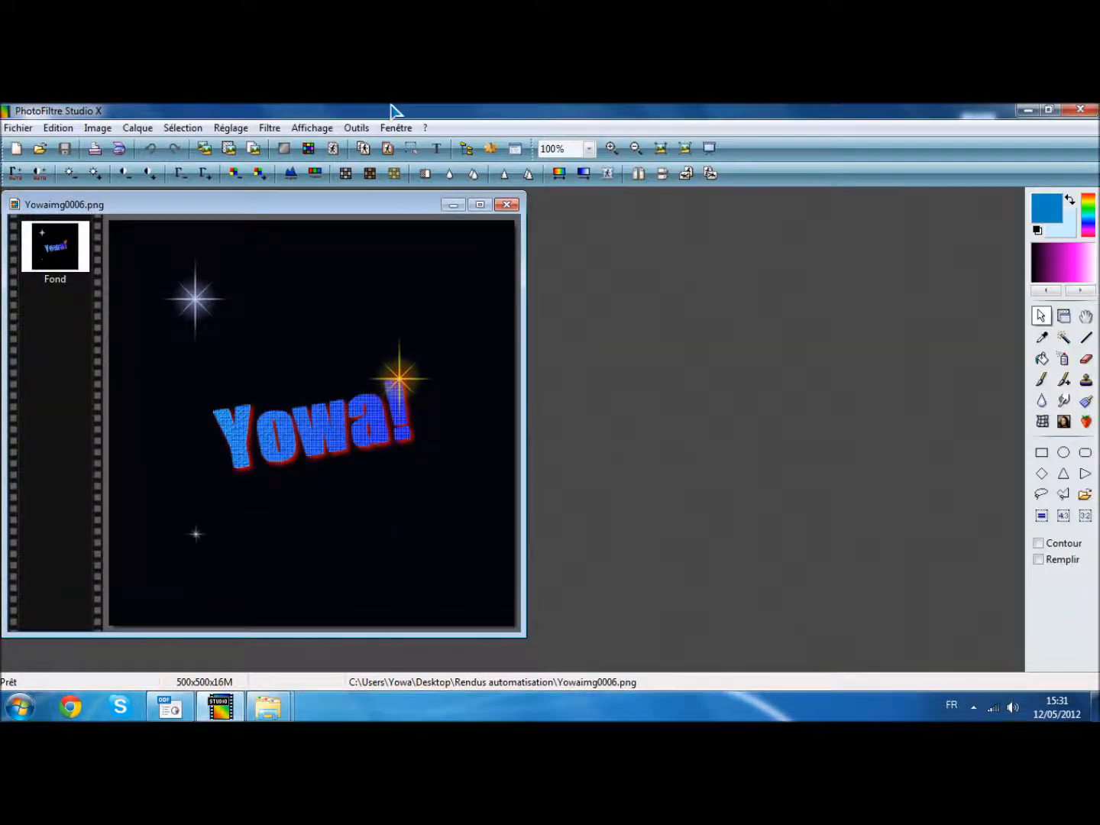
# Reopen the Automatisation tool and set the output image size to 50 x 50 pixels
pyautogui.click(357, 128)
pyautogui.click(367, 162)
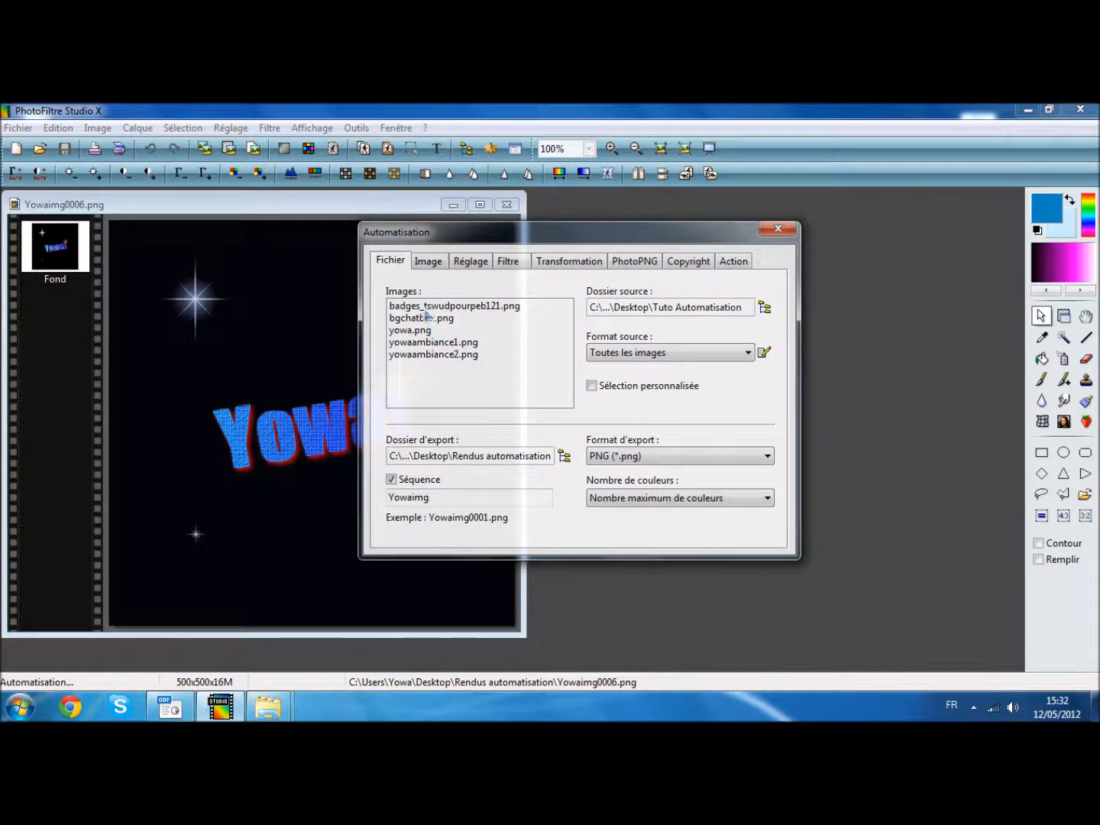
pyautogui.click(434, 262)
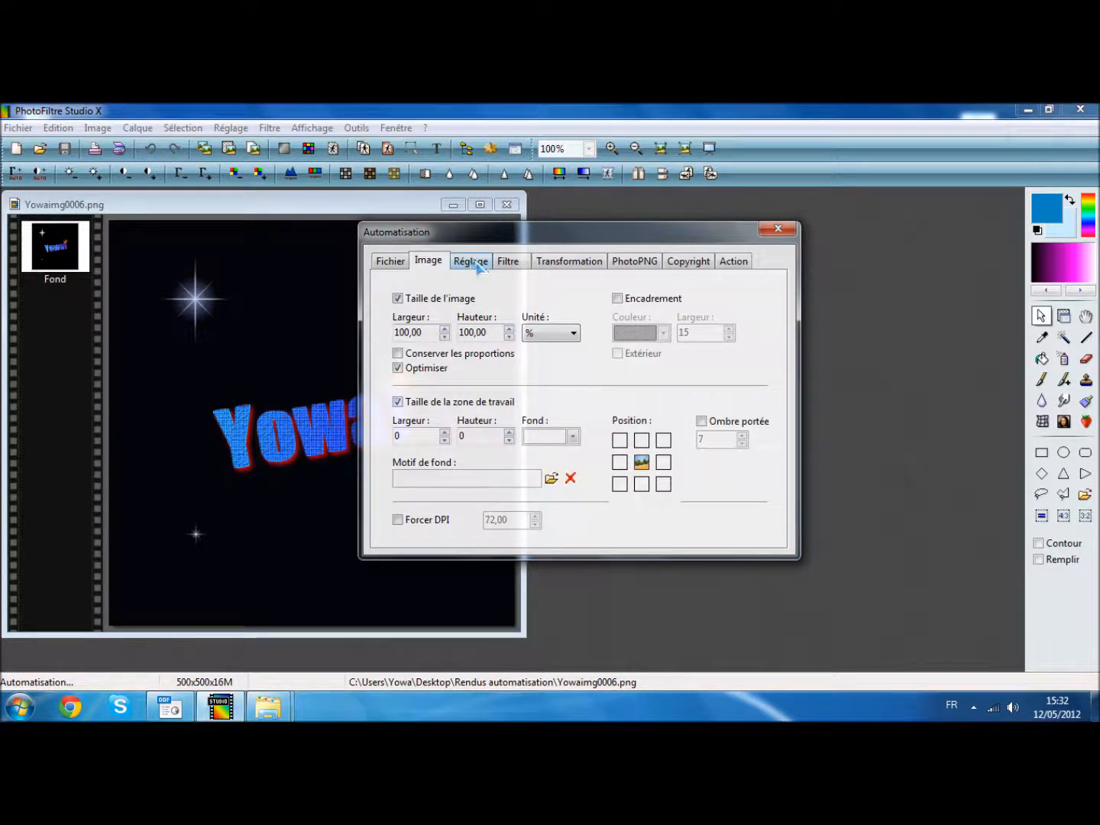
pyautogui.click(539, 337)
pyautogui.click(540, 351)
pyautogui.moveTo(417, 337); pyautogui.dragTo(303, 315)
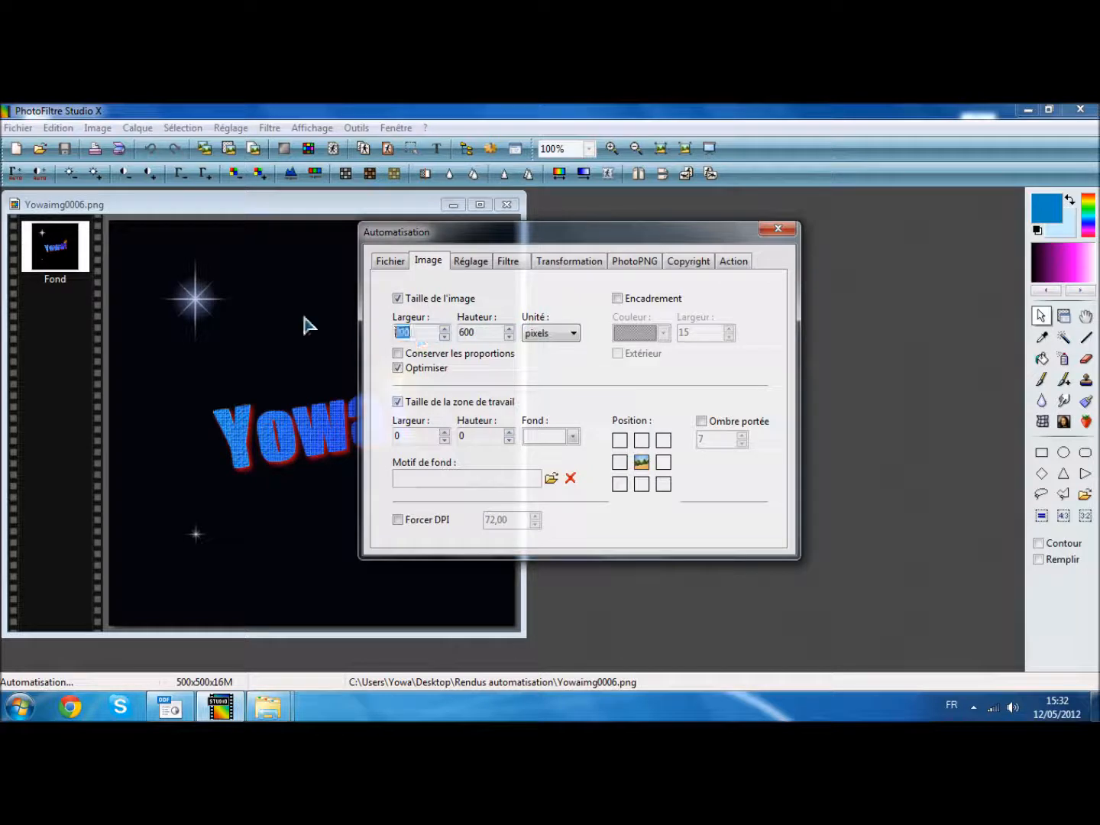
pyautogui.write('50')
pyautogui.press('BackSpace')
pyautogui.press('BackSpace')
pyautogui.press('BackSpace')
pyautogui.write('50')
# Set the opacity of the blue coloured filter (Filtre coloré) to 89%
pyautogui.click(471, 262)
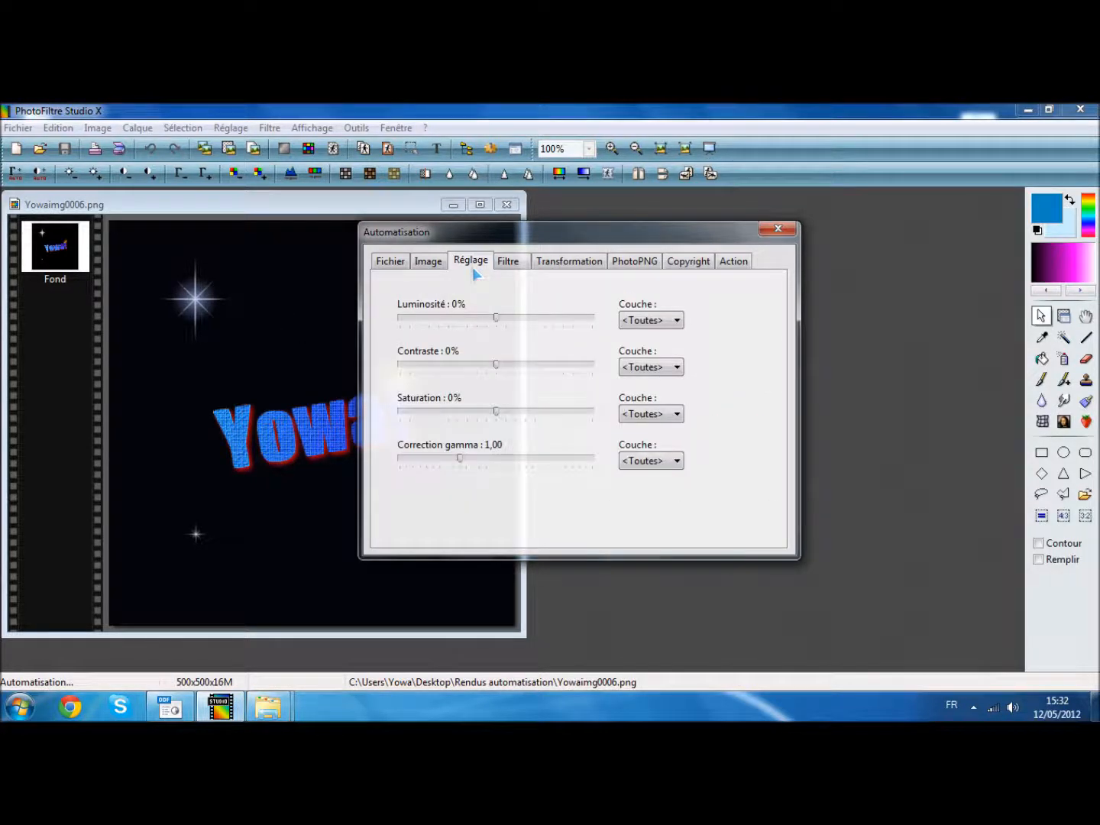
pyautogui.click(523, 262)
pyautogui.moveTo(411, 472); pyautogui.dragTo(572, 473)
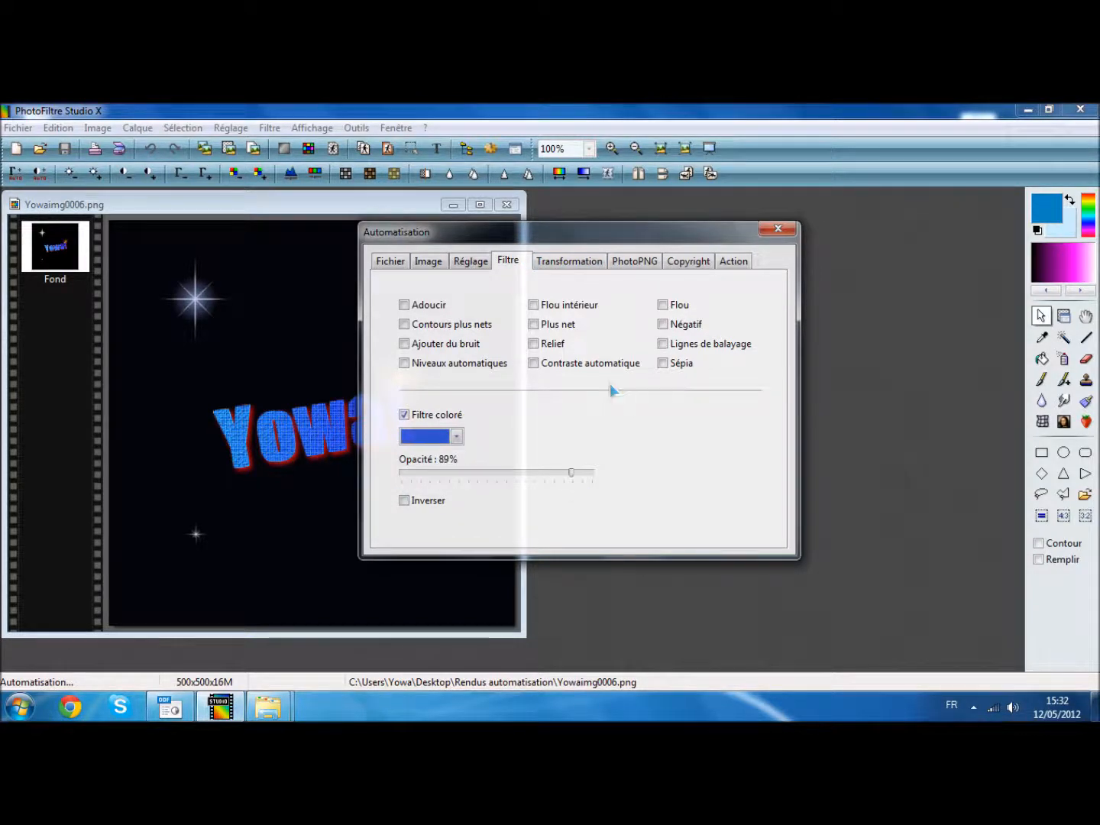
# Go through the transformation, PhotoPNG and copyright options unchanged, then run the automation on the source folder
pyautogui.click(571, 264)
pyautogui.click(649, 262)
pyautogui.click(687, 261)
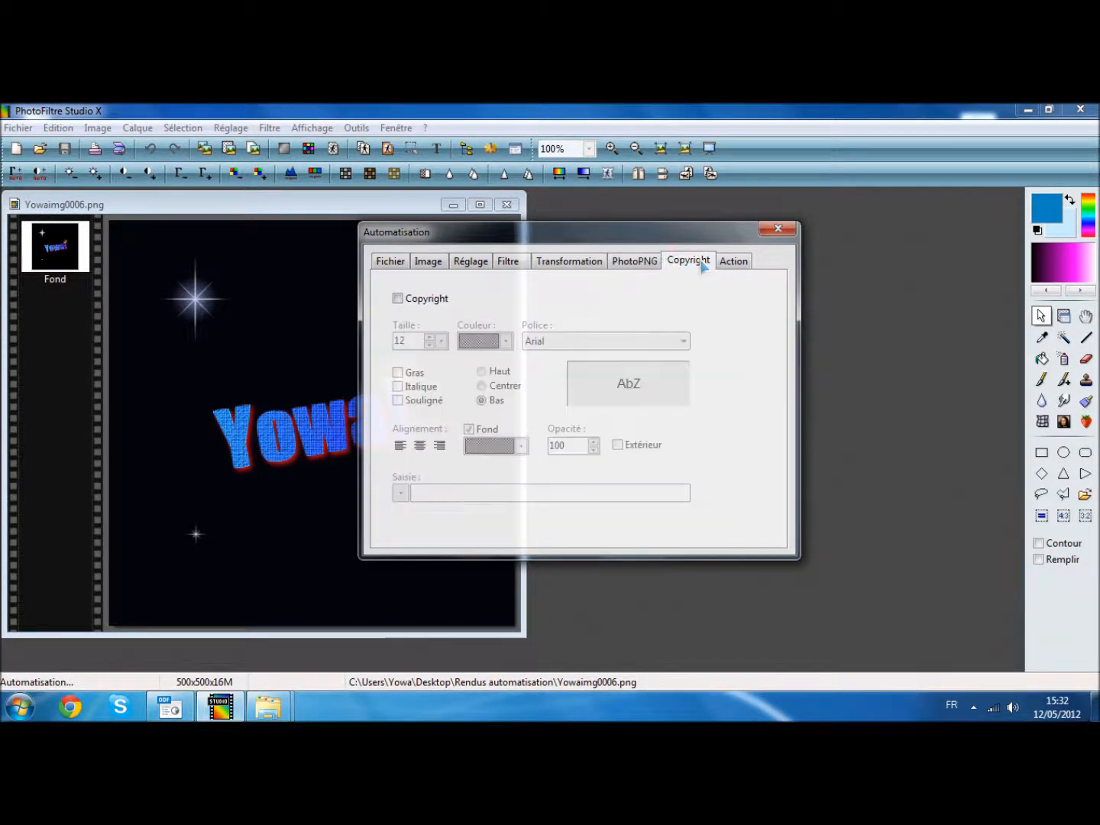
pyautogui.click(733, 261)
pyautogui.click(654, 524)
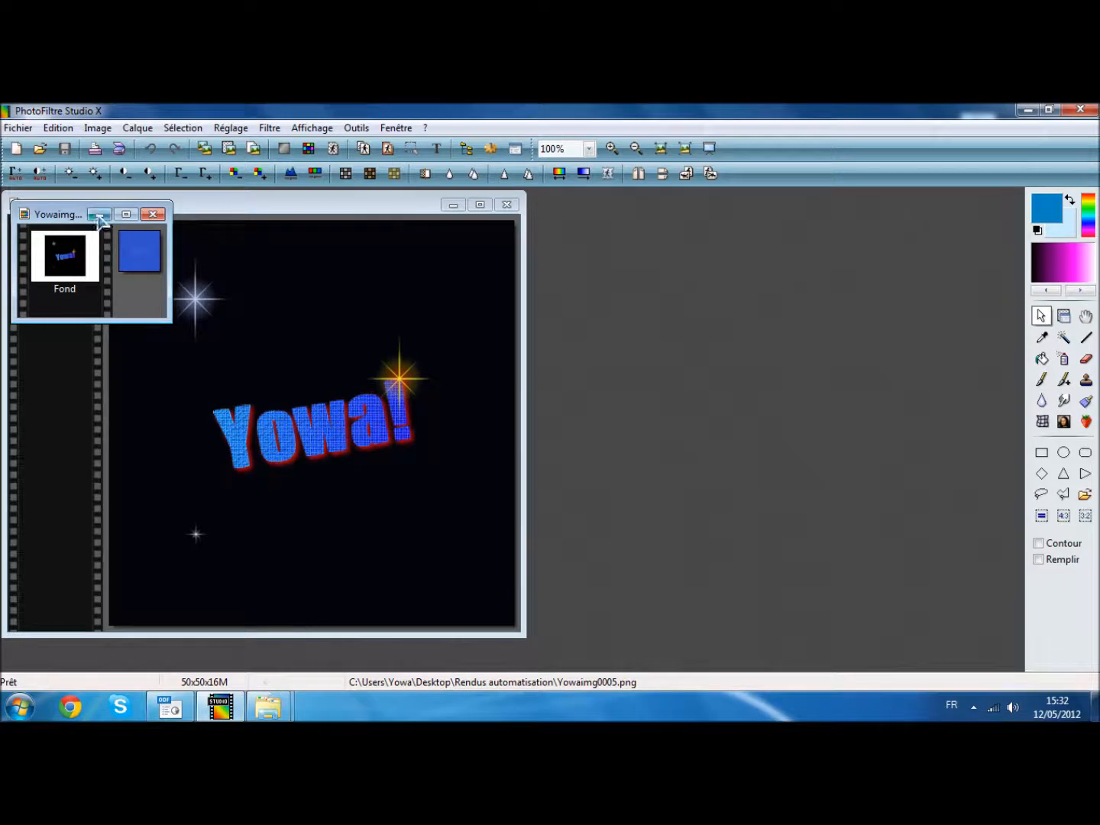
# Check the newly exported images in the Rendus automatisation folder and return to PhotoFiltre Studio X
pyautogui.moveTo(272, 707)
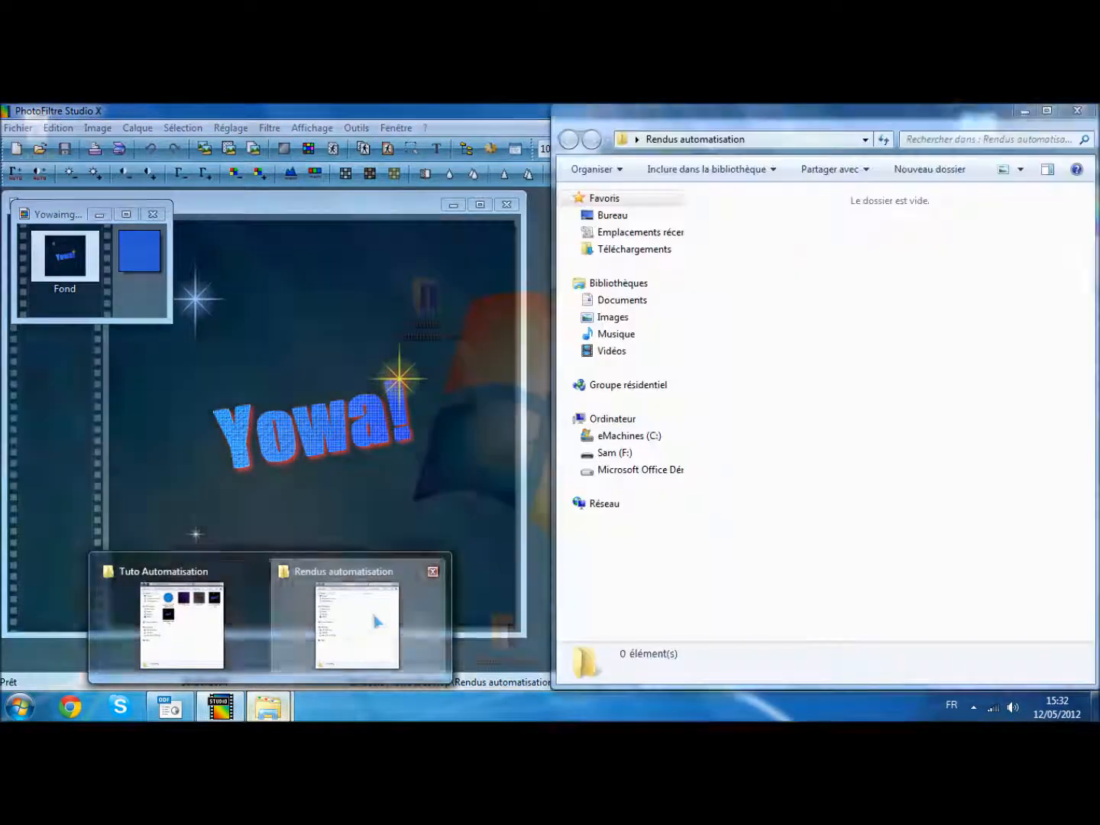
pyautogui.click(372, 622)
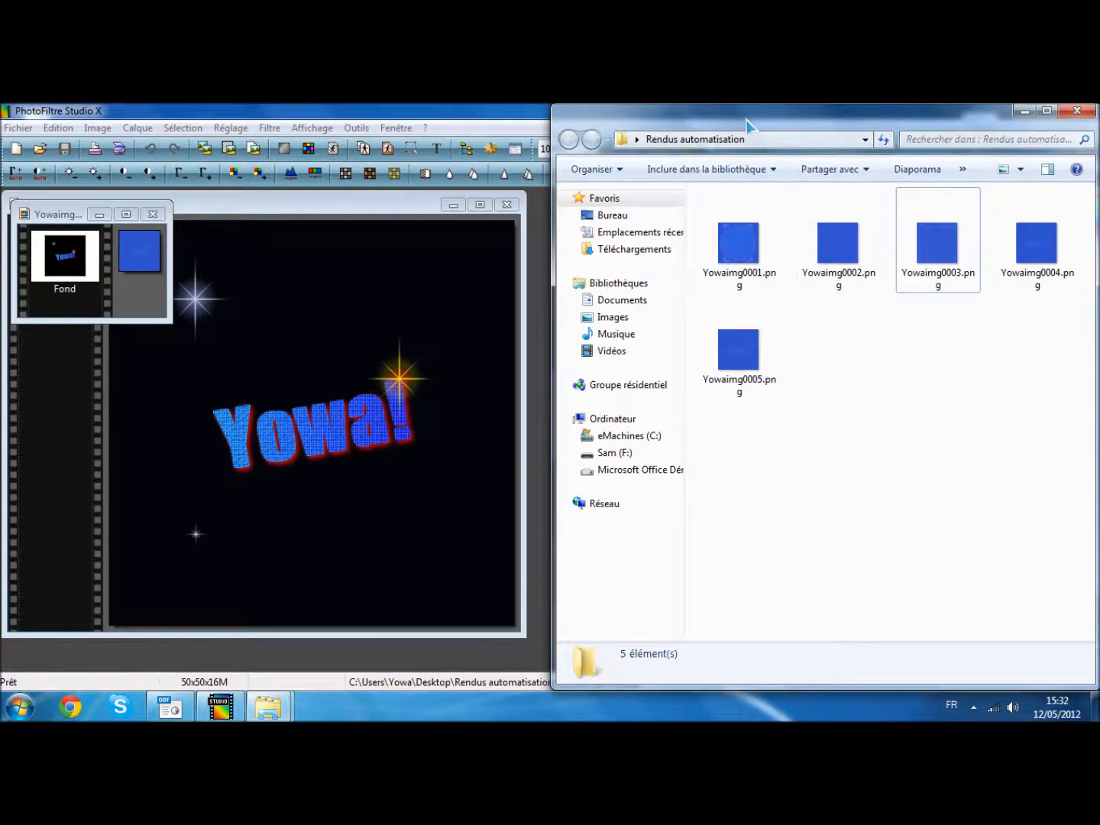
pyautogui.click(1023, 116)
# Reopen the Automatisation tool and set the coloured filter's opacity to 39%
pyautogui.click(396, 127)
pyautogui.moveTo(356, 130)
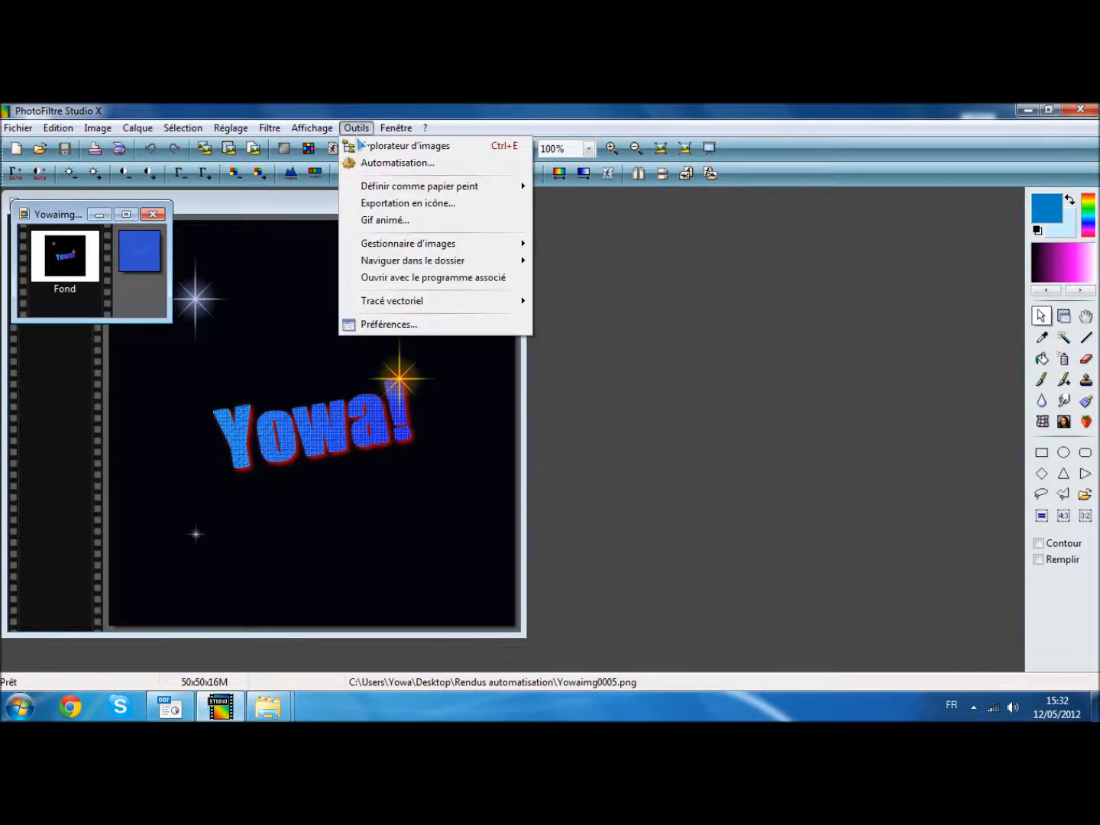
pyautogui.click(393, 162)
pyautogui.click(648, 263)
pyautogui.click(567, 262)
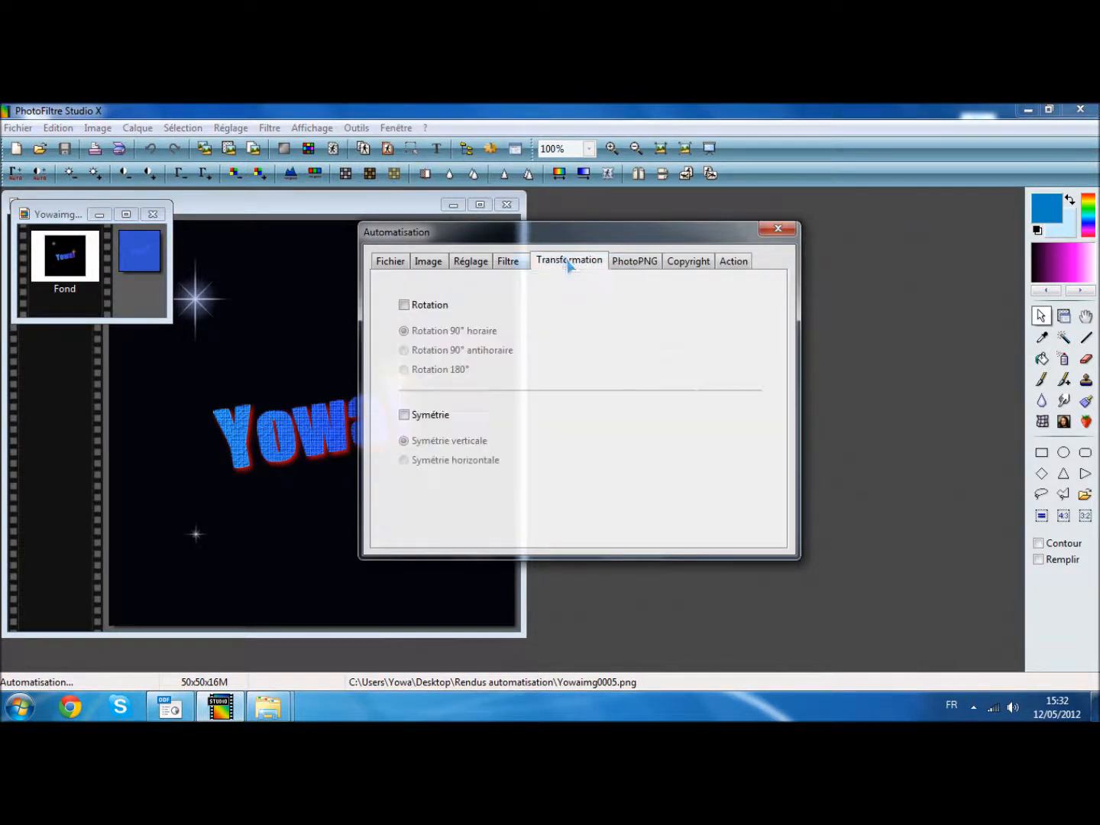
pyautogui.click(514, 264)
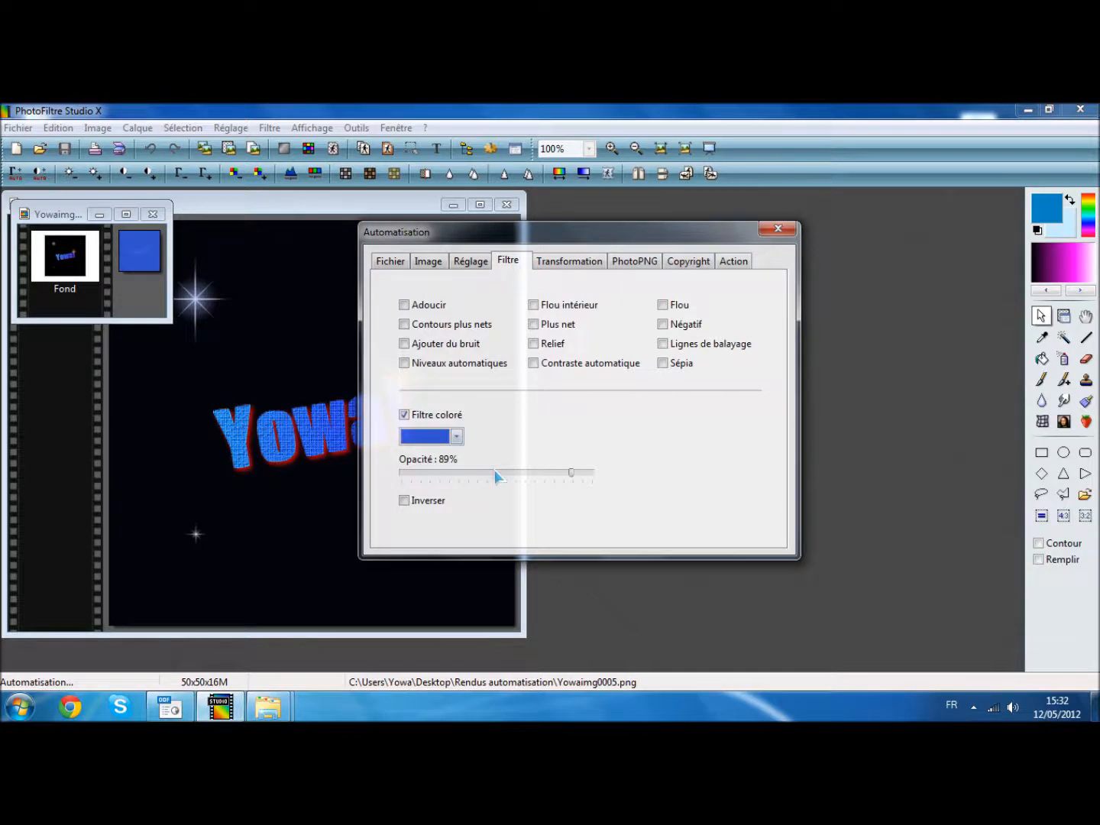
# Rerun the automation with the new filter opacity and close the Automatisation dialog
pyautogui.click(735, 262)
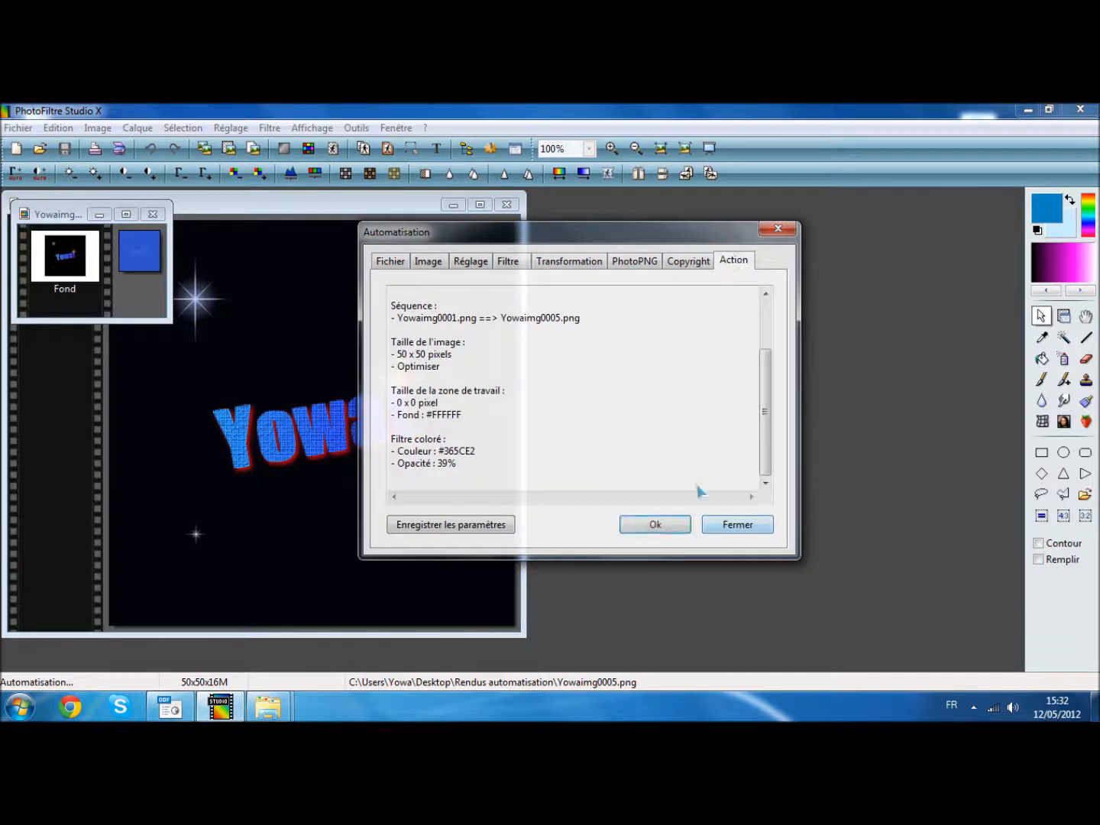
pyautogui.click(675, 525)
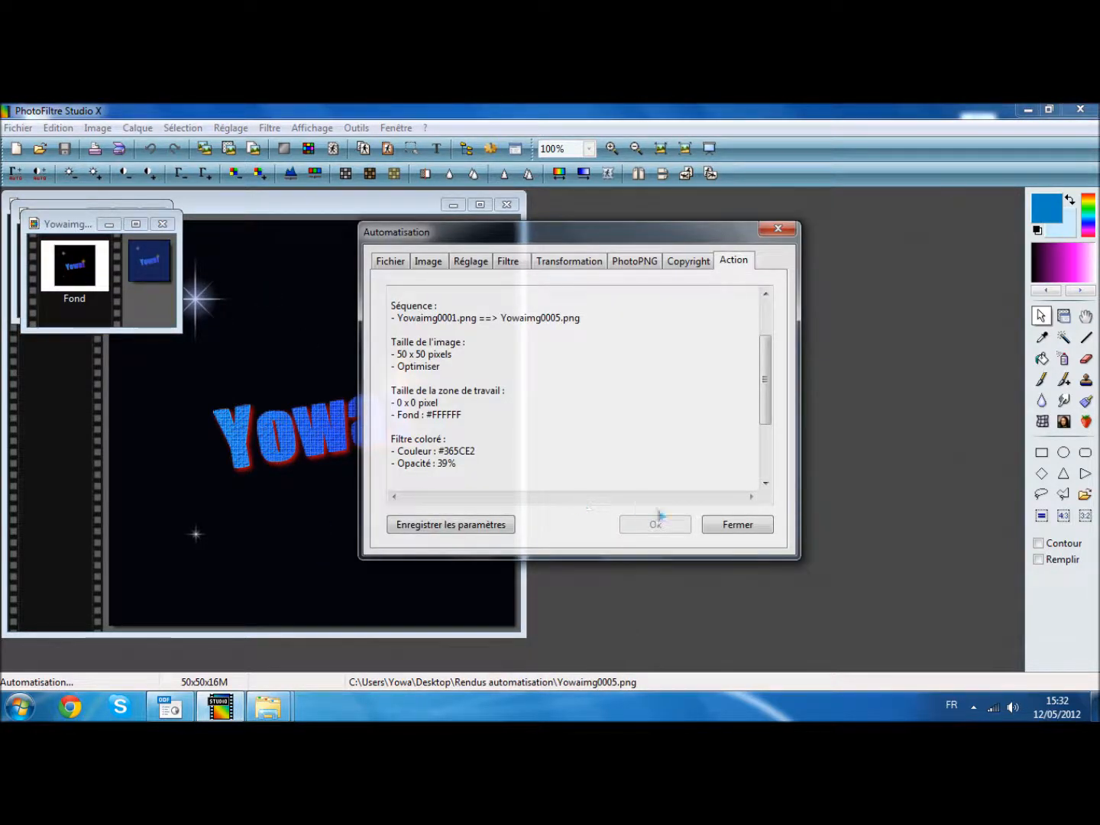
pyautogui.click(735, 525)
# Examine the details of the re-exported images in the Rendus automatisation folder, including Yowaimg0001.png and Yowaimg0004.png, and minimise the folder
pyautogui.moveTo(268, 706)
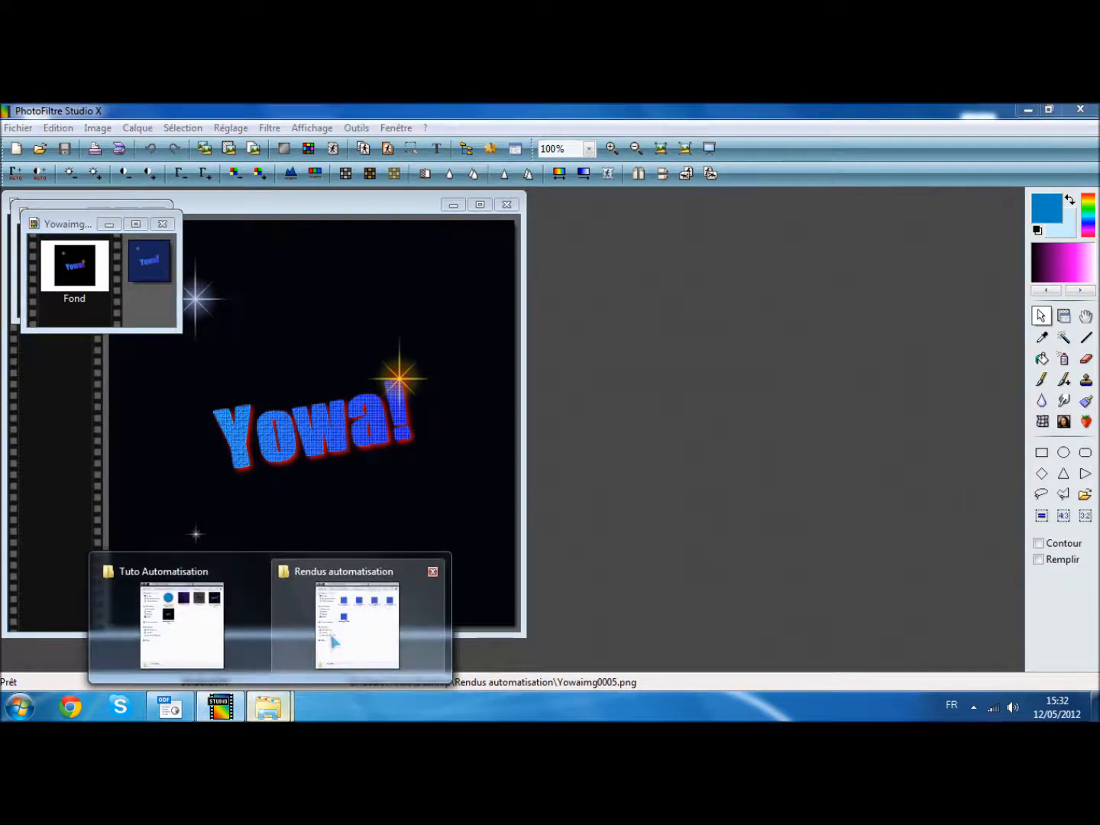
pyautogui.click(359, 622)
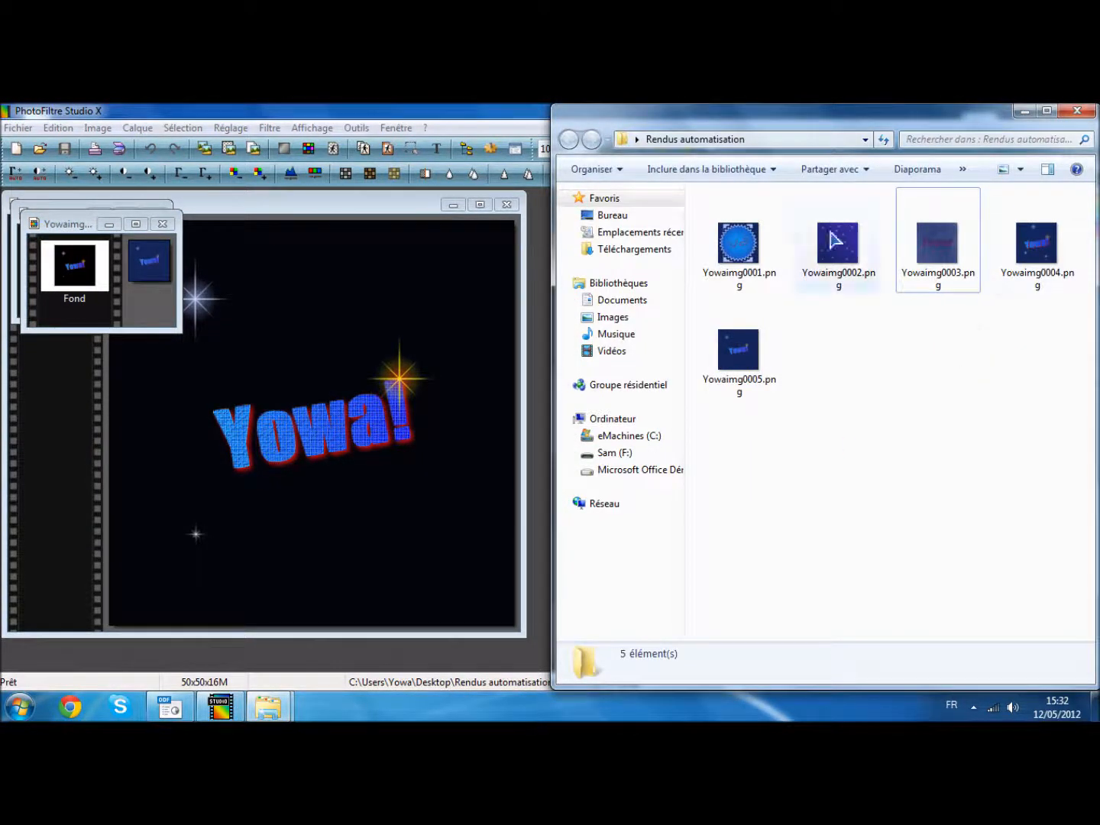
pyautogui.click(752, 258)
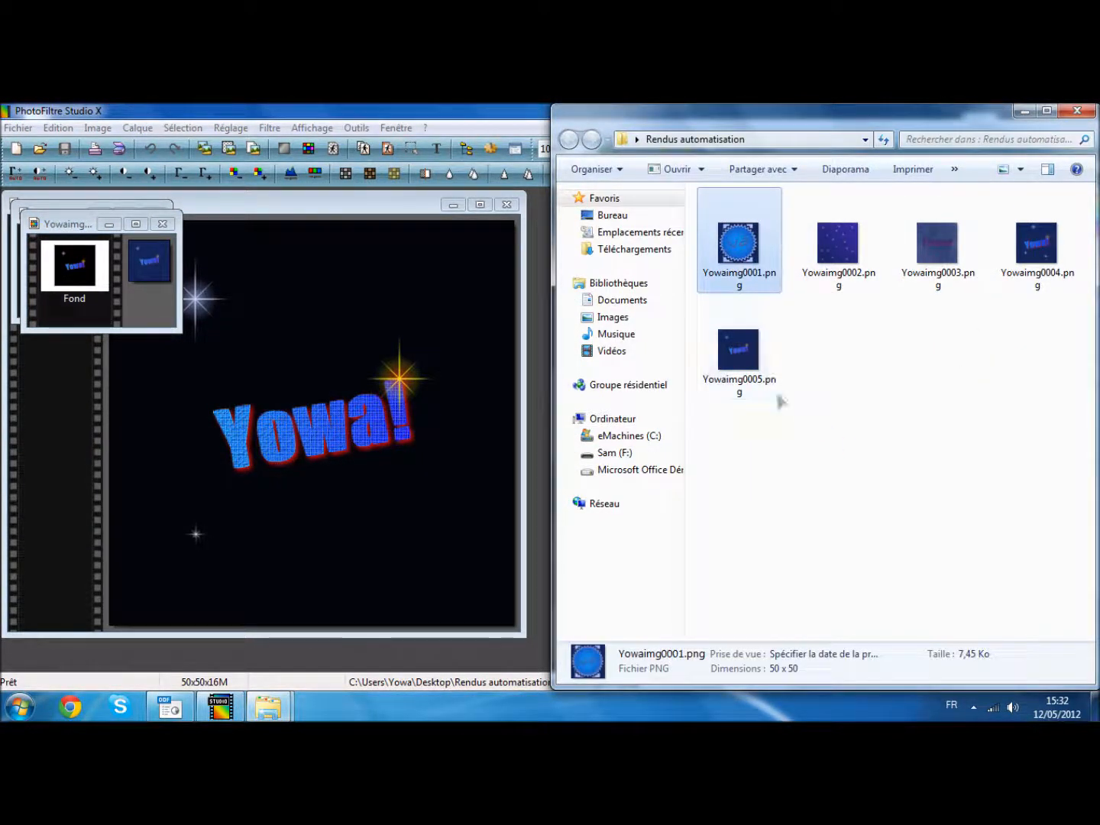
pyautogui.click(744, 355)
pyautogui.click(832, 232)
pyautogui.click(911, 417)
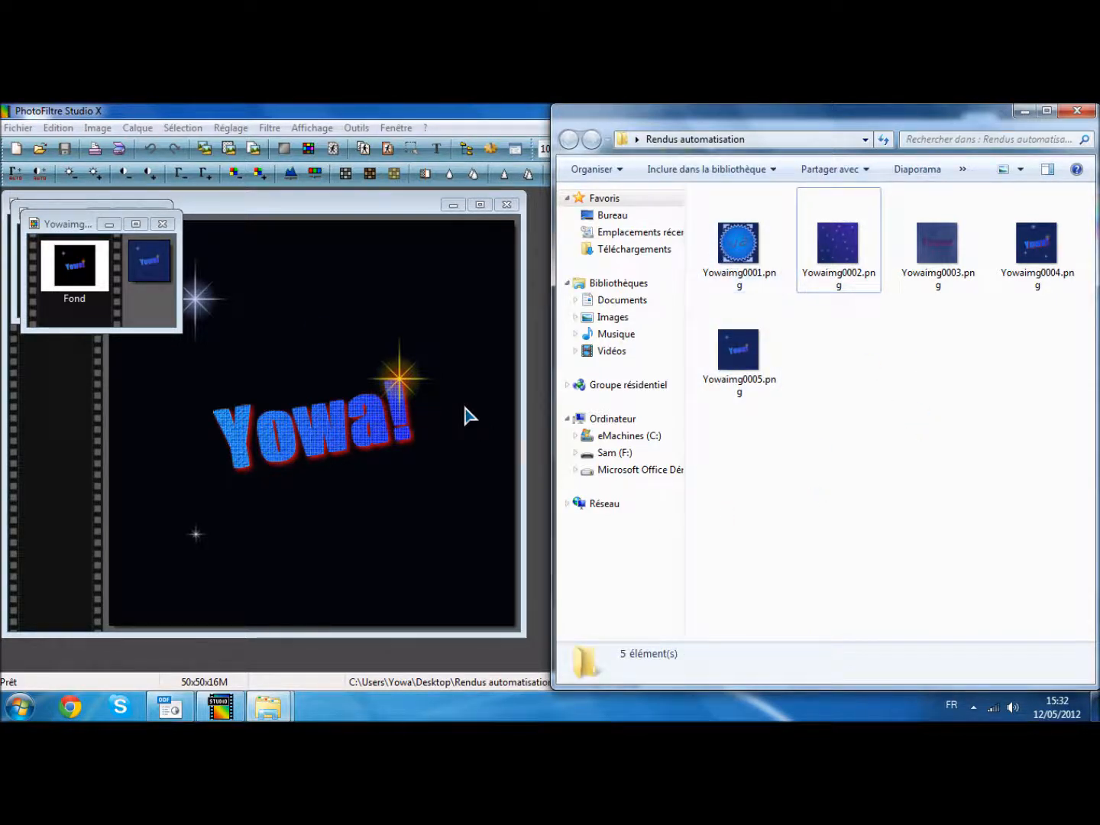
pyautogui.click(1023, 260)
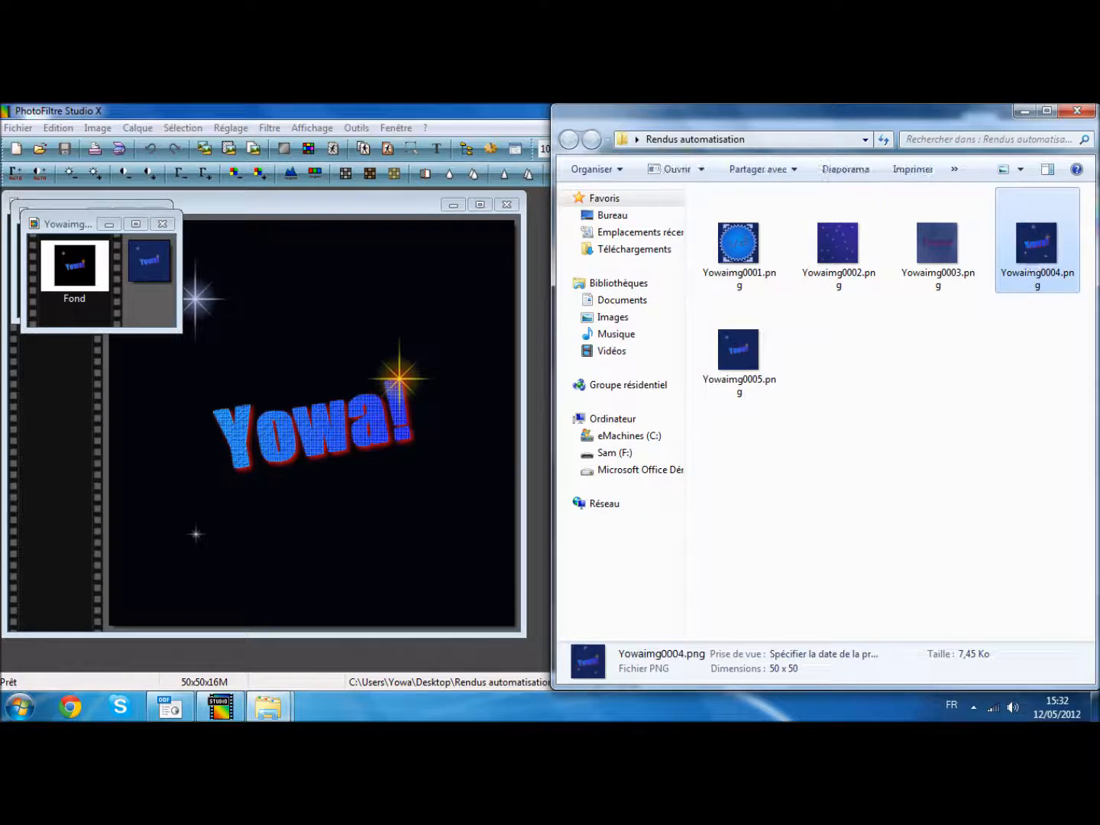
pyautogui.click(737, 252)
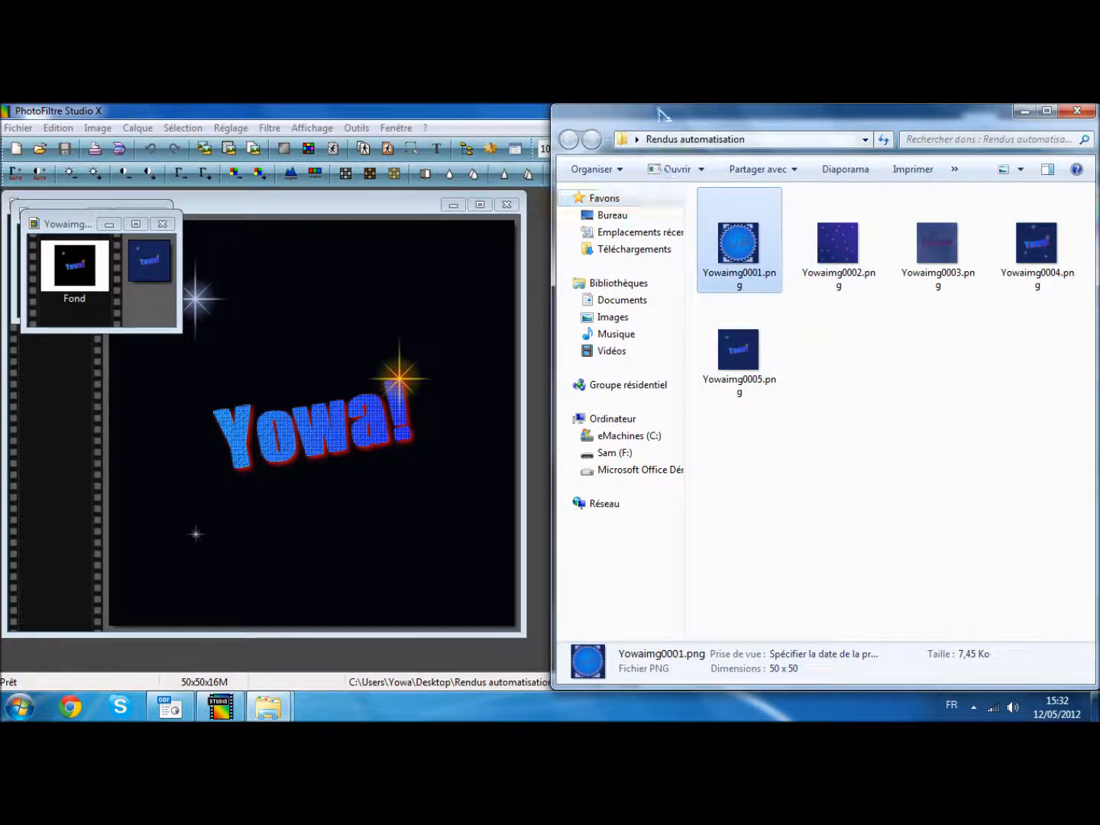
pyautogui.moveTo(664, 120); pyautogui.dragTo(1099, 347)
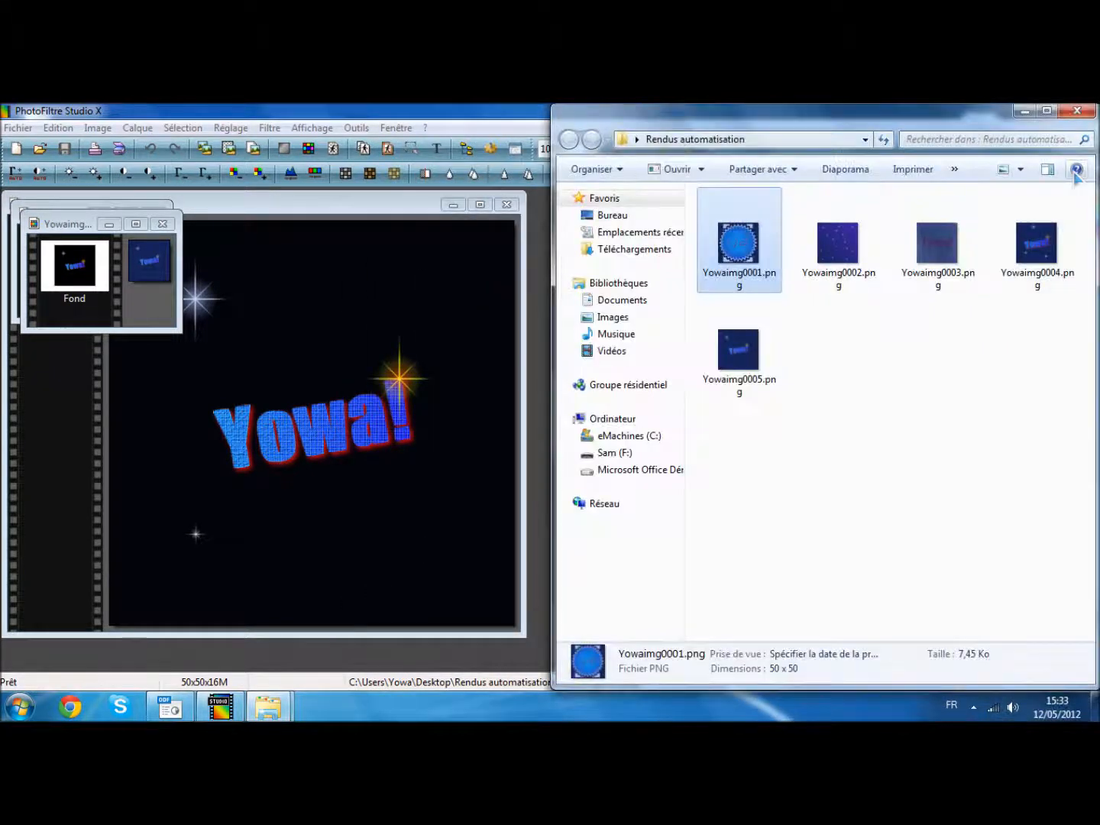
pyautogui.click(1026, 110)
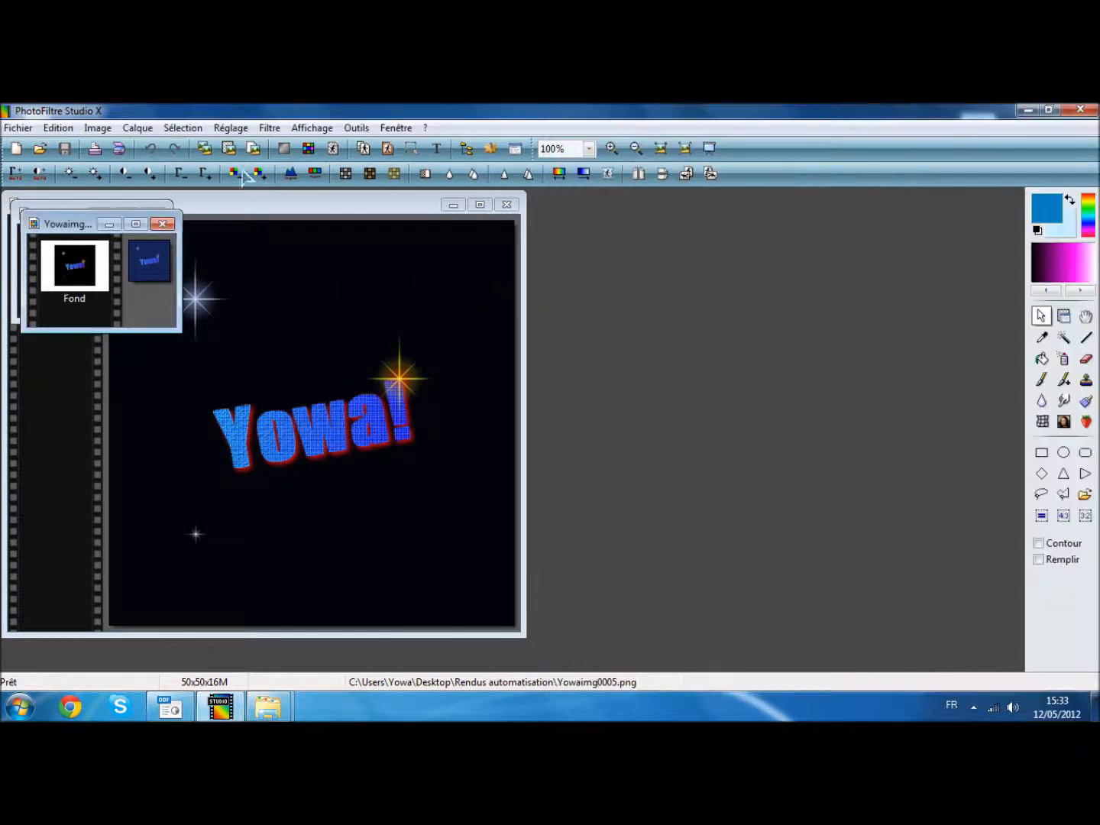
# Close the open exported images in PhotoFiltre Studio X and reopen the Automatisation dialog
pyautogui.click(162, 223)
pyautogui.click(508, 205)
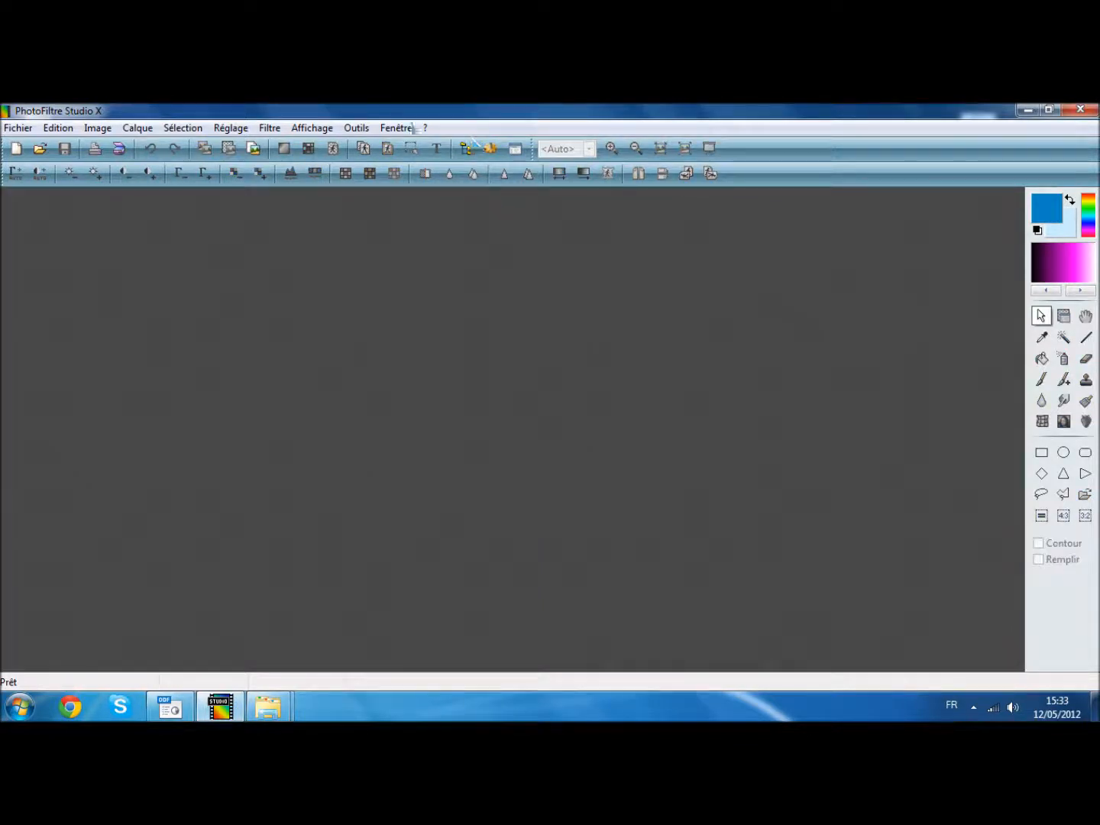
pyautogui.click(365, 128)
pyautogui.click(397, 162)
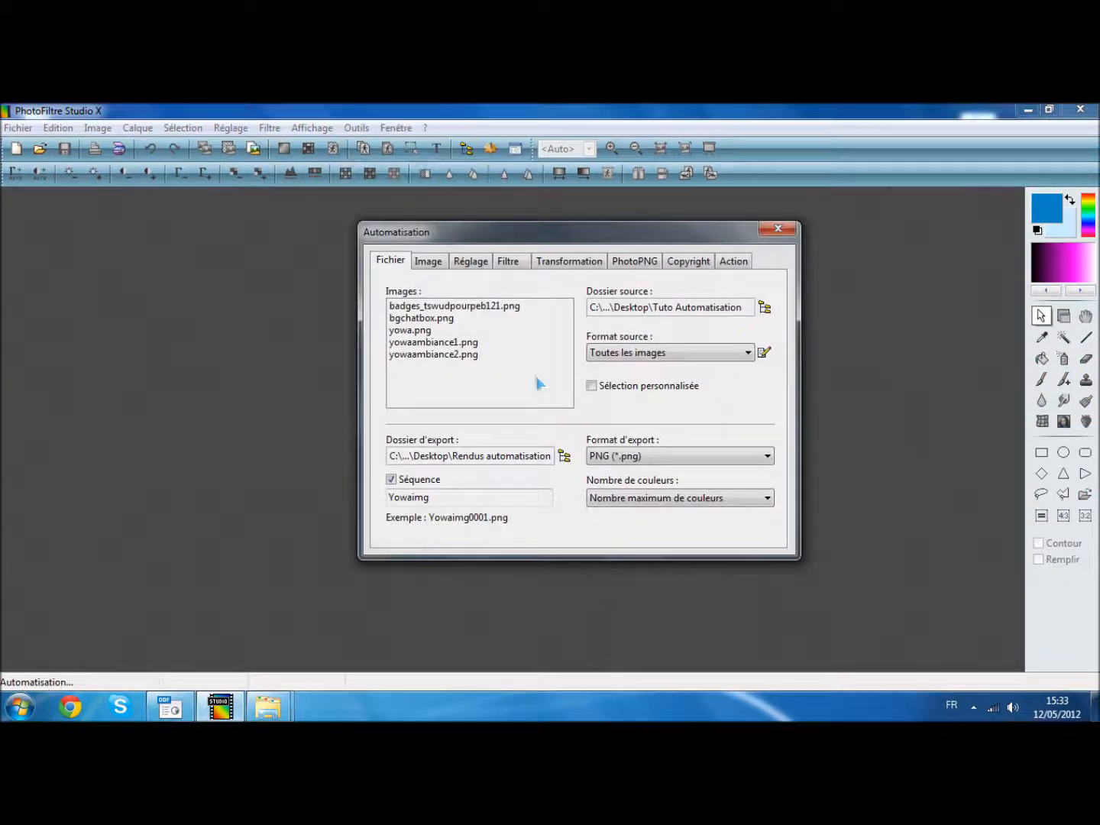
pyautogui.moveTo(469, 237); pyautogui.dragTo(447, 248)
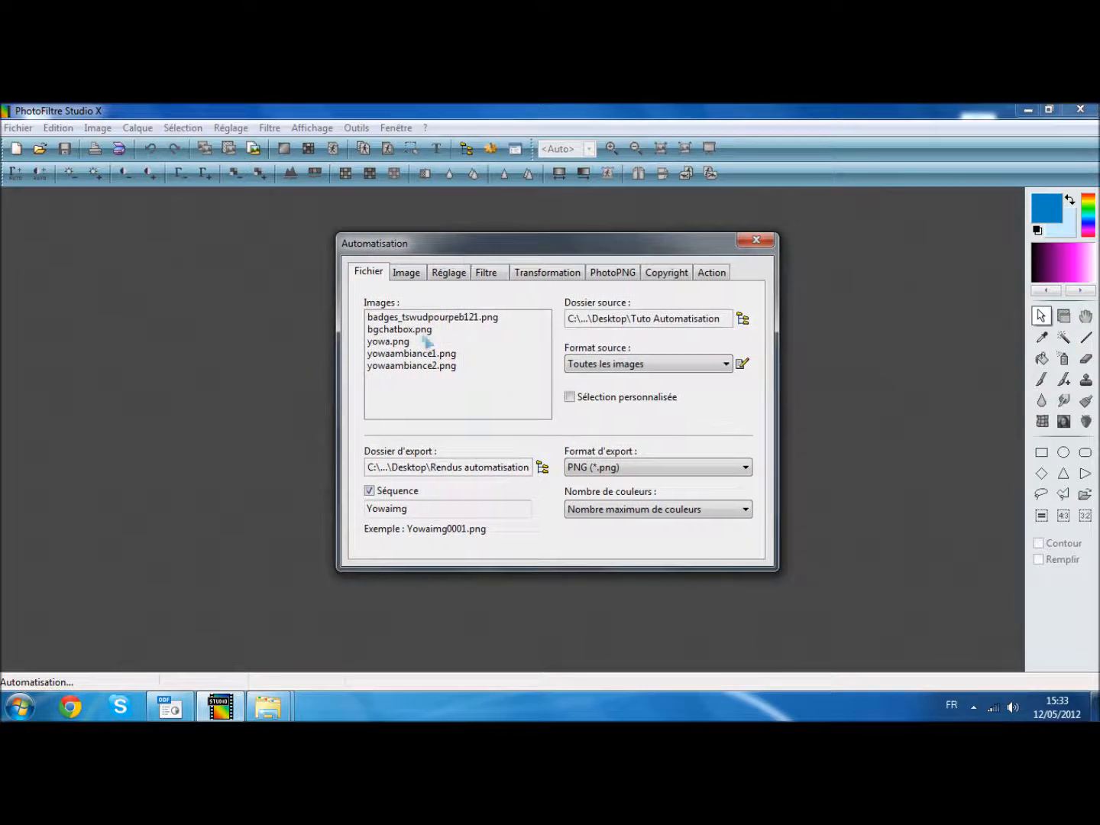
# Review the current automation settings and set the export format to GIF (*.gif)
pyautogui.click(411, 275)
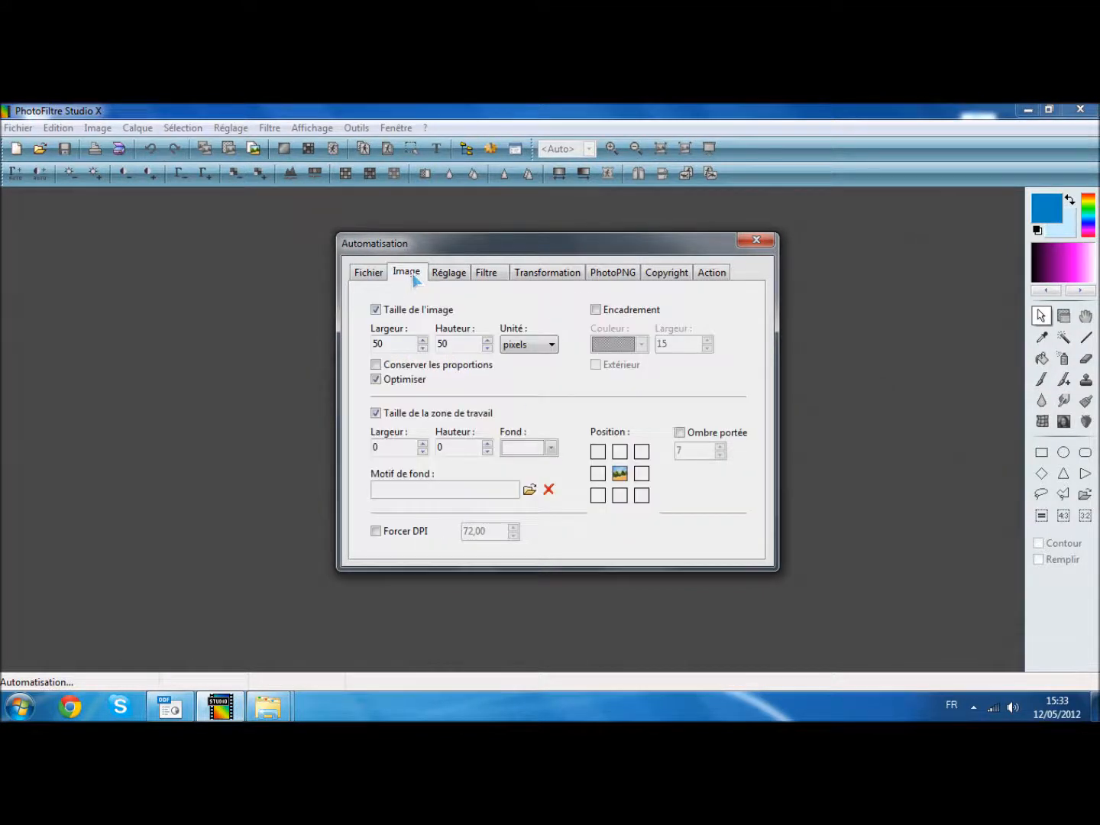
pyautogui.click(447, 275)
pyautogui.click(484, 273)
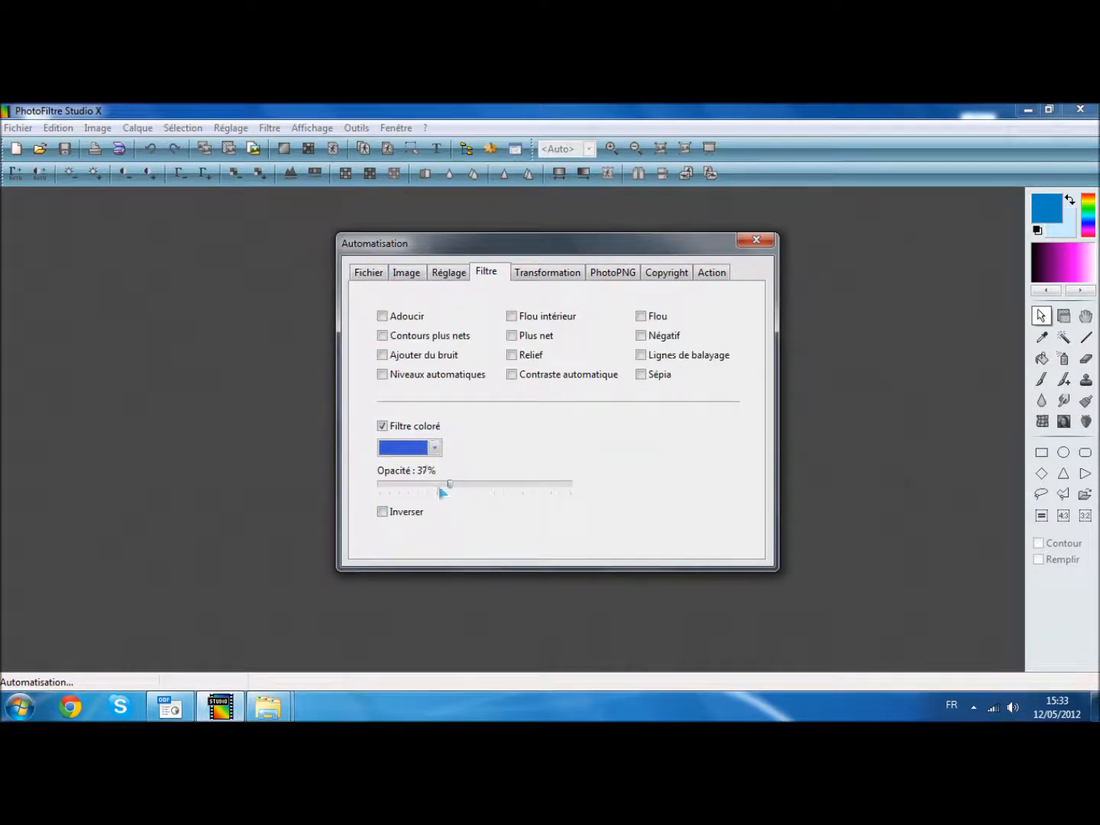
pyautogui.click(413, 281)
pyautogui.click(449, 275)
pyautogui.click(374, 275)
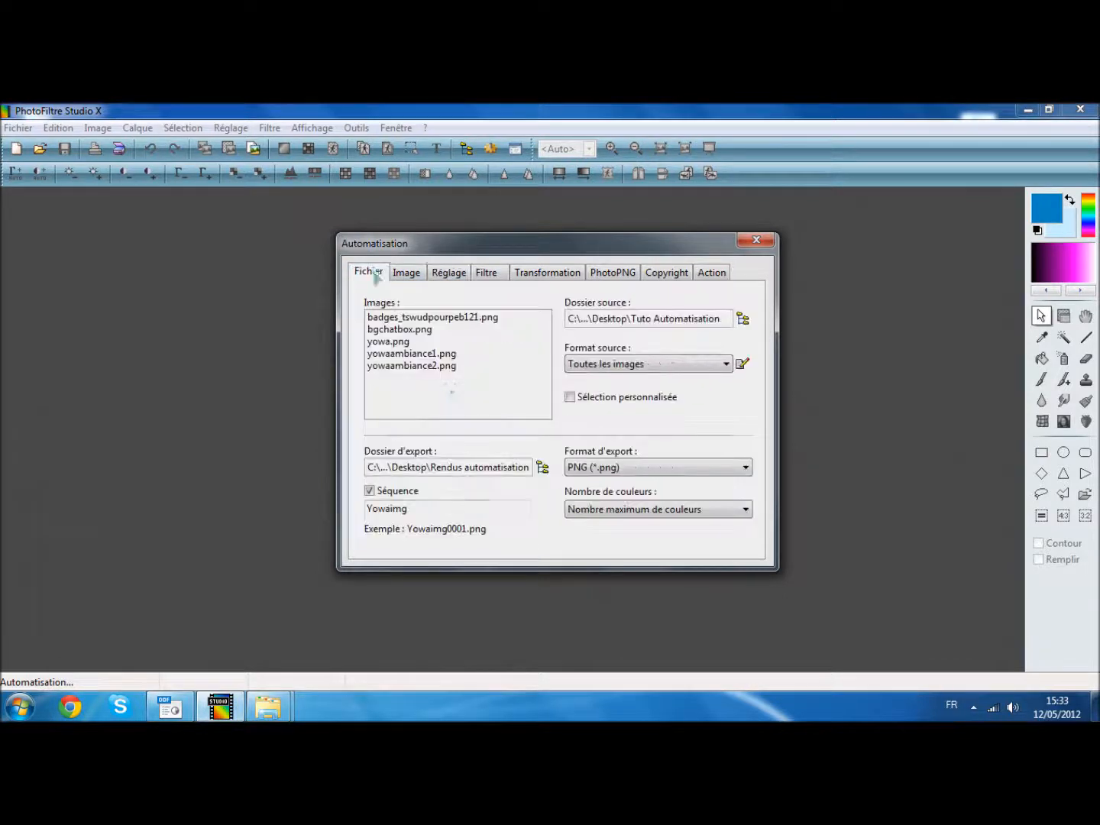
pyautogui.click(590, 468)
pyautogui.click(596, 508)
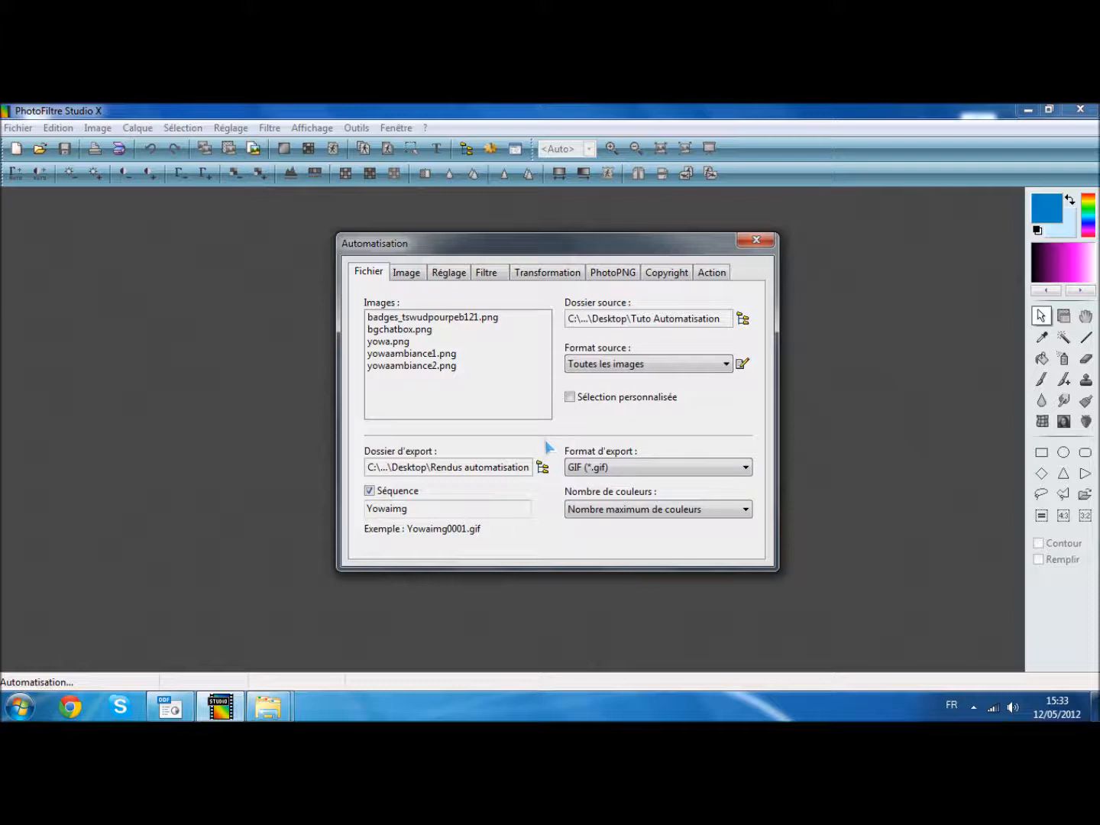
# Run the automation for the GIF export and close the Automatisation dialog
pyautogui.click(698, 275)
pyautogui.click(658, 538)
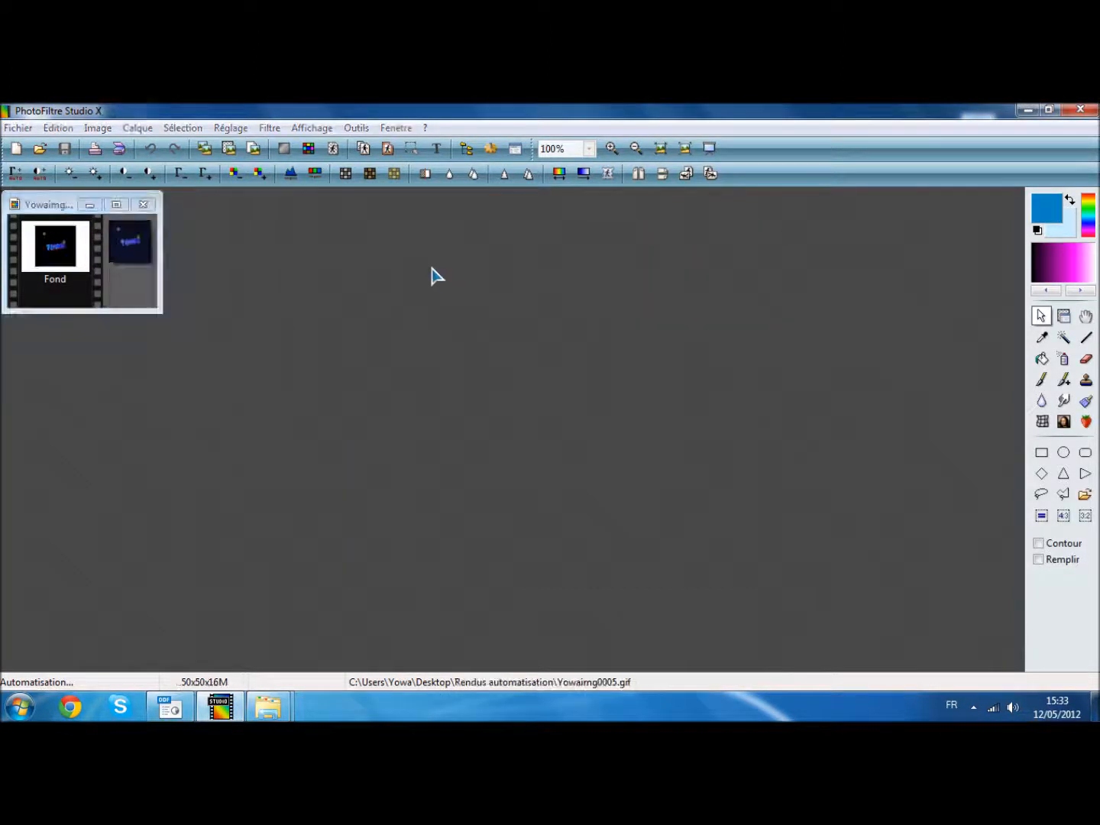
pyautogui.click(714, 536)
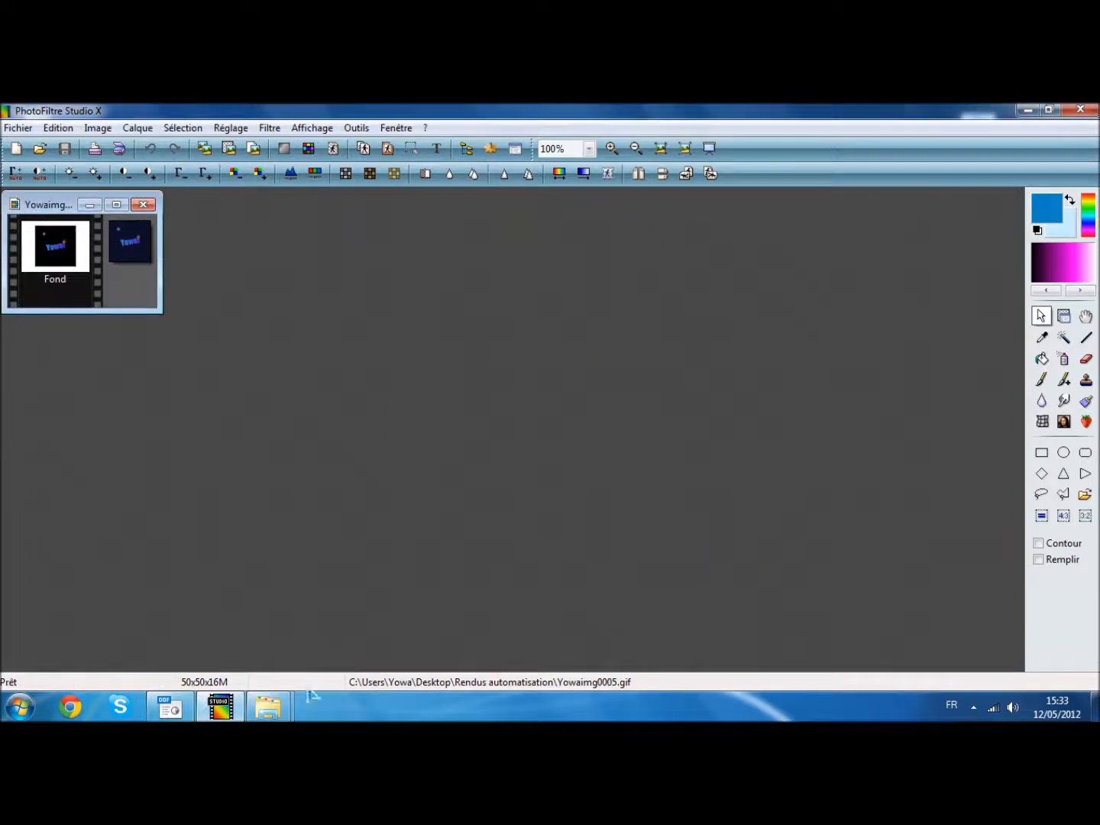
# Bring up the Rendus automatisation folder and launch UnFREEz v2.1, placing its window beside the folder
pyautogui.press('super+d')
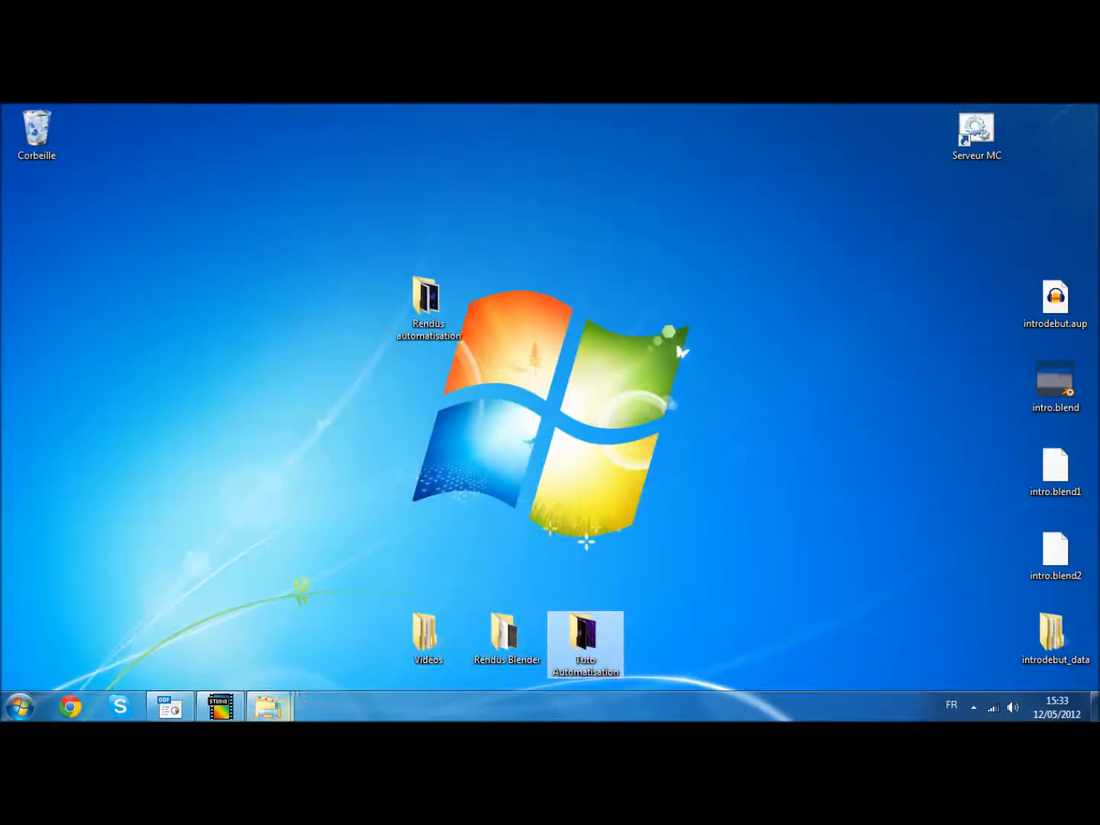
pyautogui.moveTo(270, 706)
pyautogui.click(314, 667)
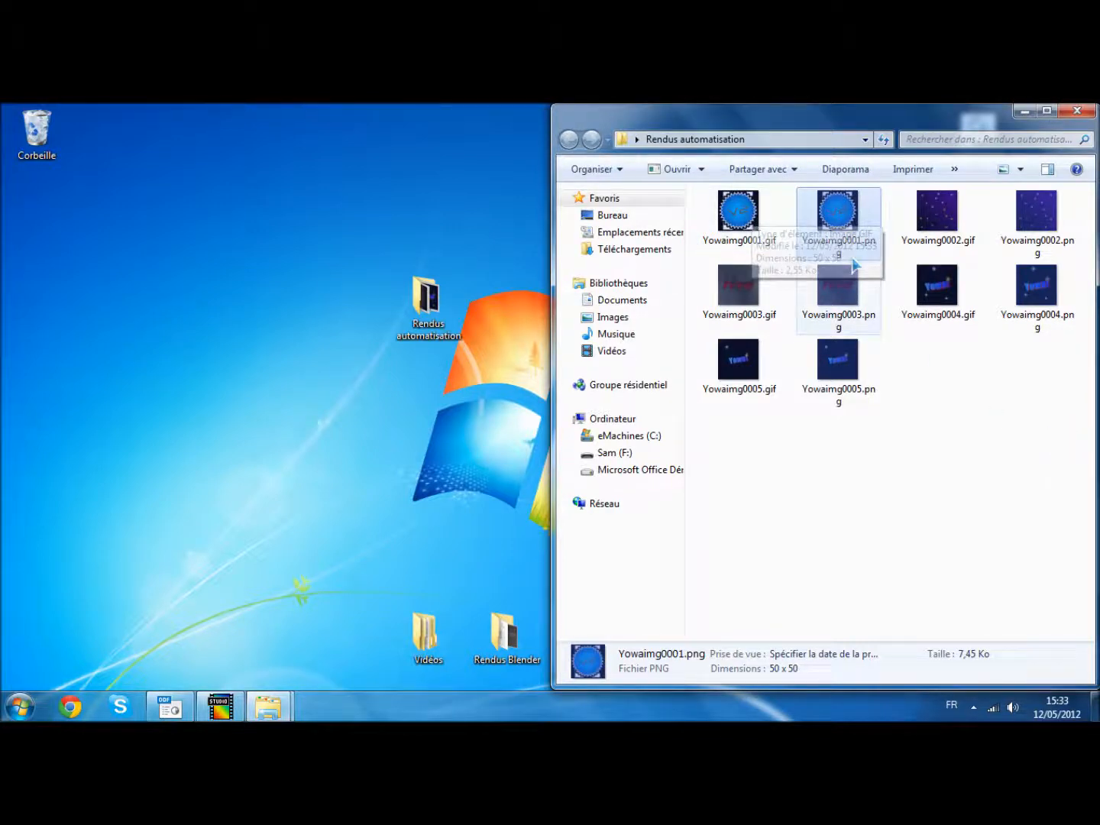
pyautogui.click(19, 704)
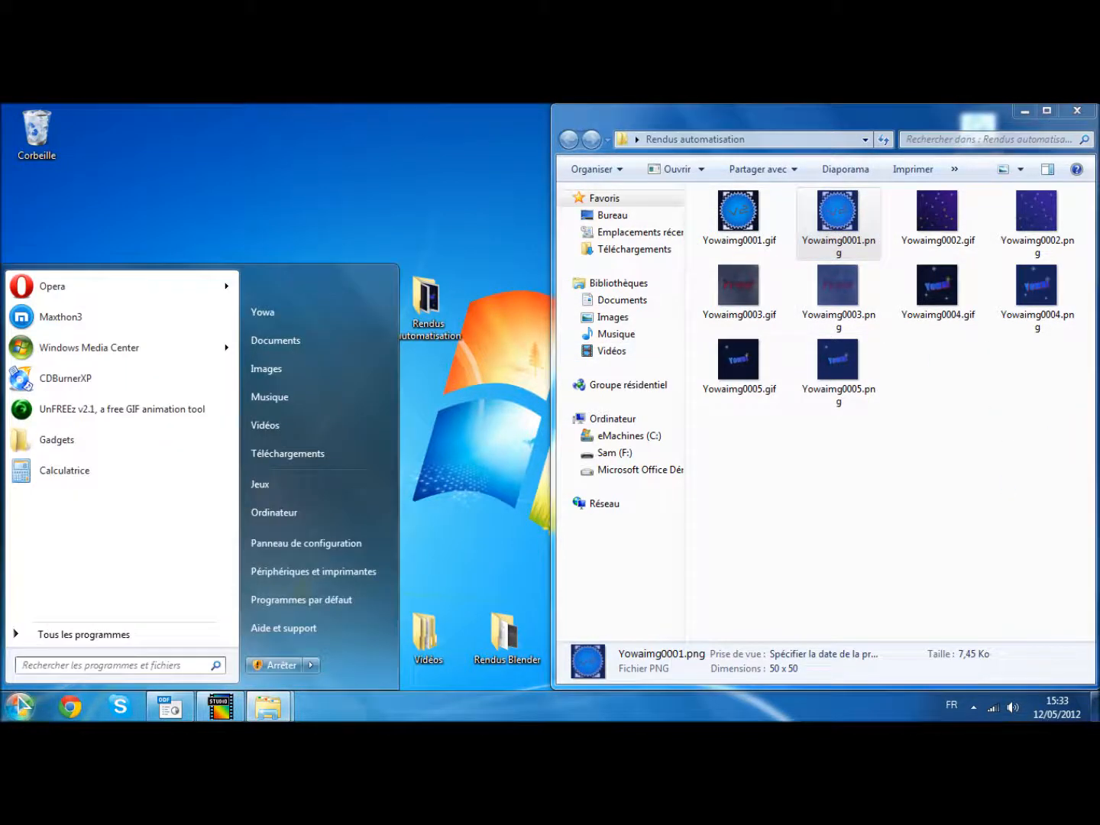
pyautogui.click(115, 410)
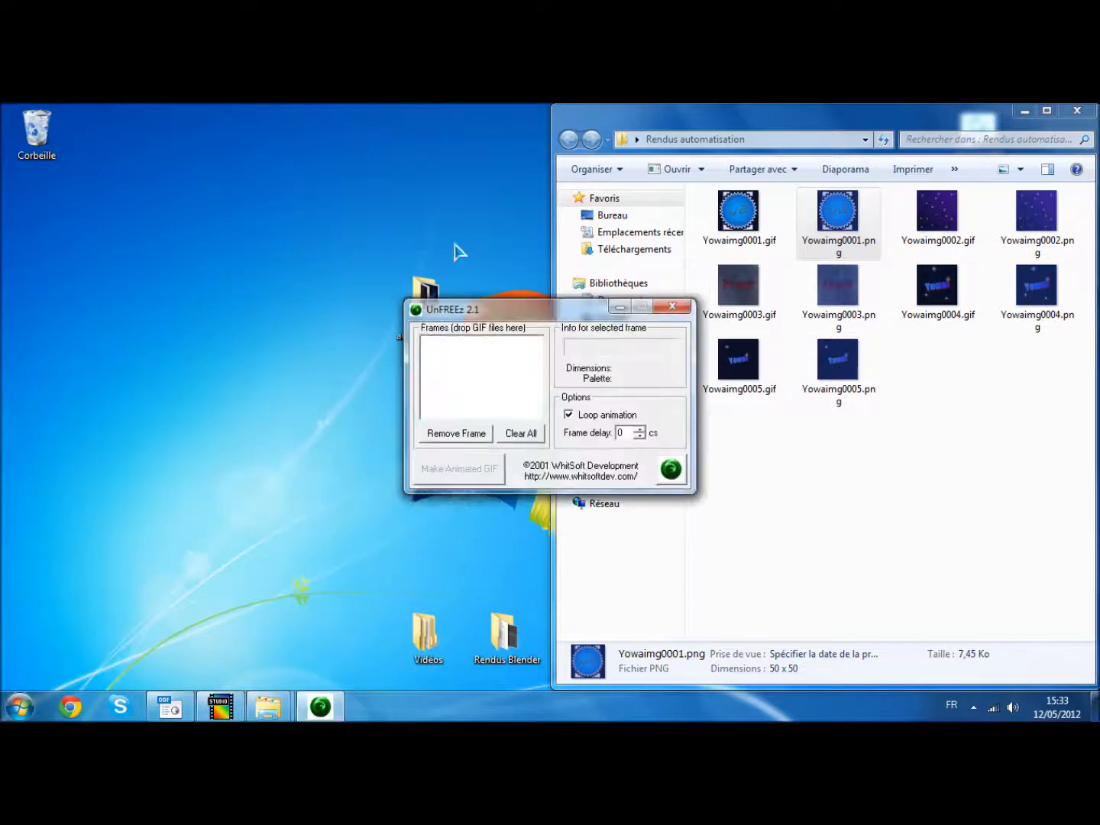
pyautogui.moveTo(467, 310); pyautogui.dragTo(225, 319)
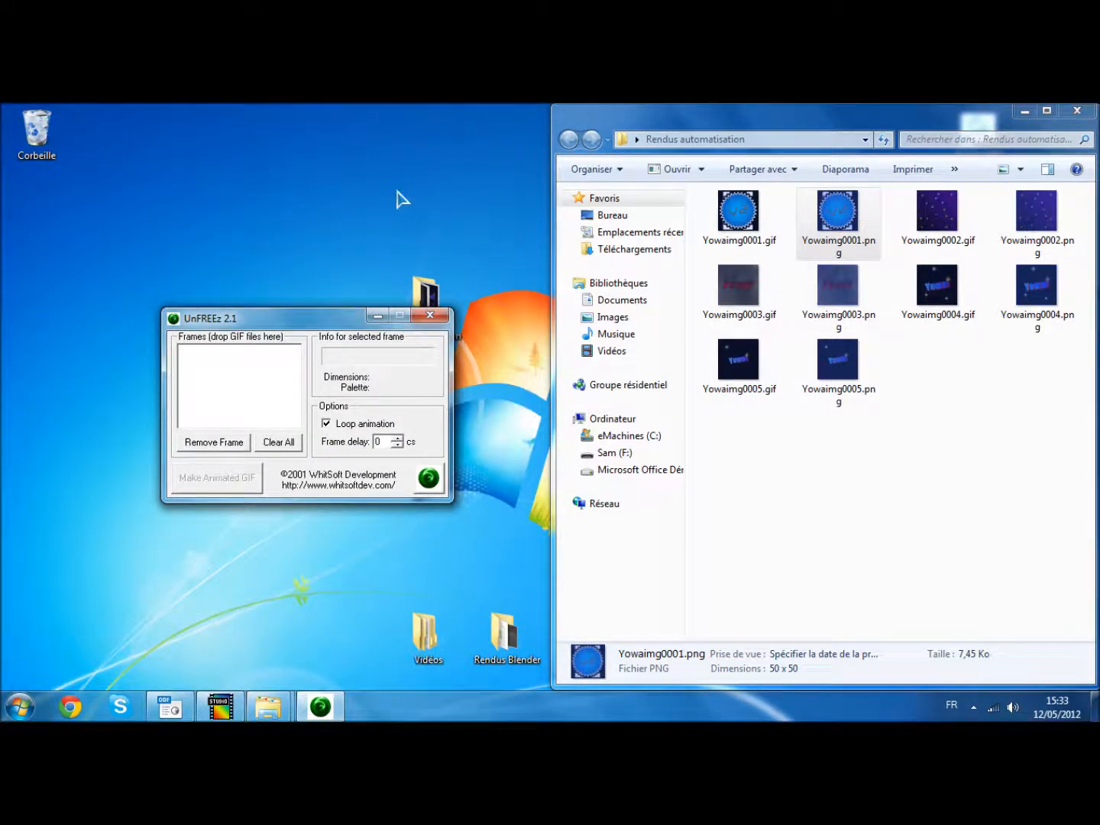
# Add Yowaimg0001.gif through Yowaimg0005.gif from the Rendus automatisation folder as frames in UnFREEz
pyautogui.click(993, 374)
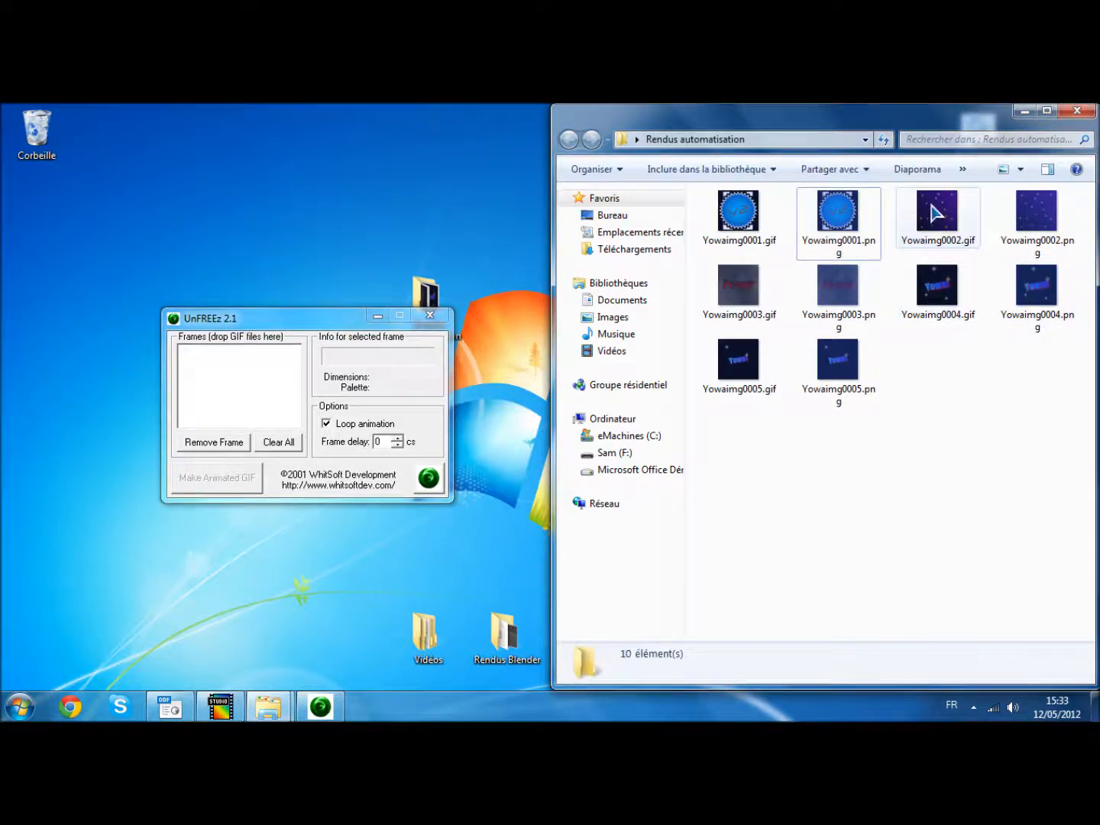
pyautogui.click(939, 223)
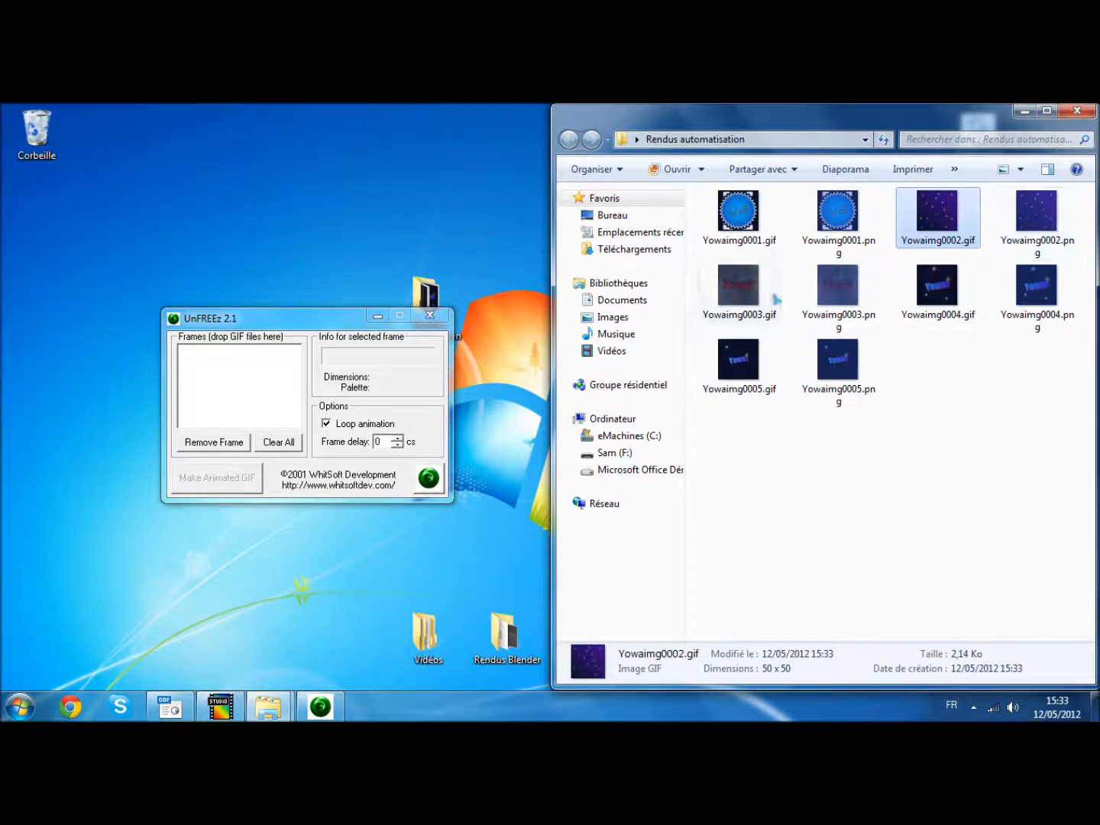
pyautogui.keyDown('ctrl'); pyautogui.click(746, 300); pyautogui.keyUp('ctrl')
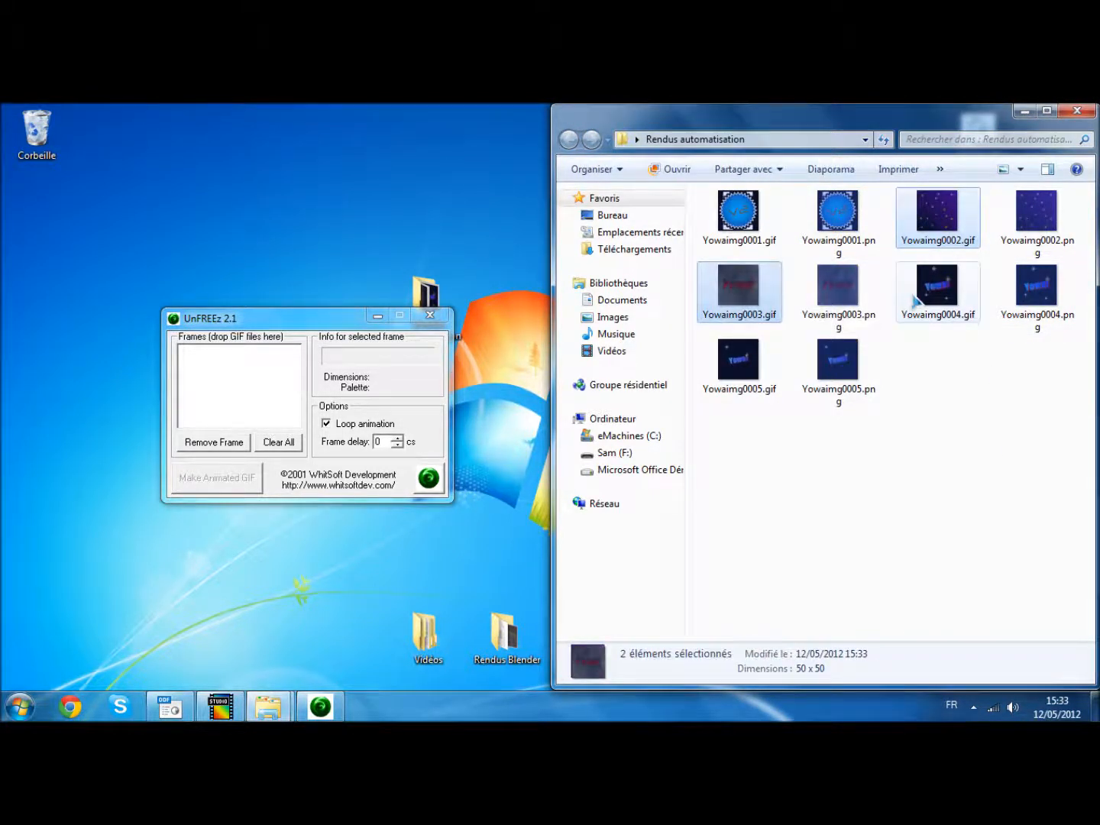
pyautogui.keyDown('ctrl'); pyautogui.click(927, 300); pyautogui.keyUp('ctrl')
pyautogui.keyDown('ctrl'); pyautogui.click(742, 366); pyautogui.keyUp('ctrl')
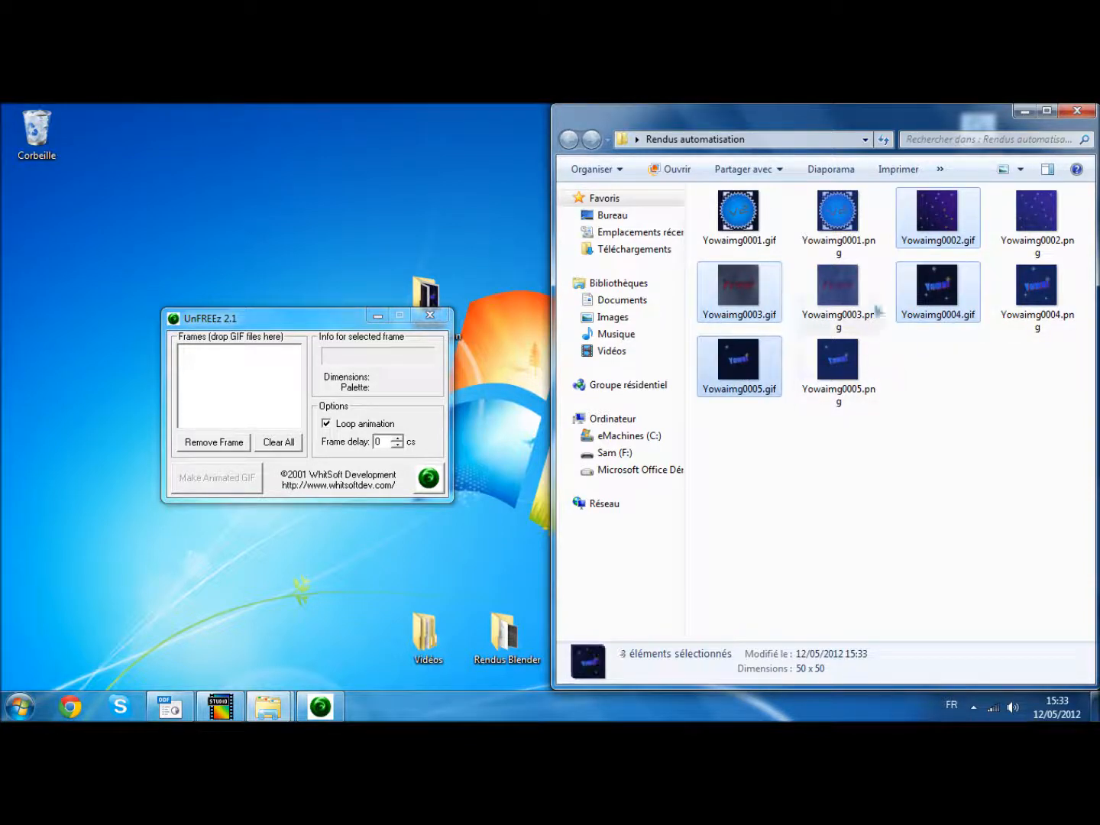
pyautogui.keyDown('ctrl'); pyautogui.click(738, 206); pyautogui.keyUp('ctrl')
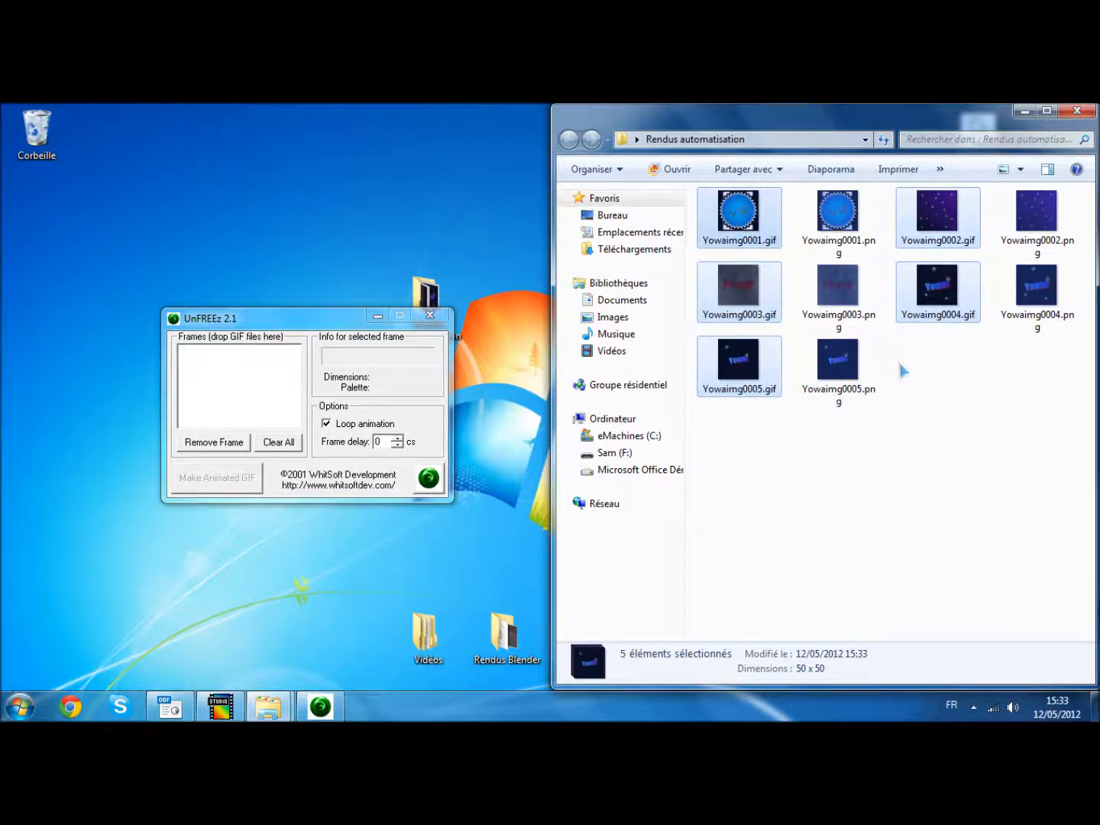
pyautogui.moveTo(738, 291); pyautogui.dragTo(279, 402)
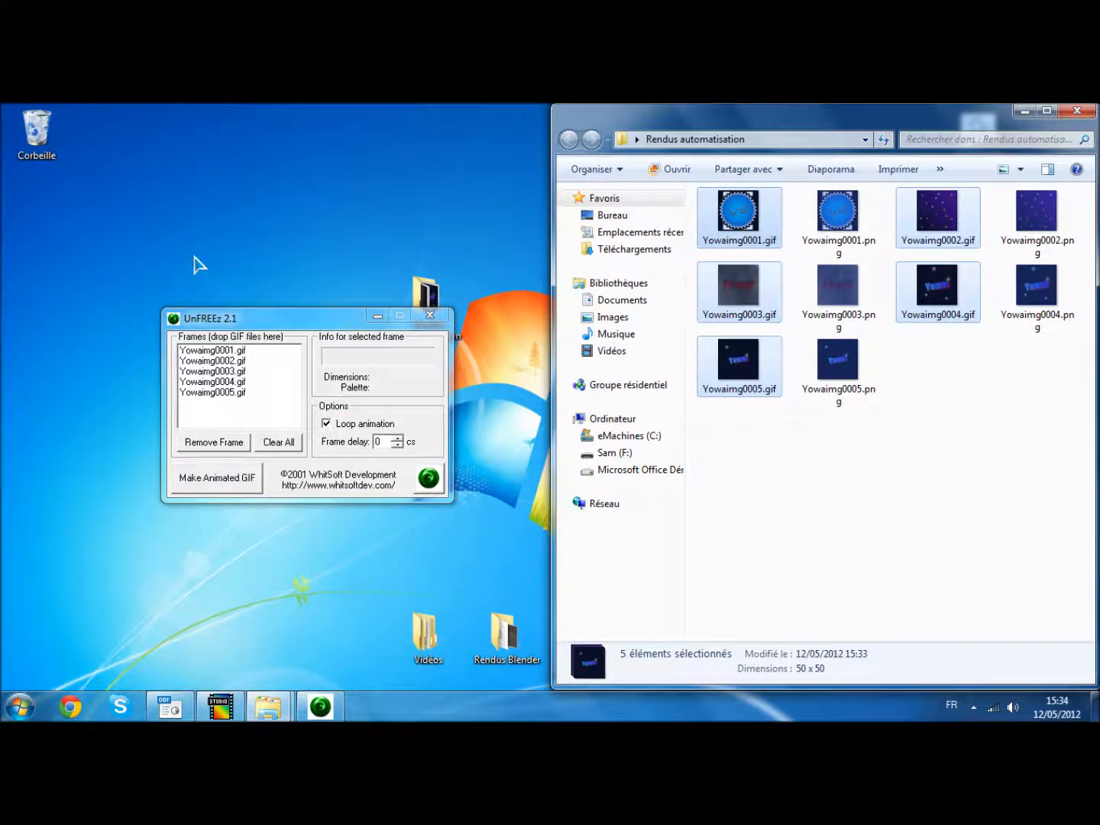
pyautogui.click(941, 460)
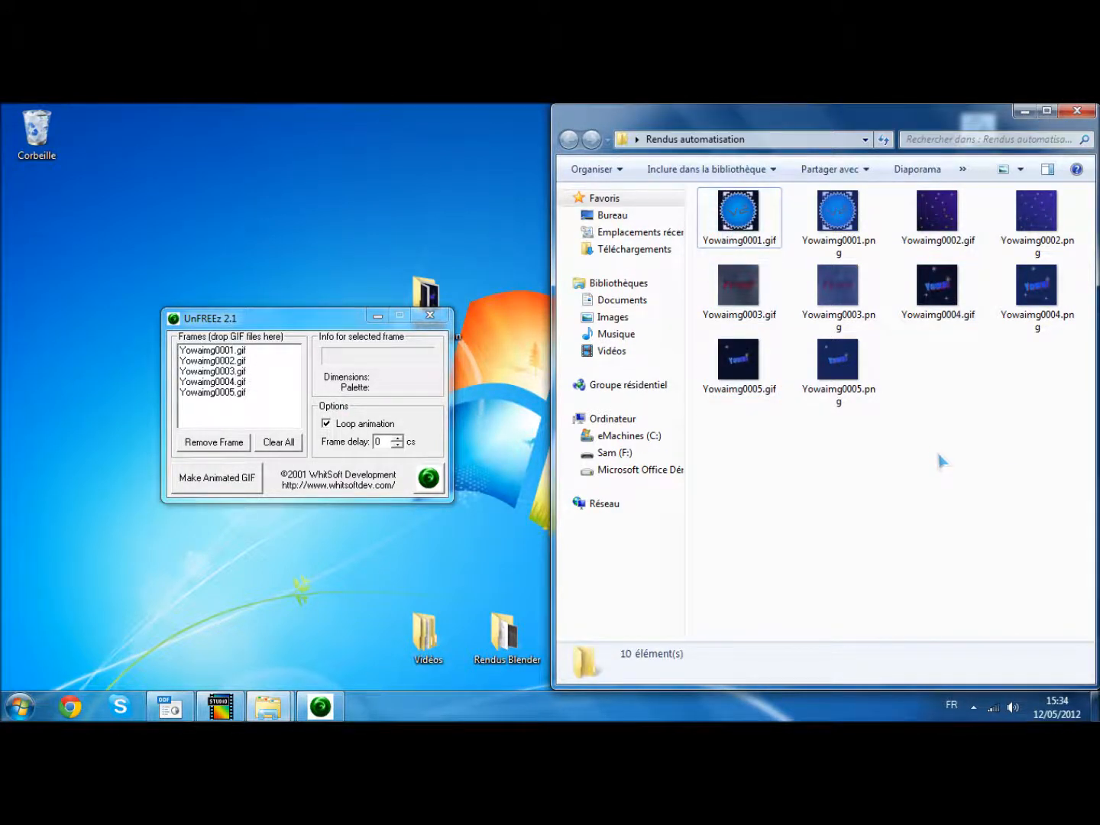
pyautogui.click(760, 226)
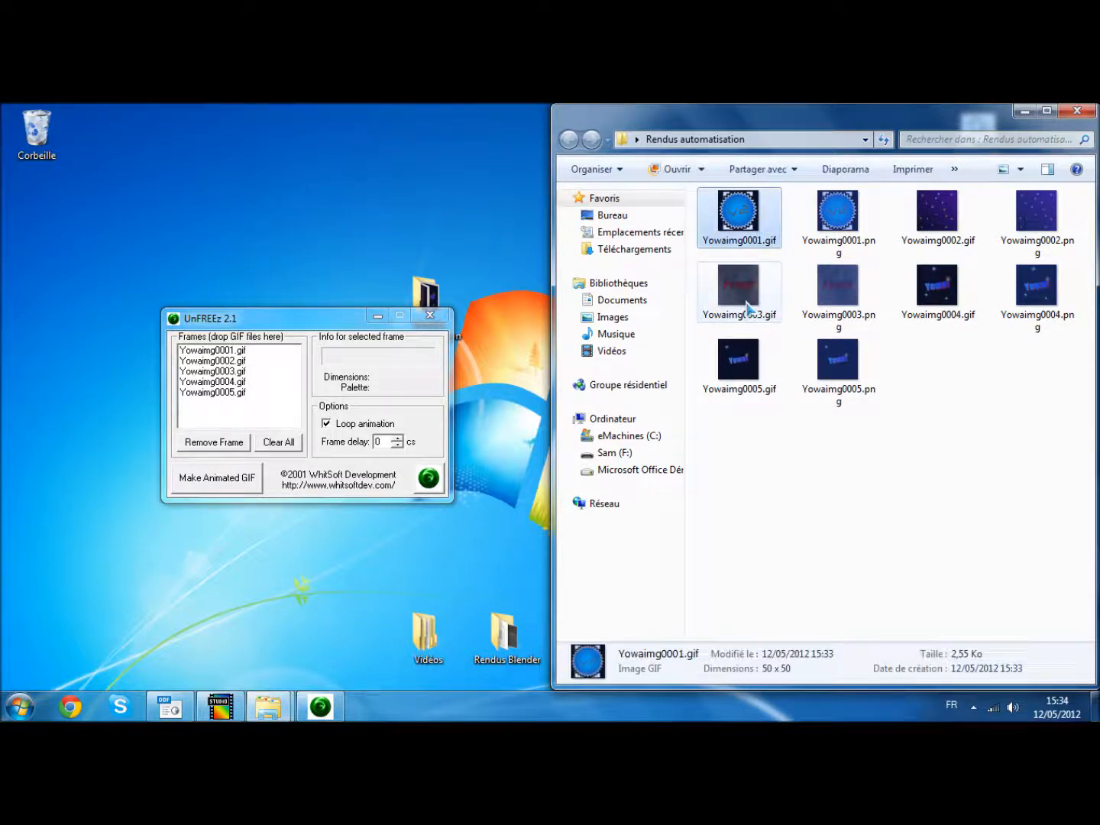
pyautogui.keyDown('ctrl'); pyautogui.click(737, 287); pyautogui.keyUp('ctrl')
pyautogui.keyDown('ctrl'); pyautogui.click(837, 363); pyautogui.keyUp('ctrl')
pyautogui.keyDown('ctrl'); pyautogui.click(944, 220); pyautogui.keyUp('ctrl')
pyautogui.moveTo(985, 468); pyautogui.dragTo(946, 466)
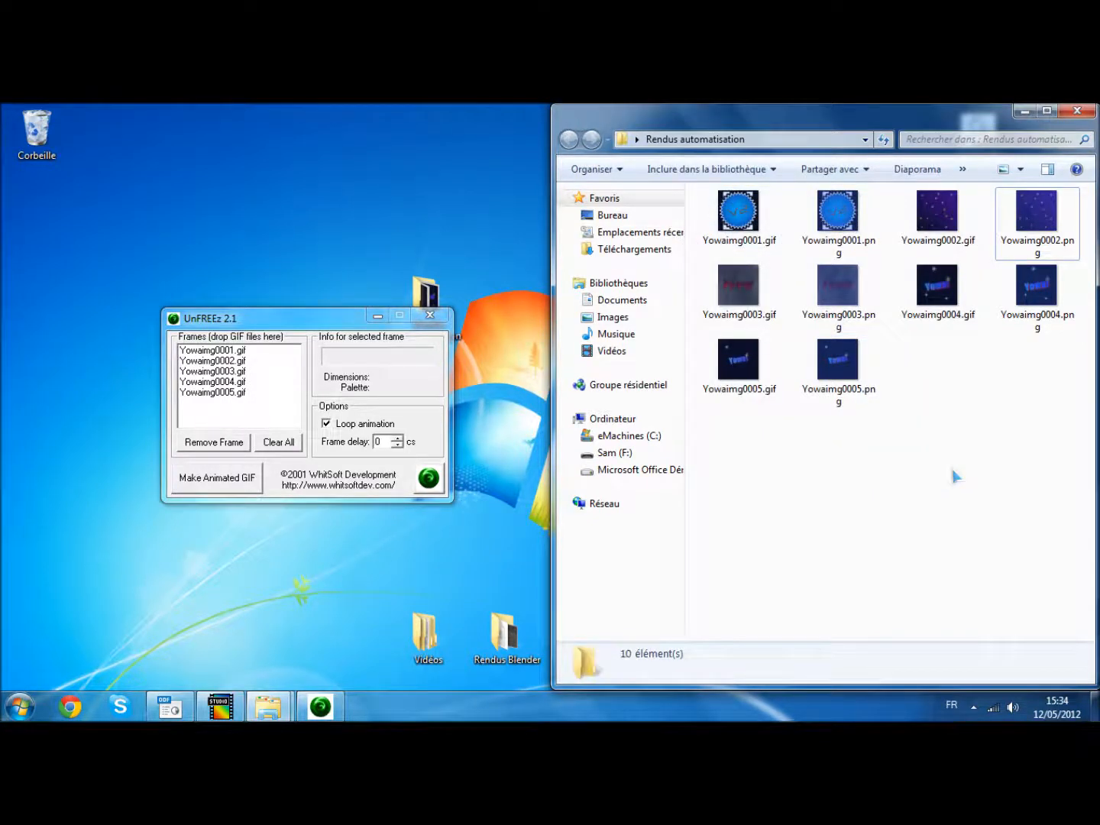
pyautogui.click(752, 230)
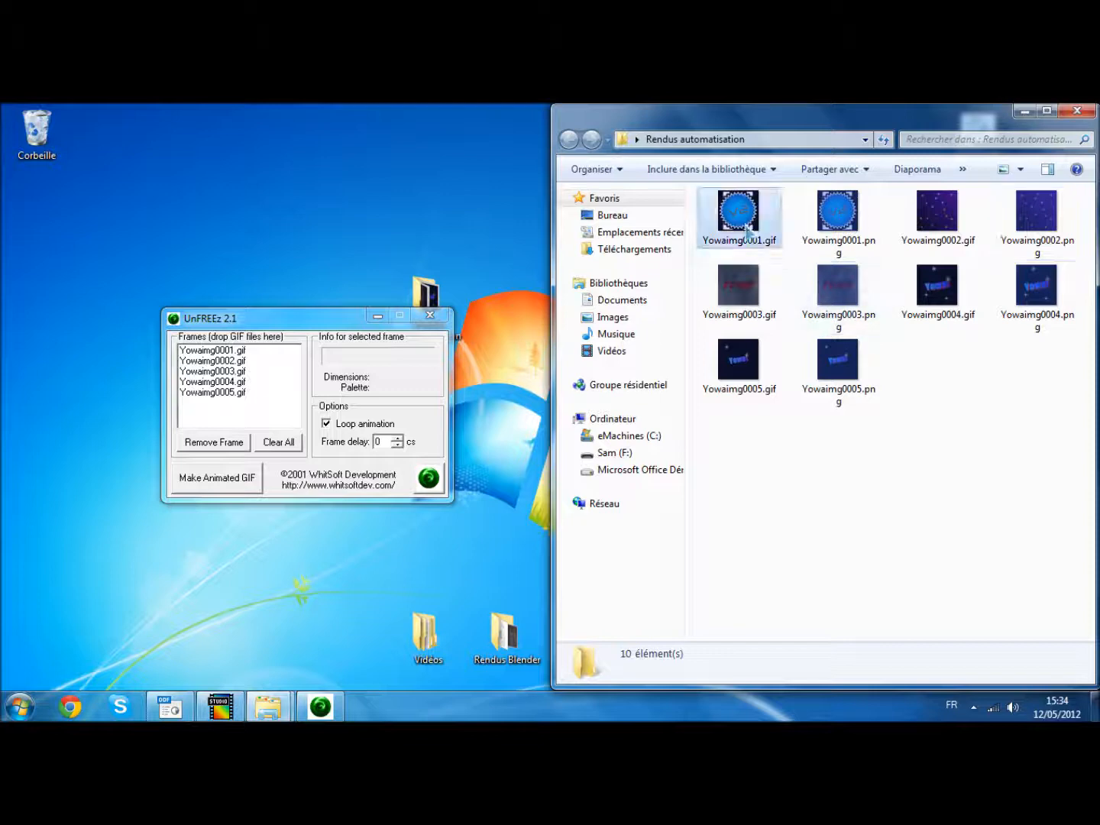
pyautogui.click(960, 469)
pyautogui.click(743, 227)
pyautogui.keyDown('ctrl'); pyautogui.click(863, 372); pyautogui.keyUp('ctrl')
pyautogui.click(997, 520)
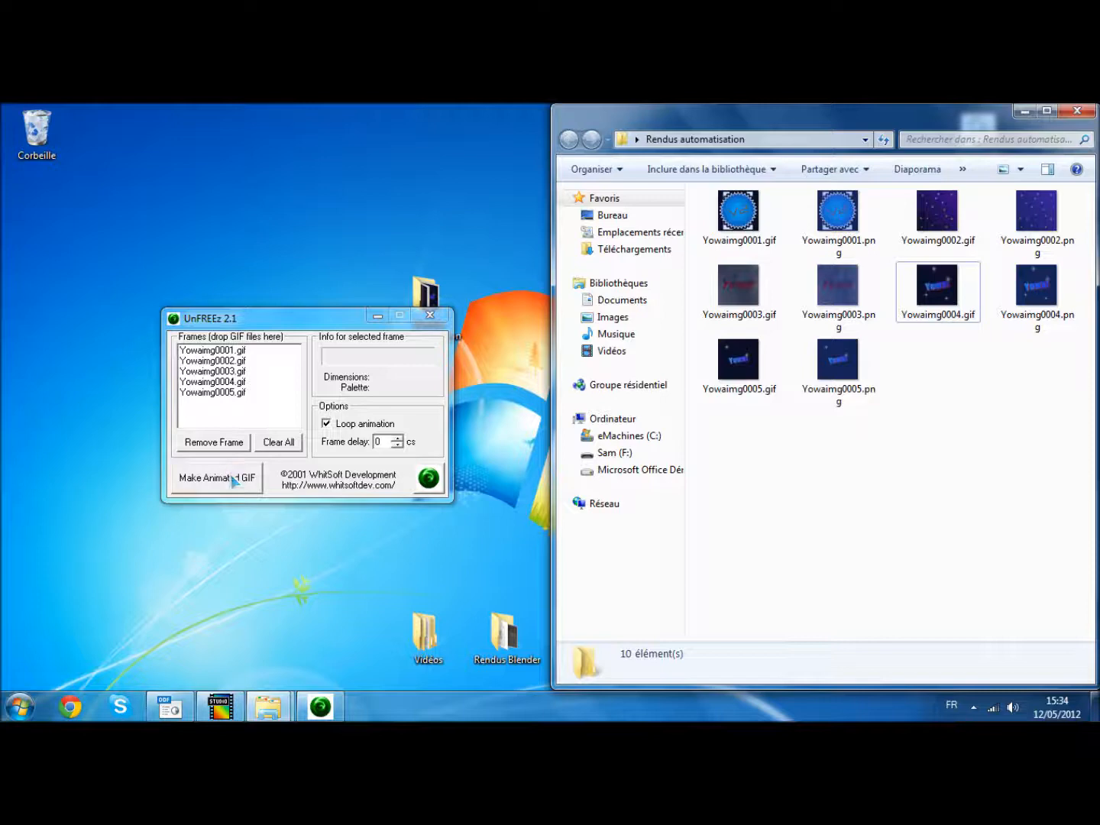
# Set the frame delay to 1 cs and save the animated GIF to the desktop as ghfgh
pyautogui.click(396, 445)
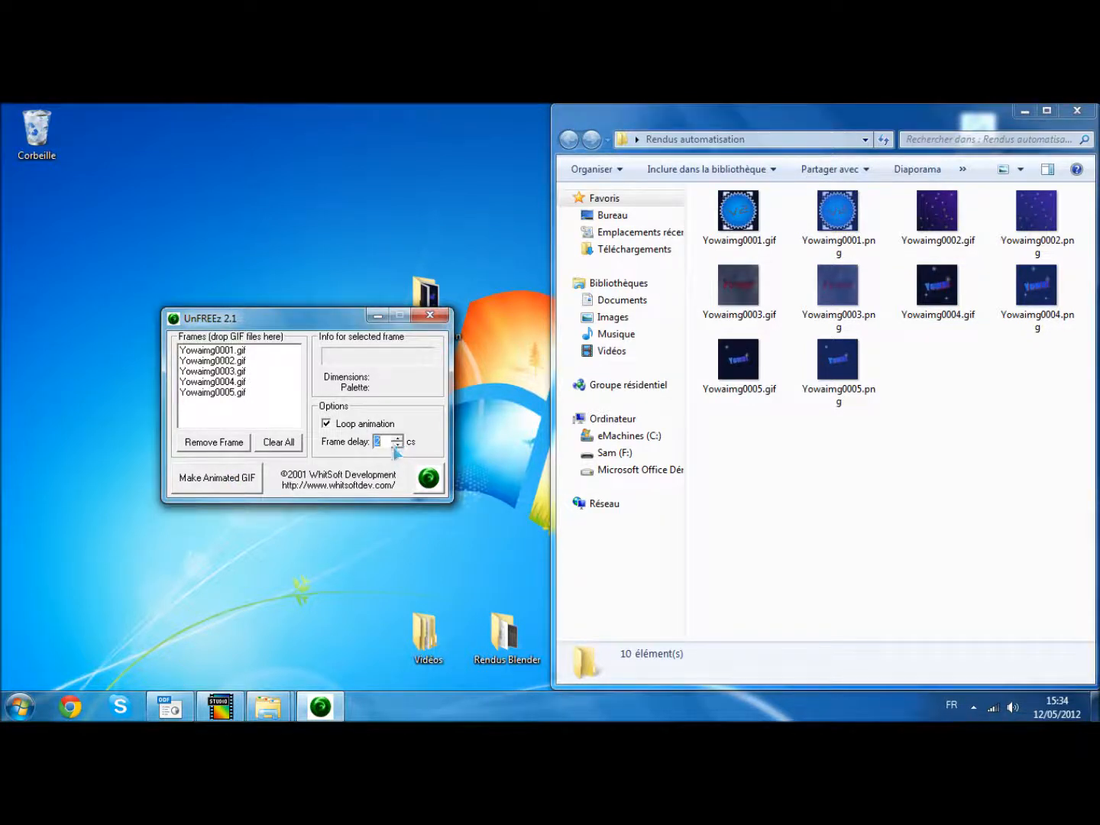
pyautogui.click(257, 486)
pyautogui.write('ghfgh')
pyautogui.click(230, 386)
pyautogui.click(596, 637)
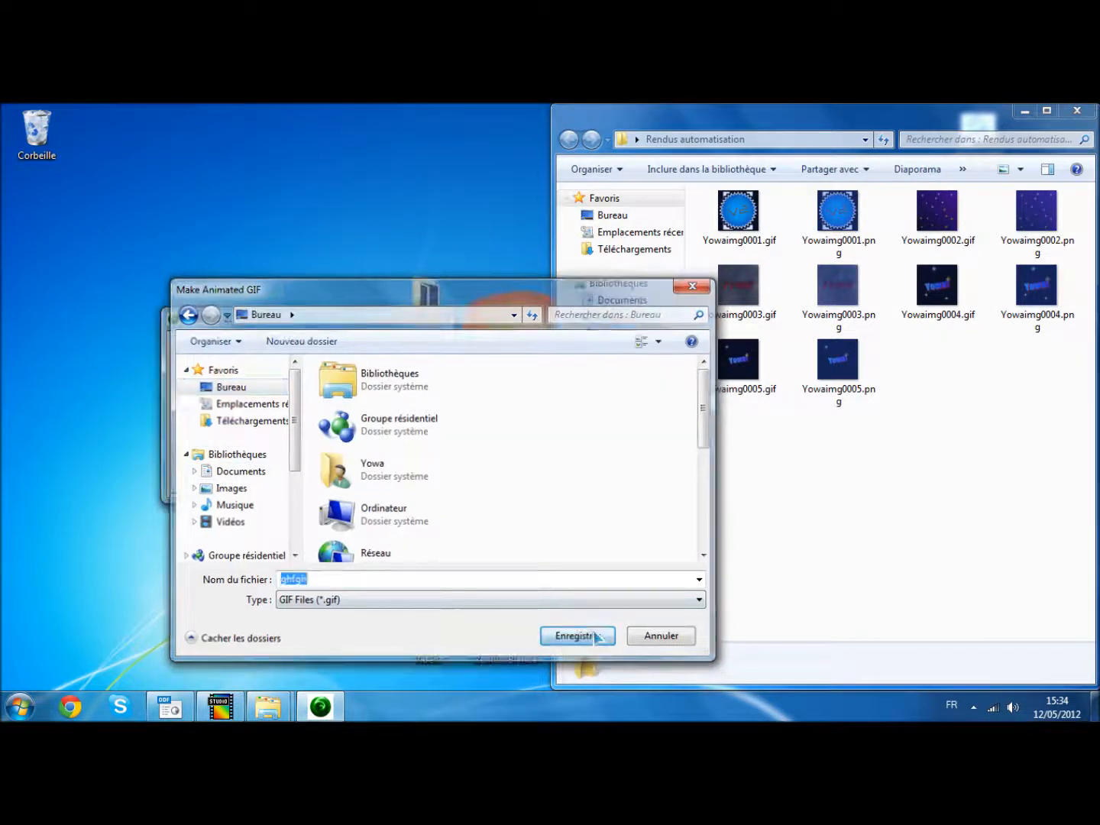
# Clear the open windows off the desktop and view ghfgh.gif in Google Chrome, closing the browser when done
pyautogui.click(1077, 111)
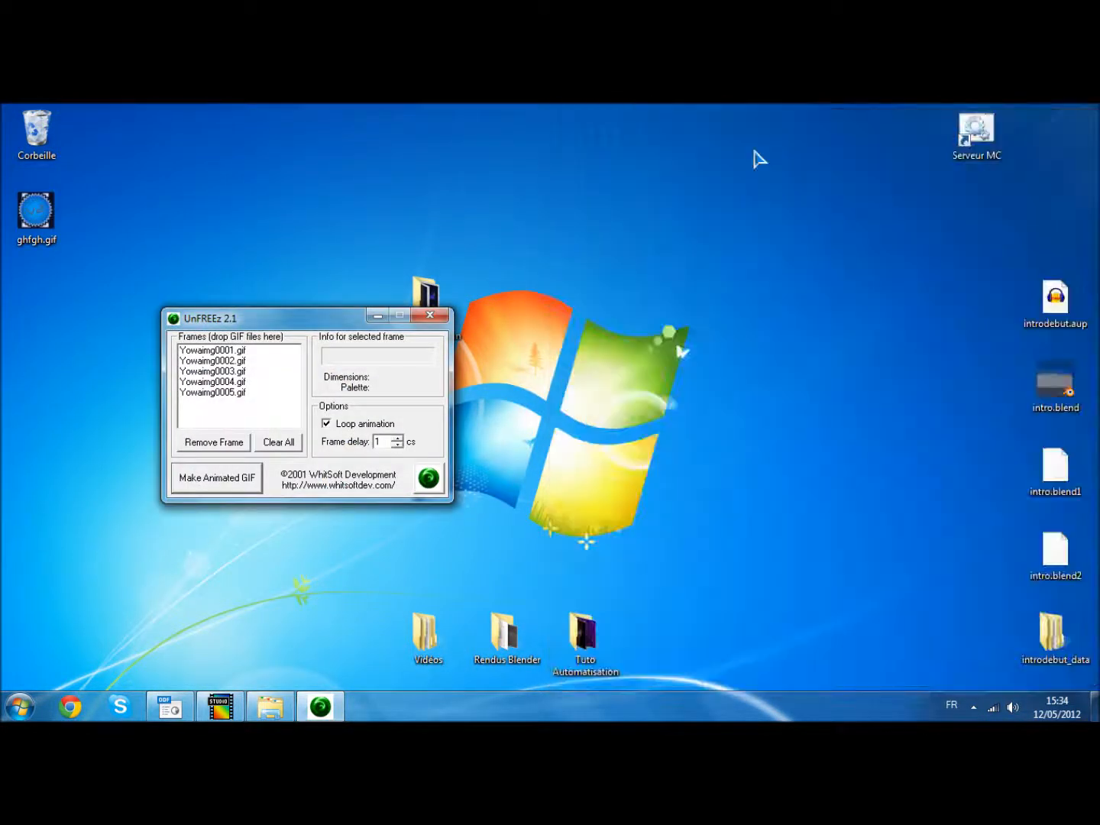
pyautogui.click(377, 316)
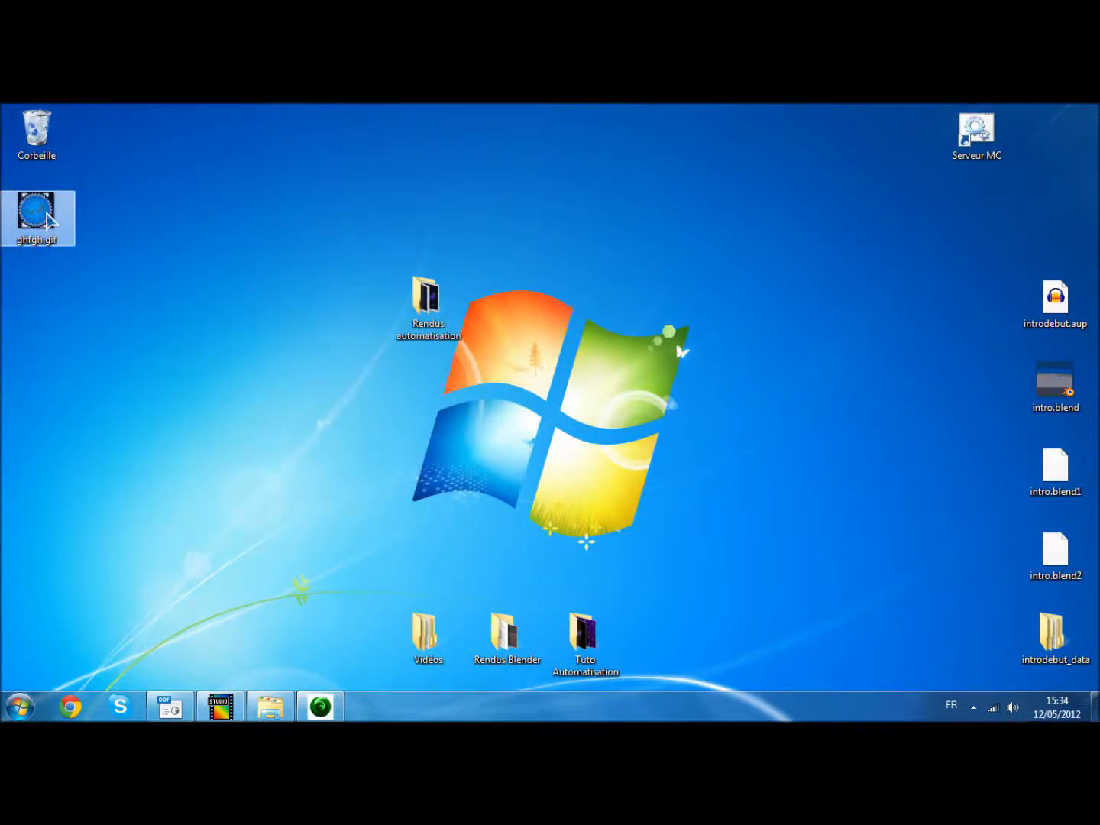
pyautogui.rightClick(47, 213)
pyautogui.moveTo(164, 391)
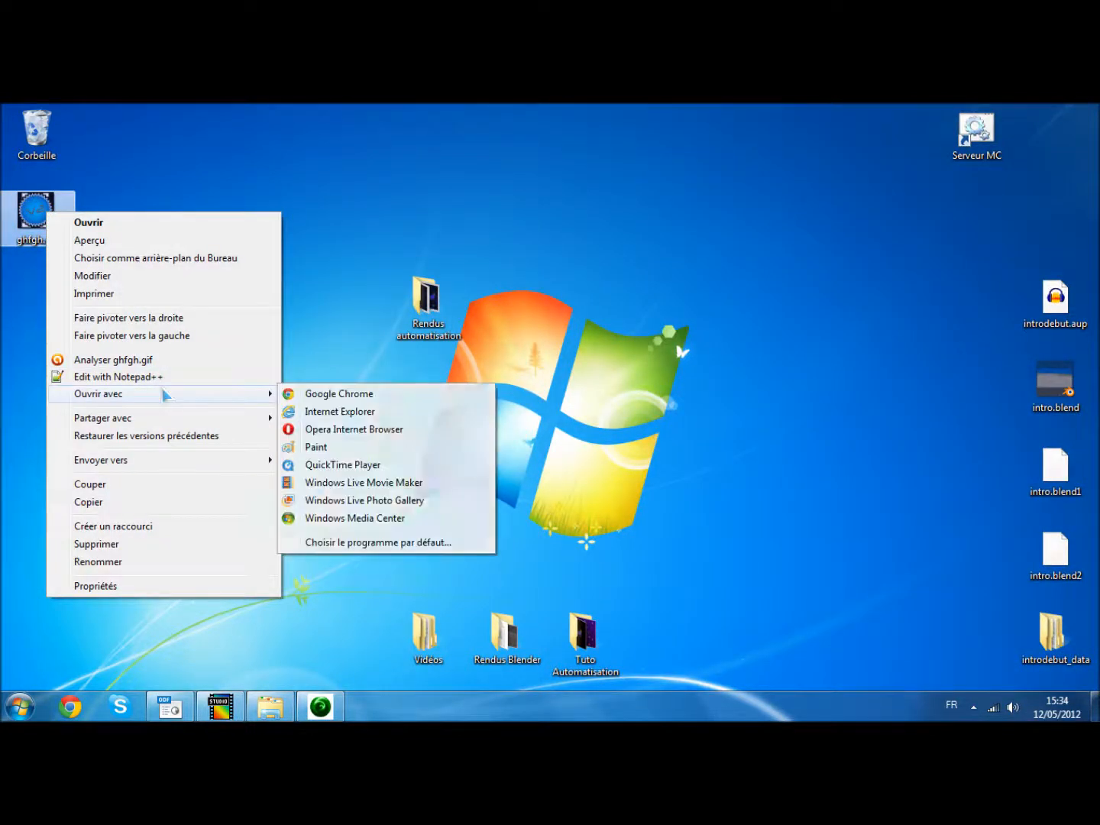
pyautogui.click(320, 397)
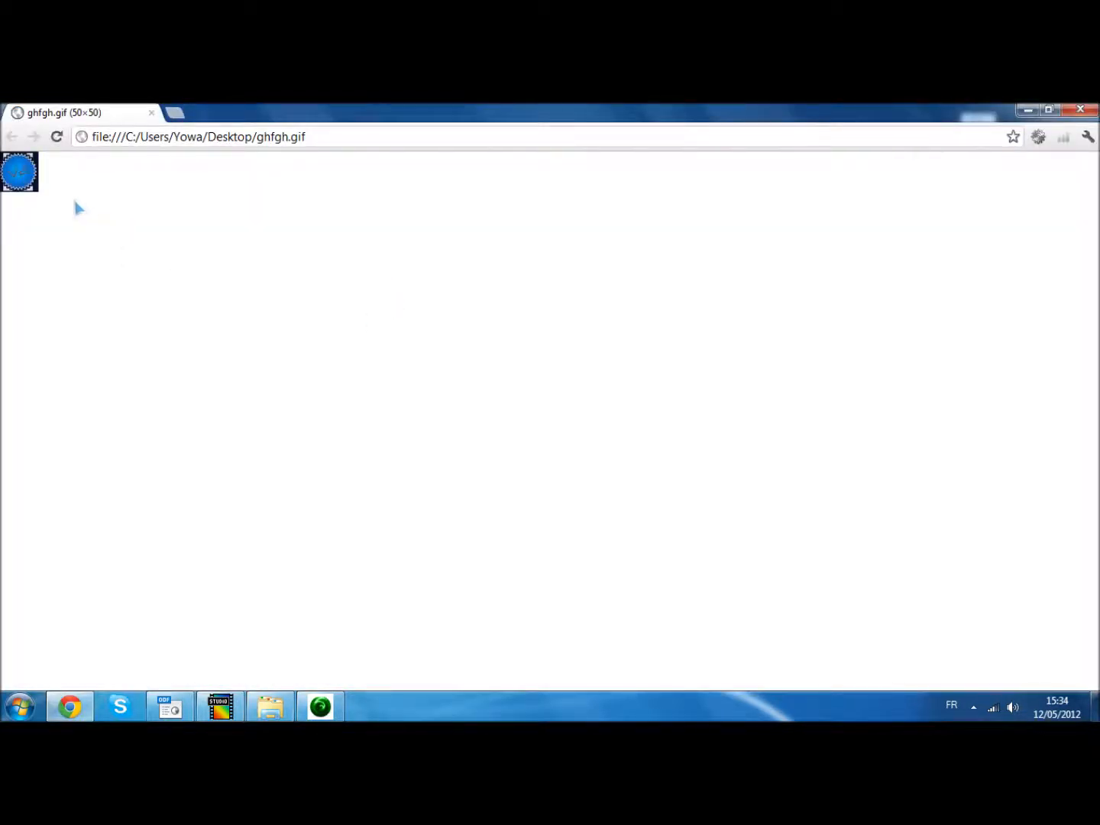
pyautogui.moveTo(303, 114); pyautogui.dragTo(516, 209)
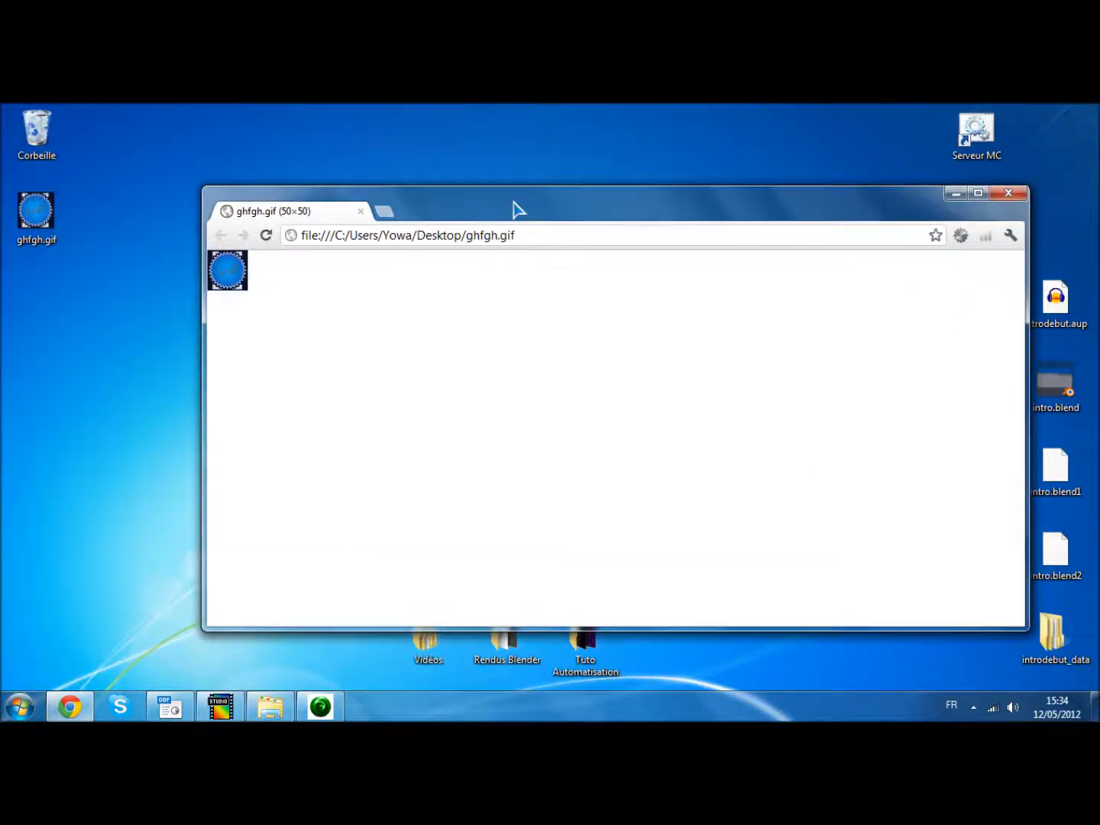
pyautogui.click(1009, 194)
# Move ghfgh.gif to the recycle bin and empty the bin permanently
pyautogui.moveTo(46, 220); pyautogui.dragTo(57, 136)
pyautogui.rightClick(52, 131)
pyautogui.click(61, 150)
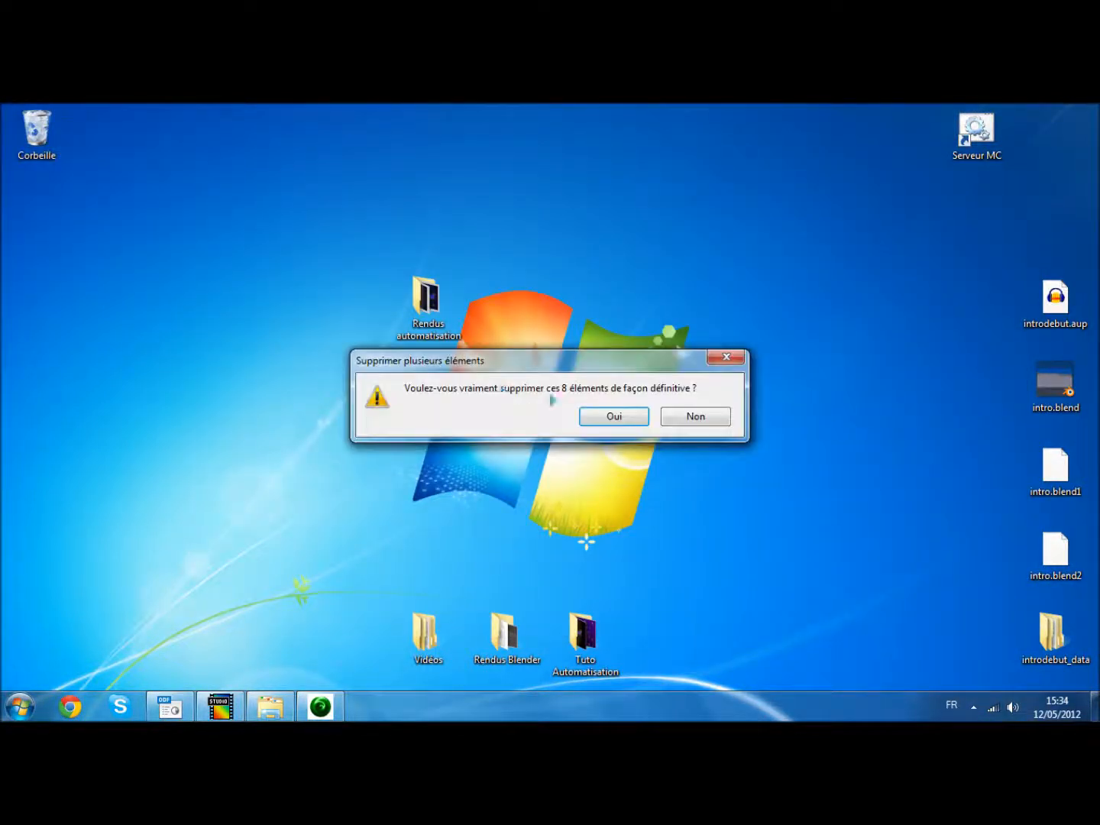
pyautogui.click(597, 416)
# Close UnFREEz and the Tuto Automatisation folder window
pyautogui.click(320, 707)
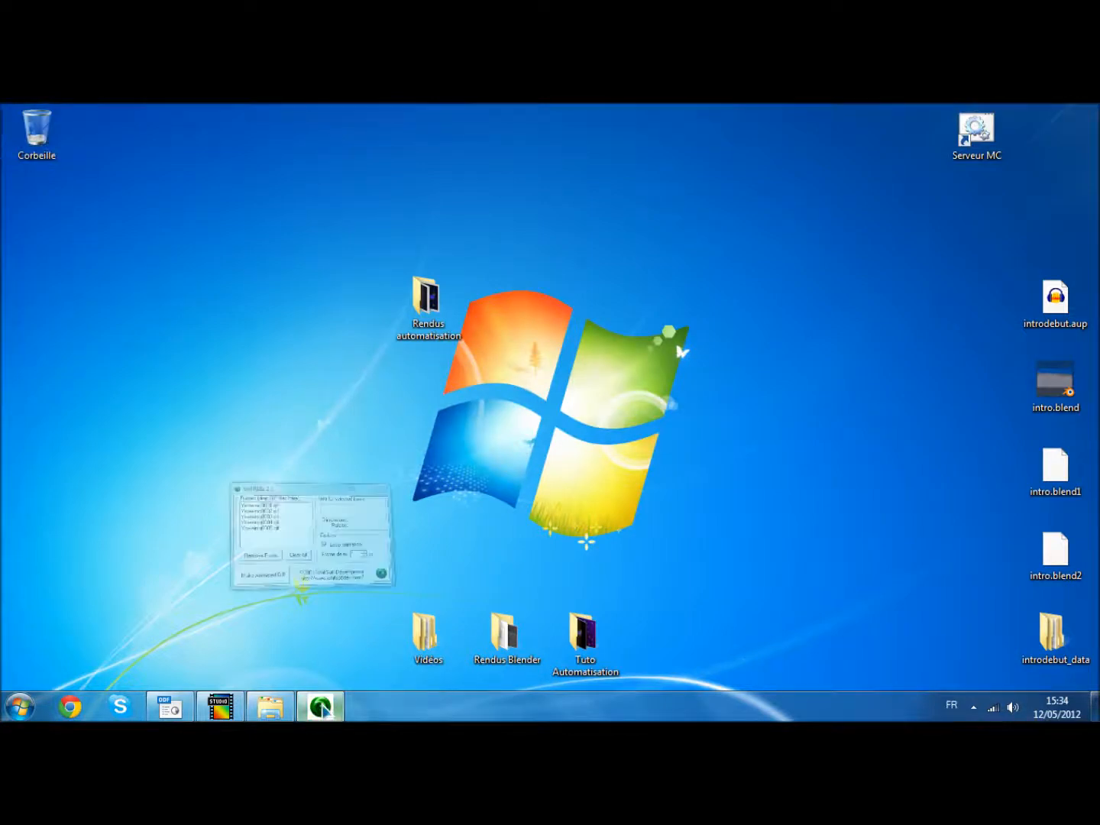
pyautogui.moveTo(320, 707); pyautogui.dragTo(275, 600)
pyautogui.click(269, 665)
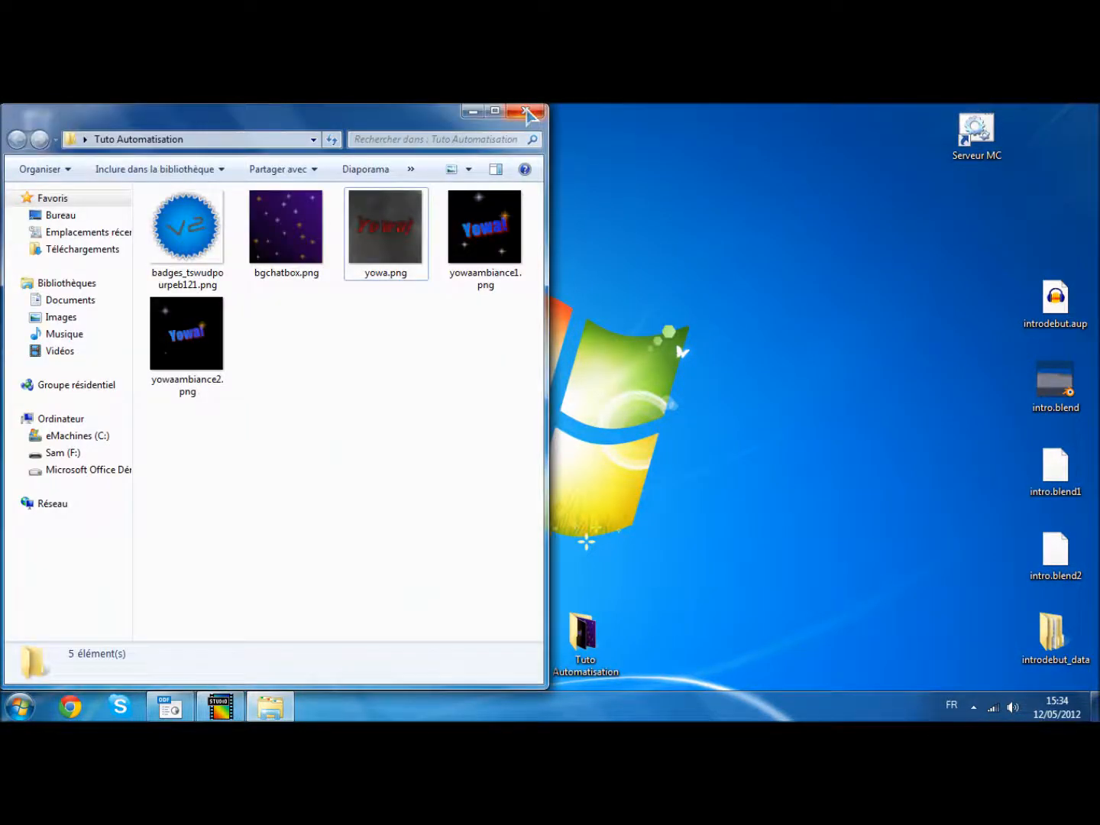
pyautogui.click(525, 111)
# Switch to PhotoFiltre Studio X, close the open Yowaimg0005.gif image and exit the program
pyautogui.click(220, 706)
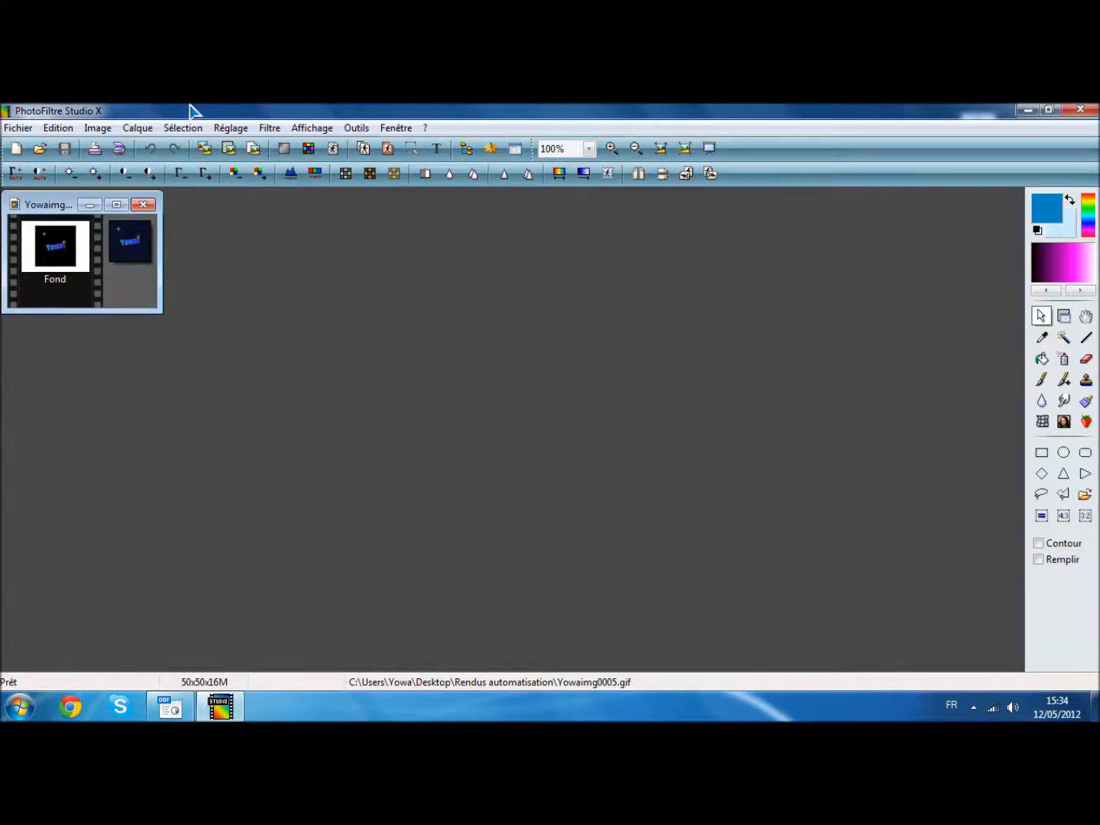
pyautogui.click(144, 204)
pyautogui.click(1080, 110)
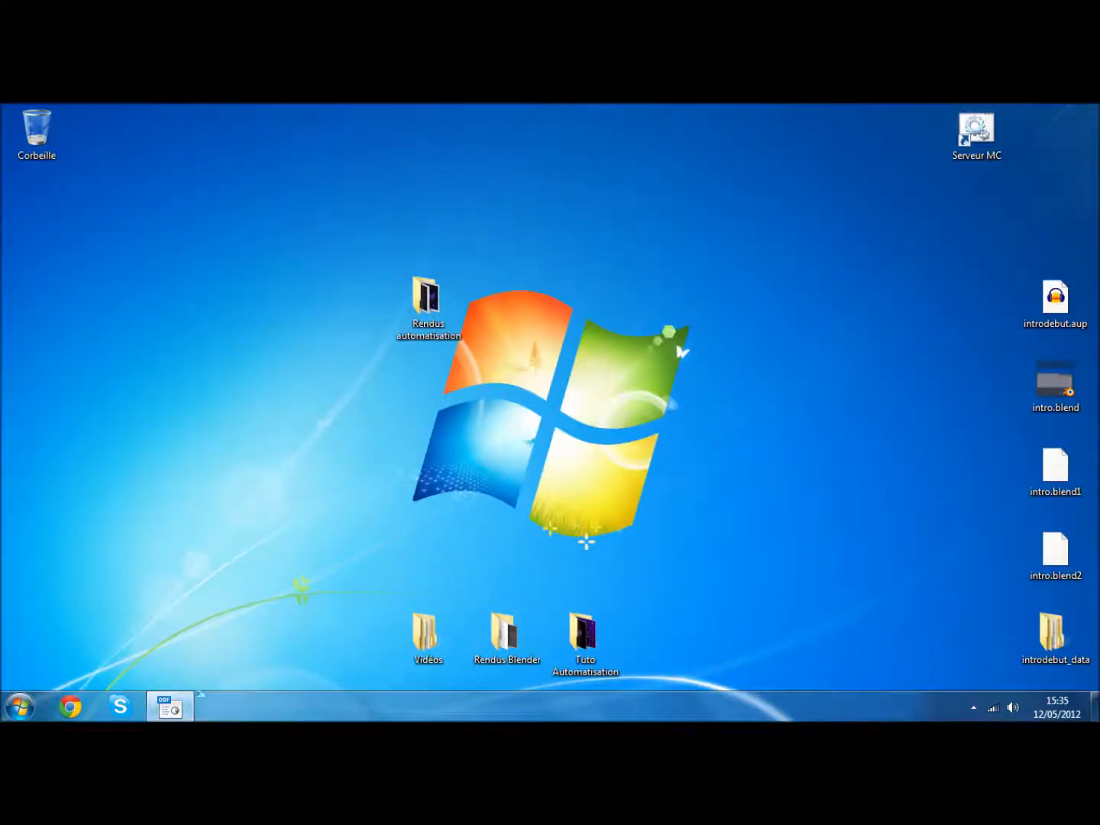